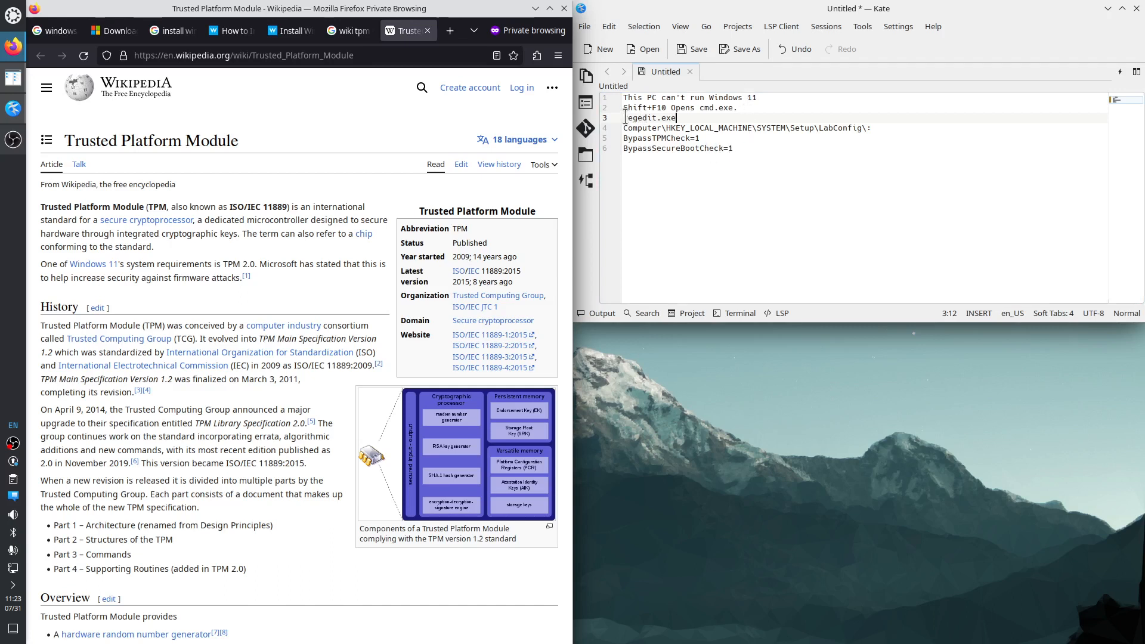
- Review the notes on opening cmd.exe, running regedit.exe, the LabConfig registry path and the two bypass values
drag(623, 117, 732, 184)
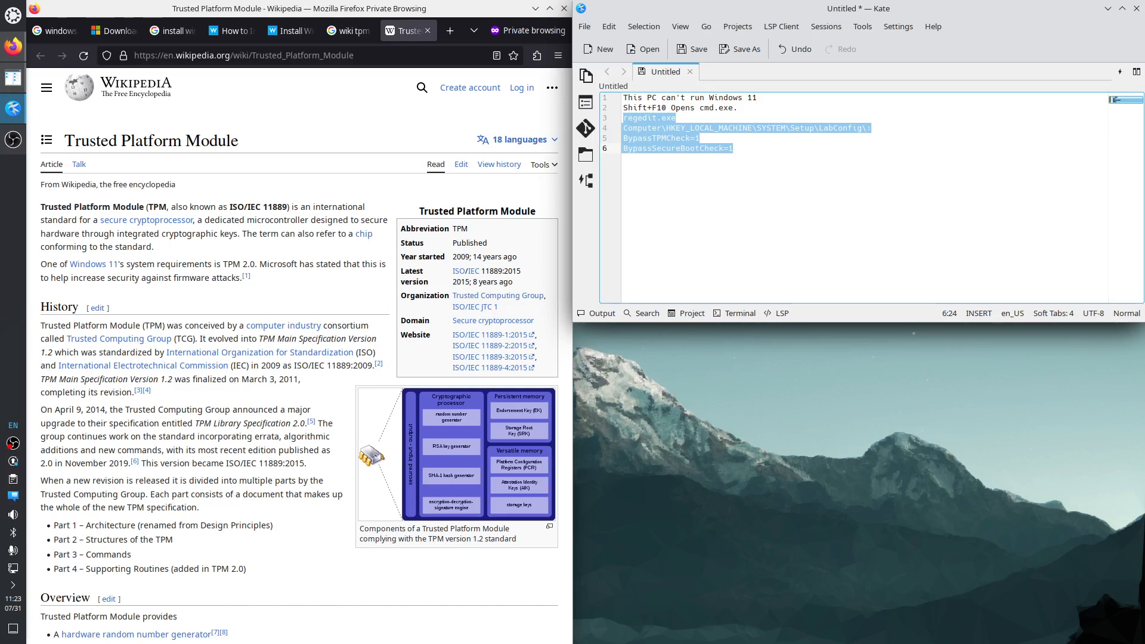
click(643, 108)
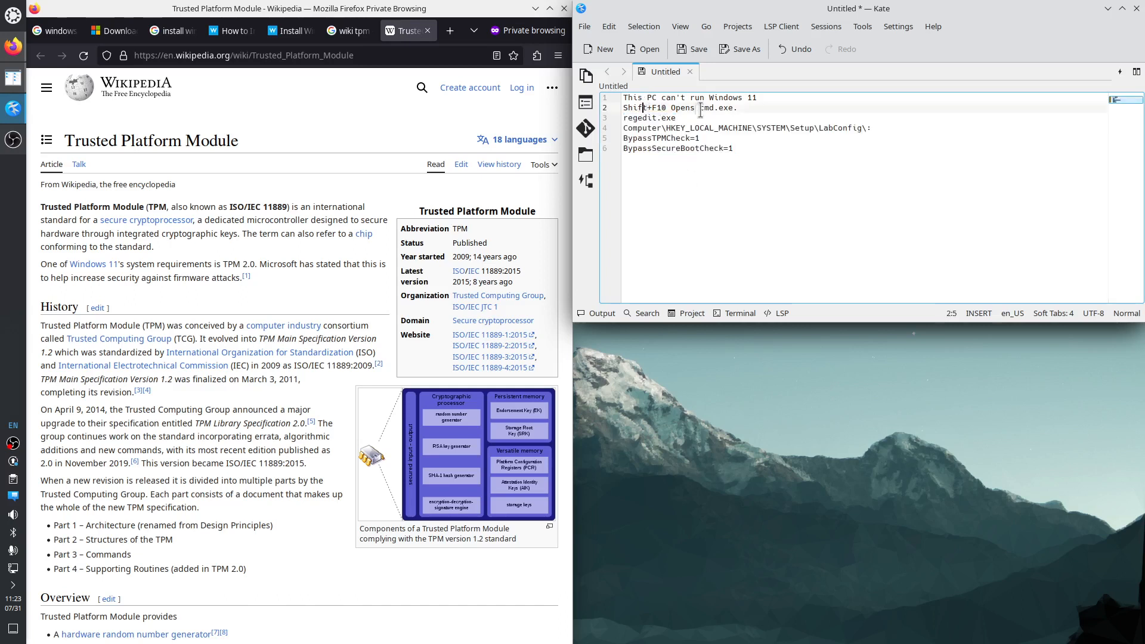
drag(695, 108, 733, 108)
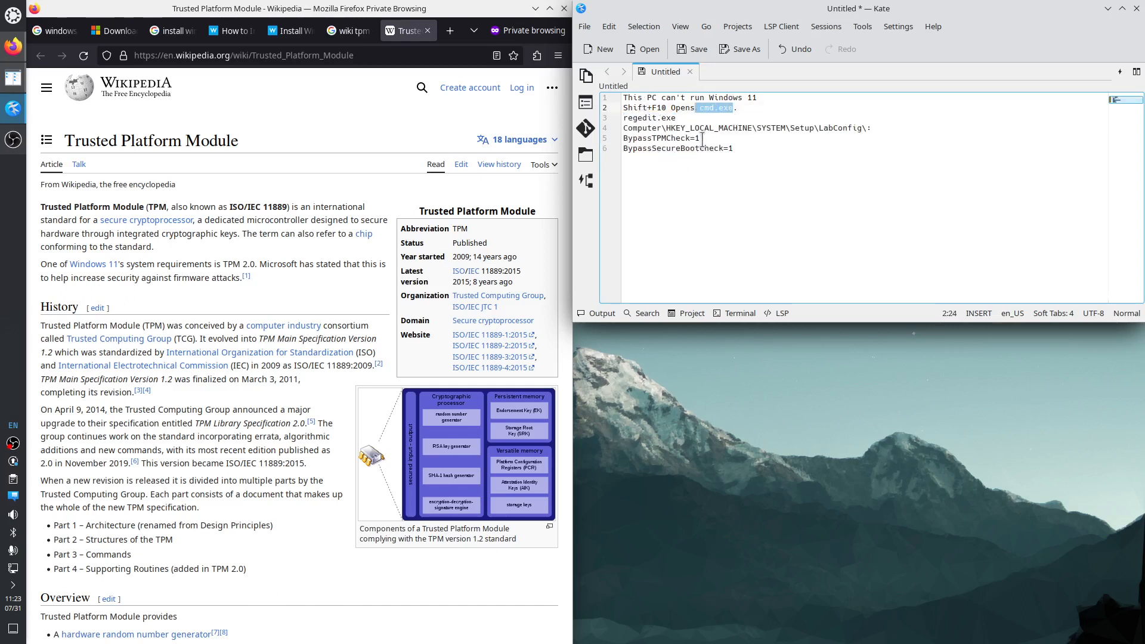
click(622, 118)
double_click(843, 128)
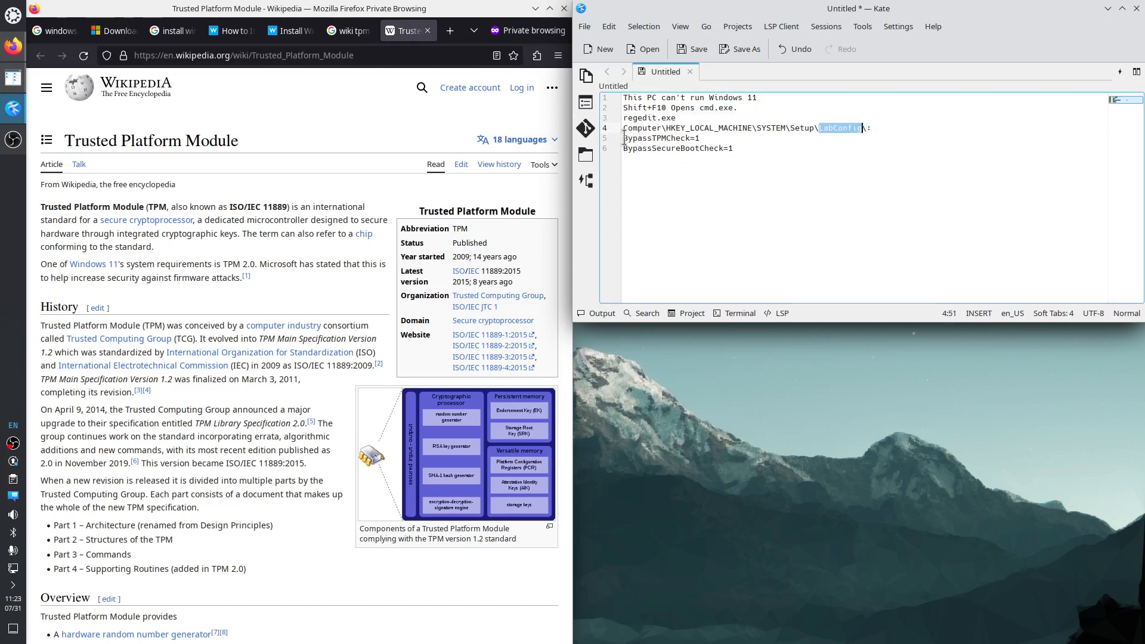
drag(623, 137, 738, 149)
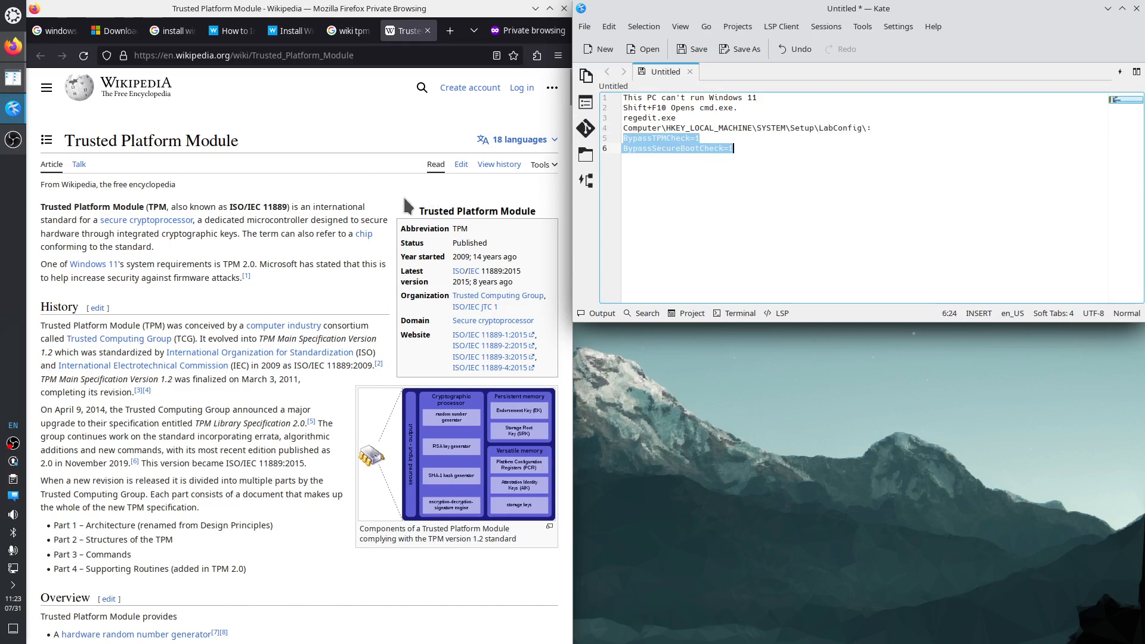
- Examine the Wikipedia article on Trusted Platform Module for its ISO/IEC name, version dates and Windows 11's TPM requirement
click(279, 170)
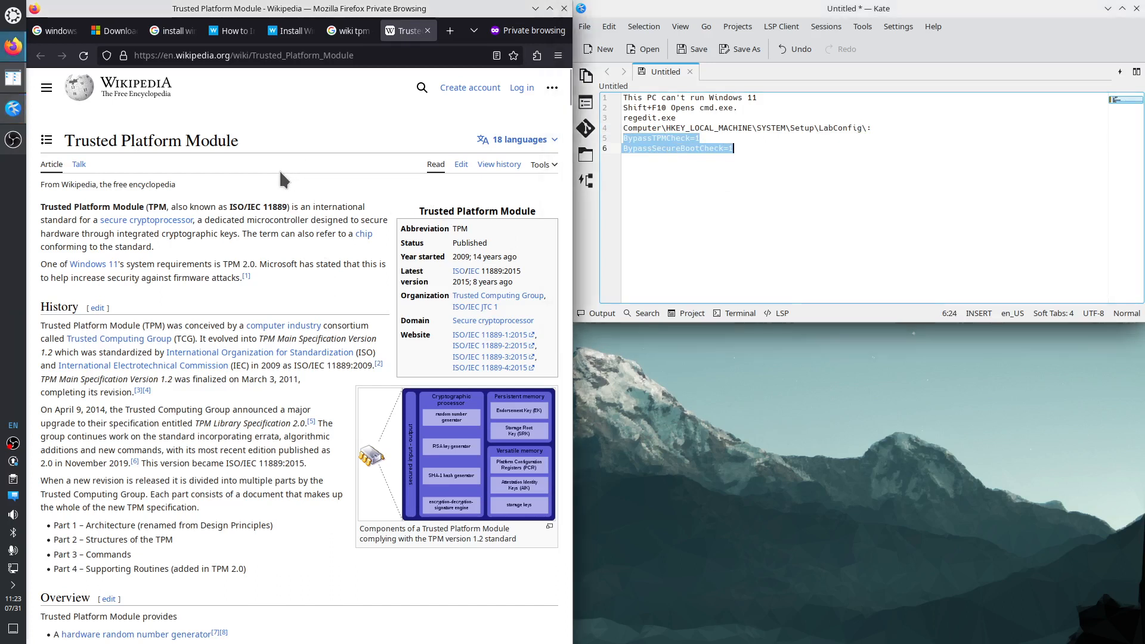
drag(80, 140, 227, 134)
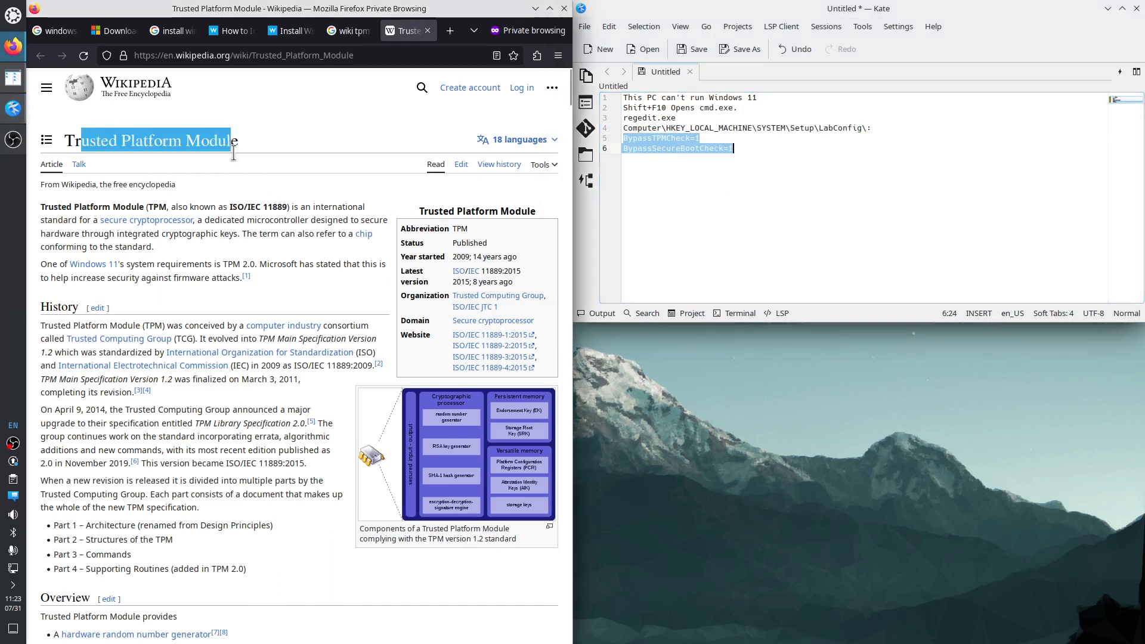
click(227, 207)
drag(227, 206, 290, 206)
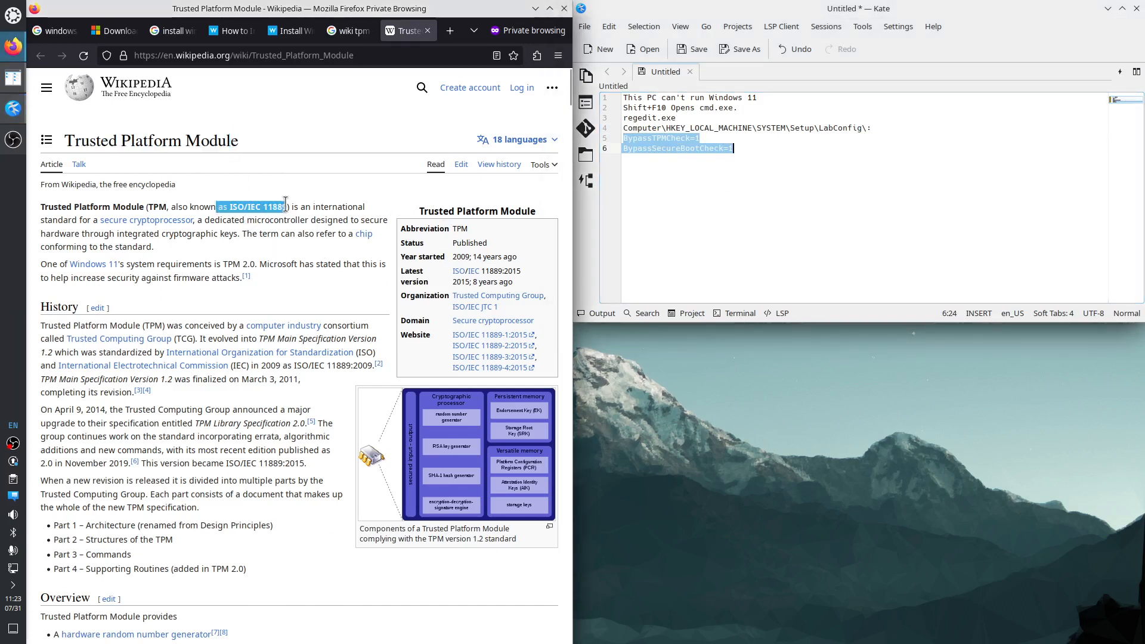
double_click(163, 380)
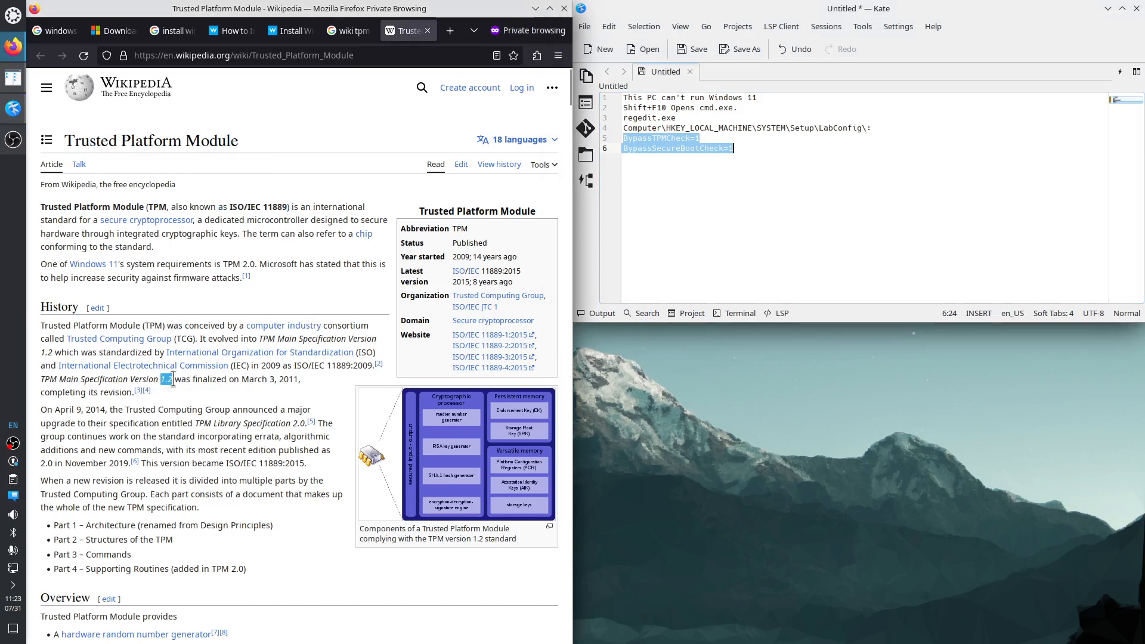
double_click(289, 380)
double_click(296, 423)
click(94, 409)
double_click(94, 410)
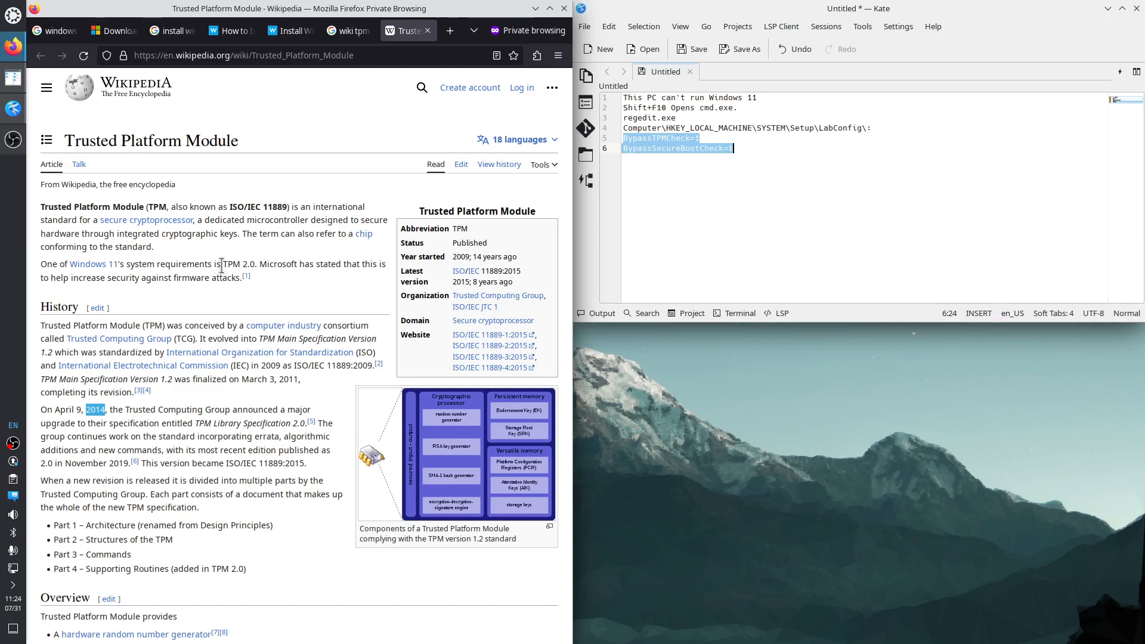
drag(222, 265, 255, 264)
mouse_move(308, 334)
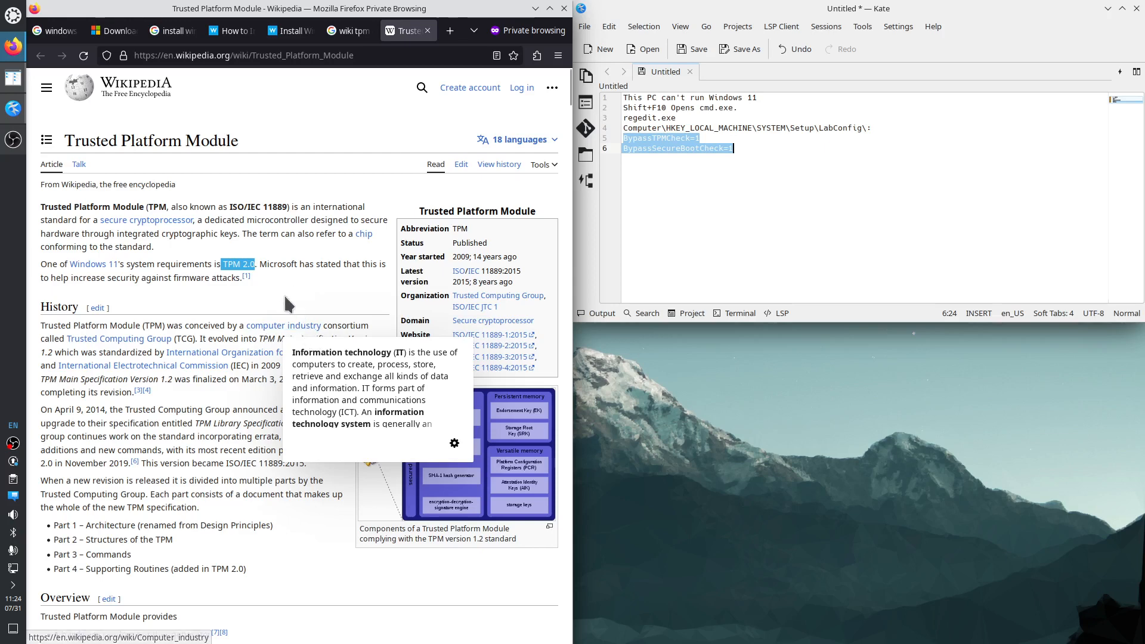
- Look through the Google results for "install windows 11 without tpm" to find the Windows Report guide
click(178, 33)
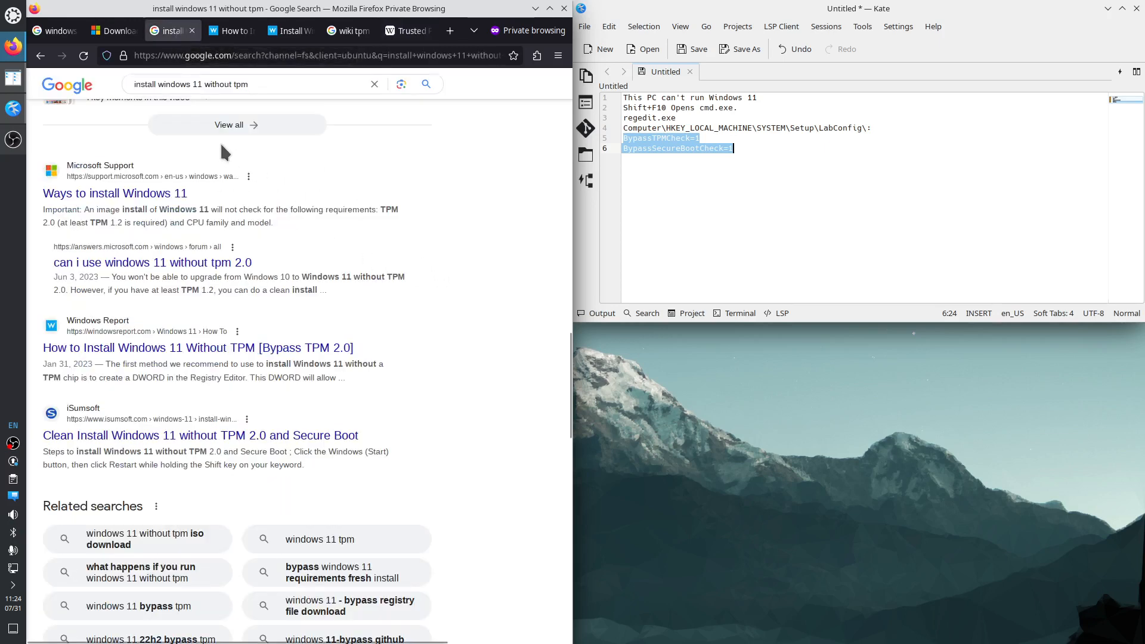
scroll(155, 113, up, 3)
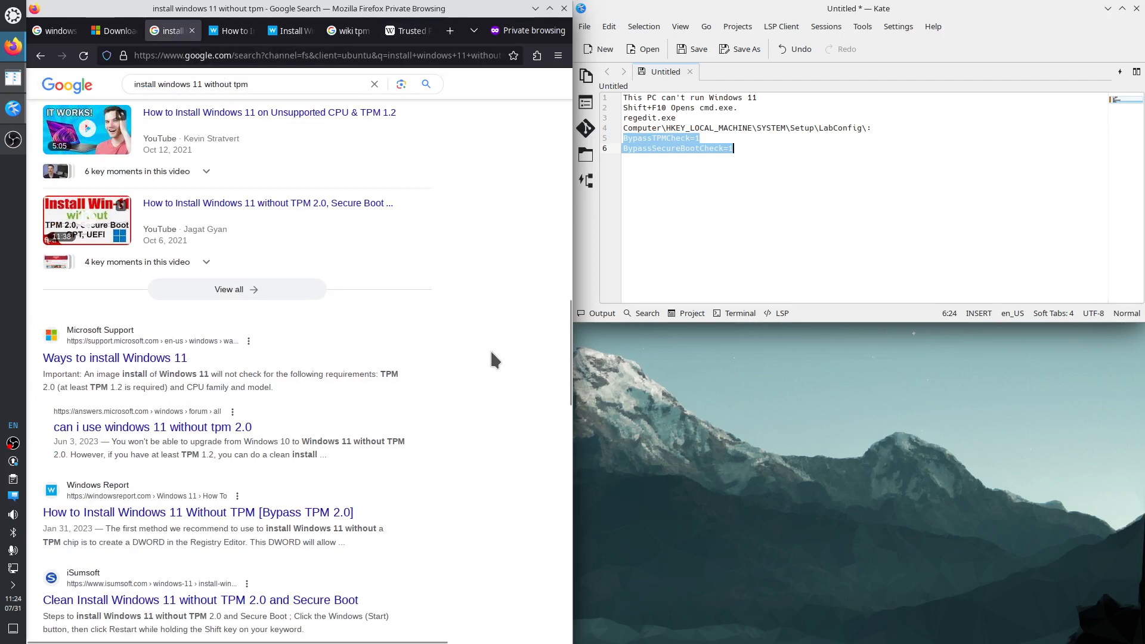
scroll(495, 358, down, 2)
scroll(495, 370, down, 2)
scroll(415, 426, down, 3)
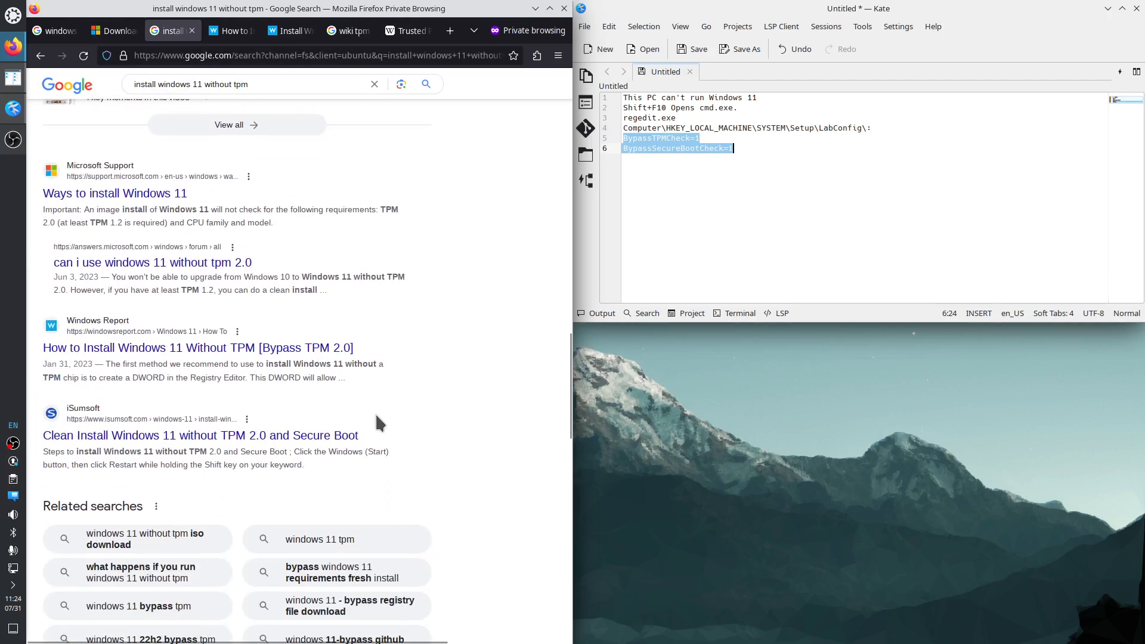
scroll(343, 364, up, 10)
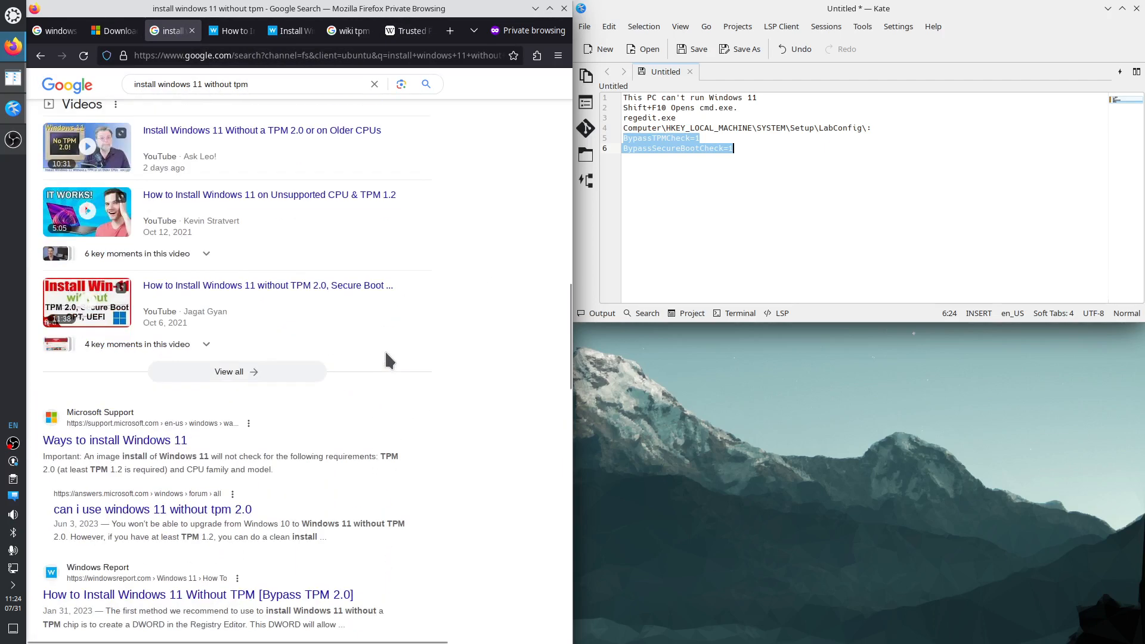
scroll(388, 353, down, 10)
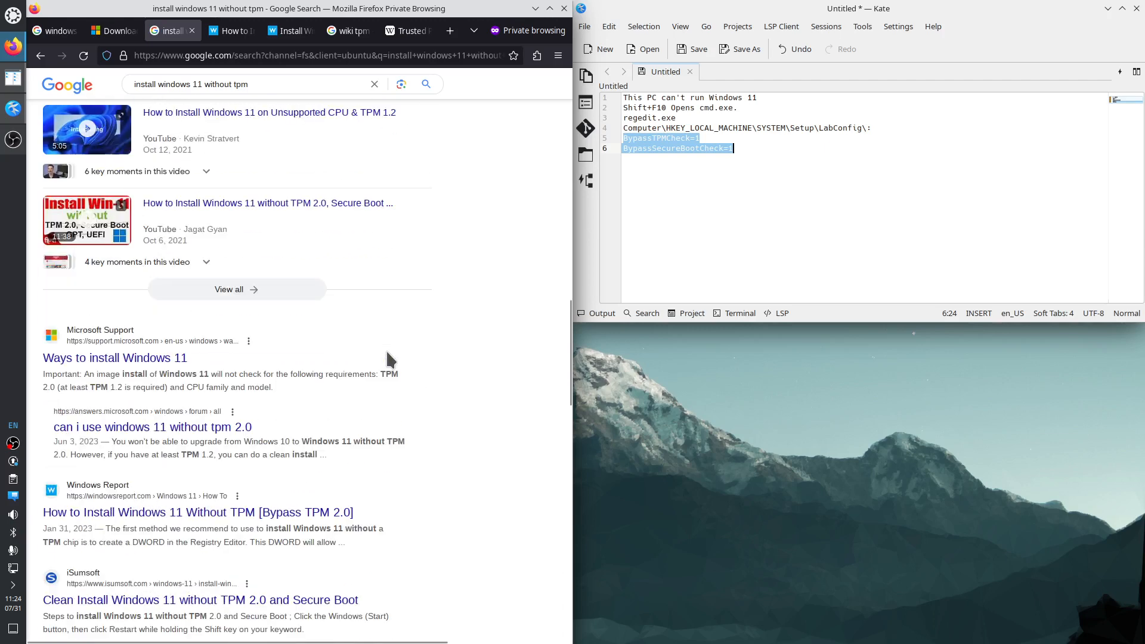
scroll(438, 423, down, 3)
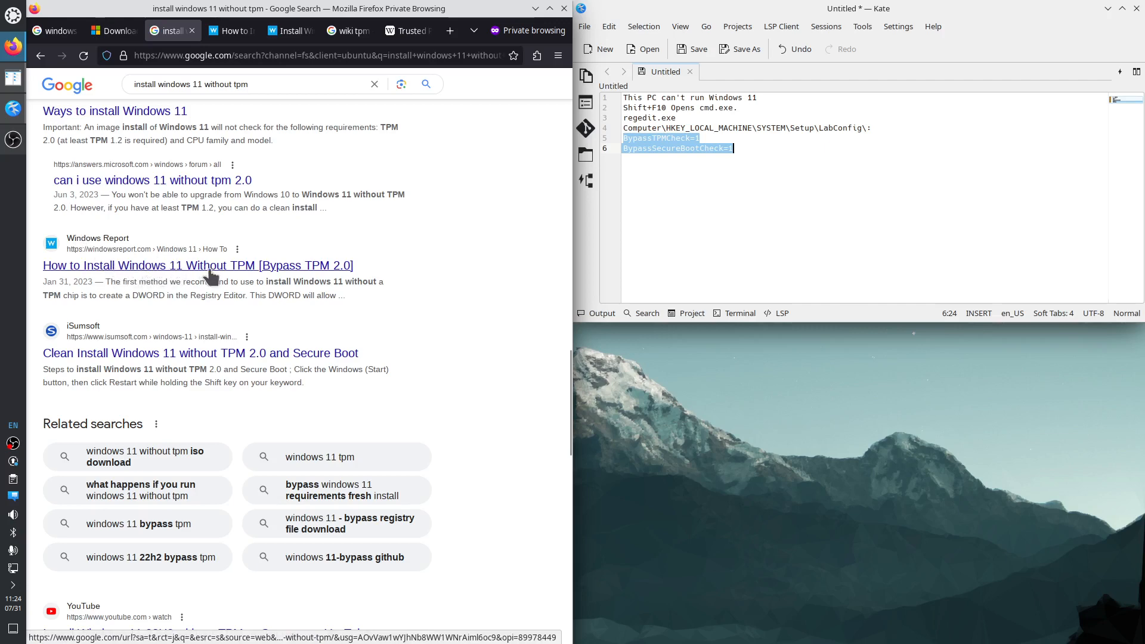
- Read the first instruction of the Windows Report method "Modify your registry from the installation media" and compare it with the registry lines in the notes
click(226, 44)
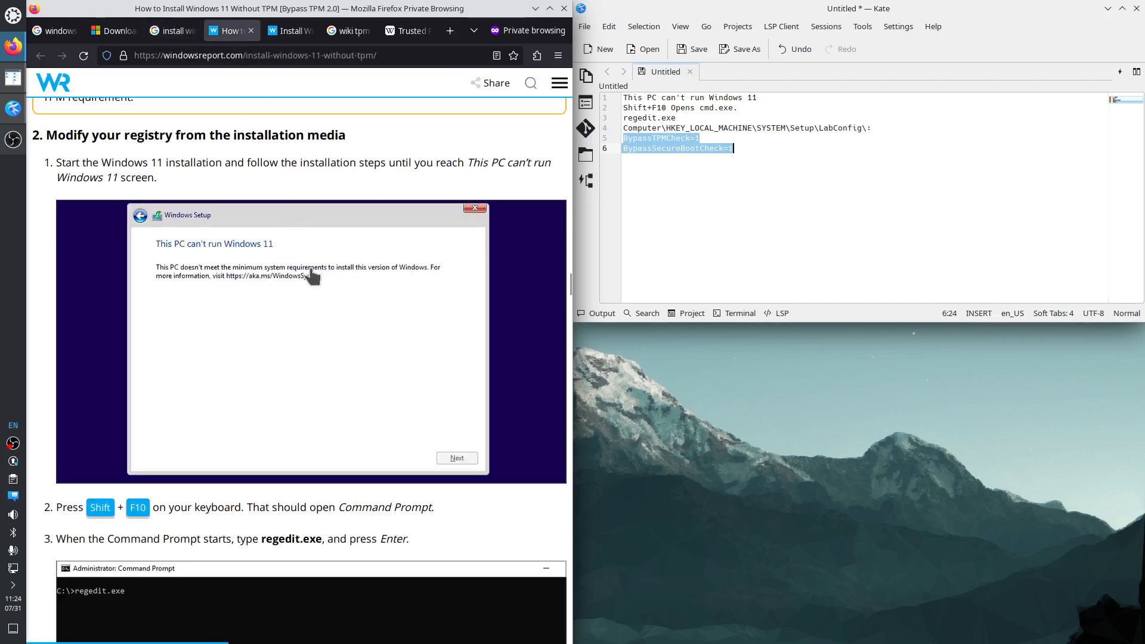
scroll(288, 263, up, 2)
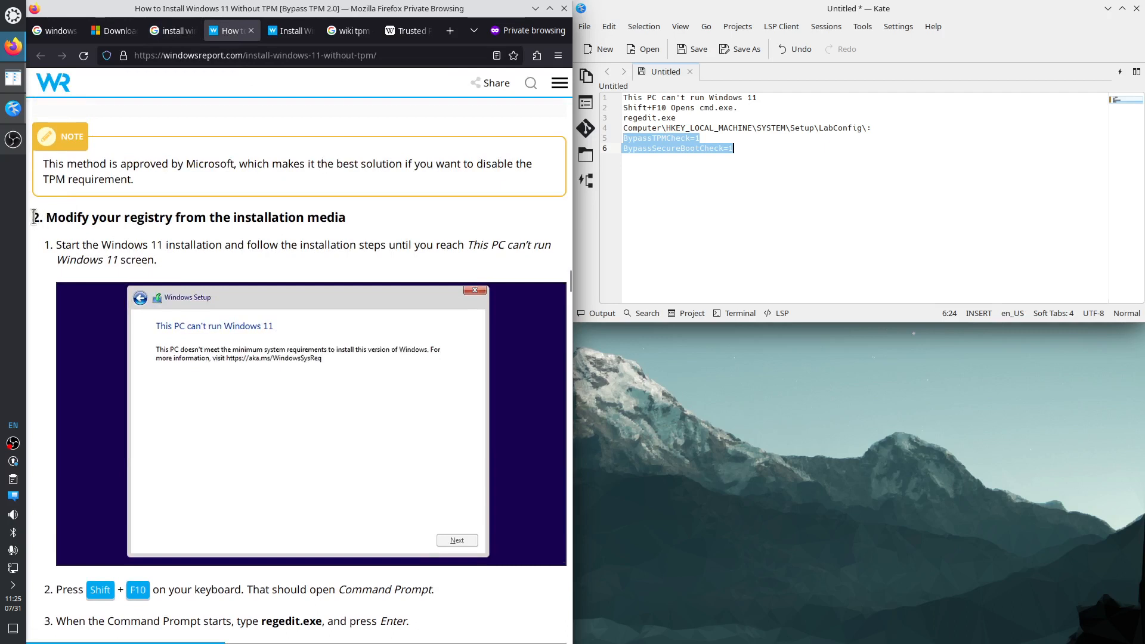
drag(34, 218, 349, 218)
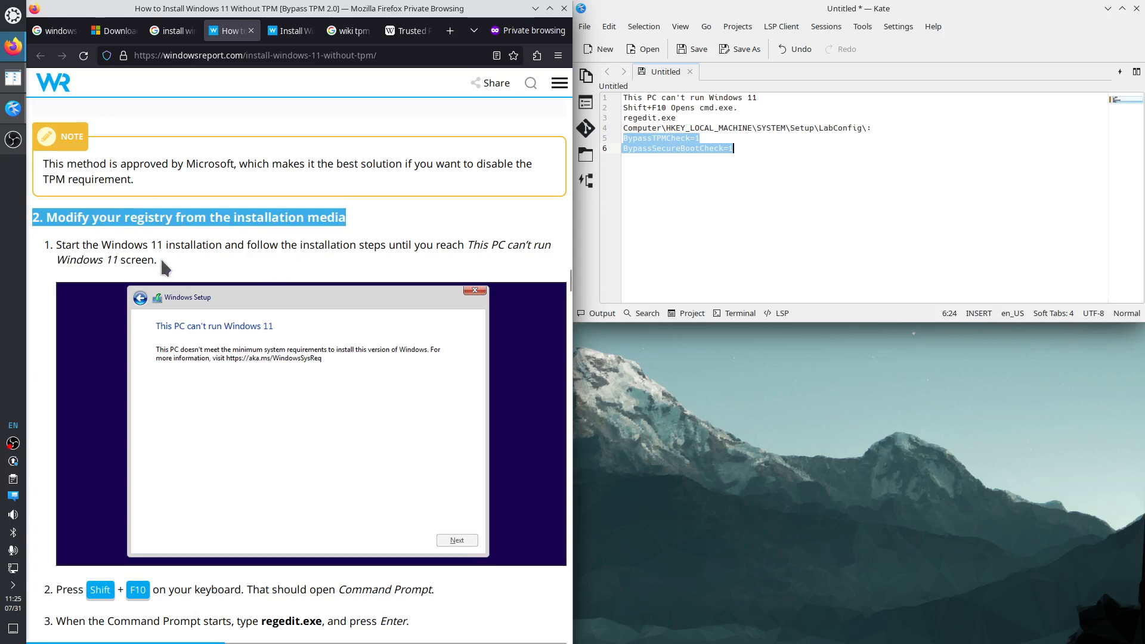
drag(161, 262, 57, 241)
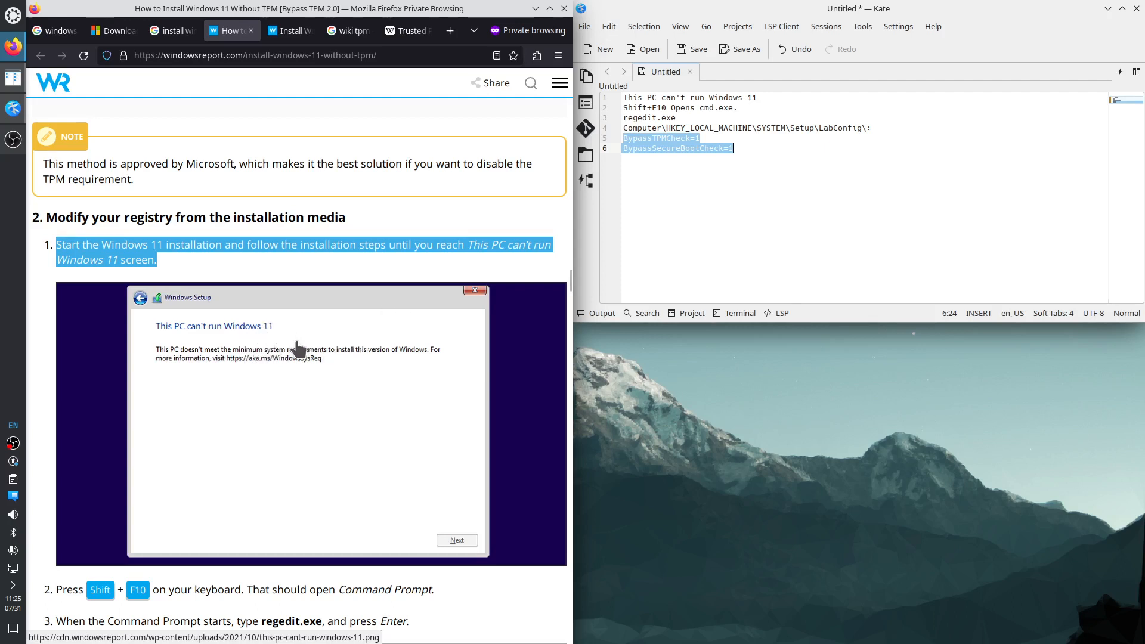
click(753, 148)
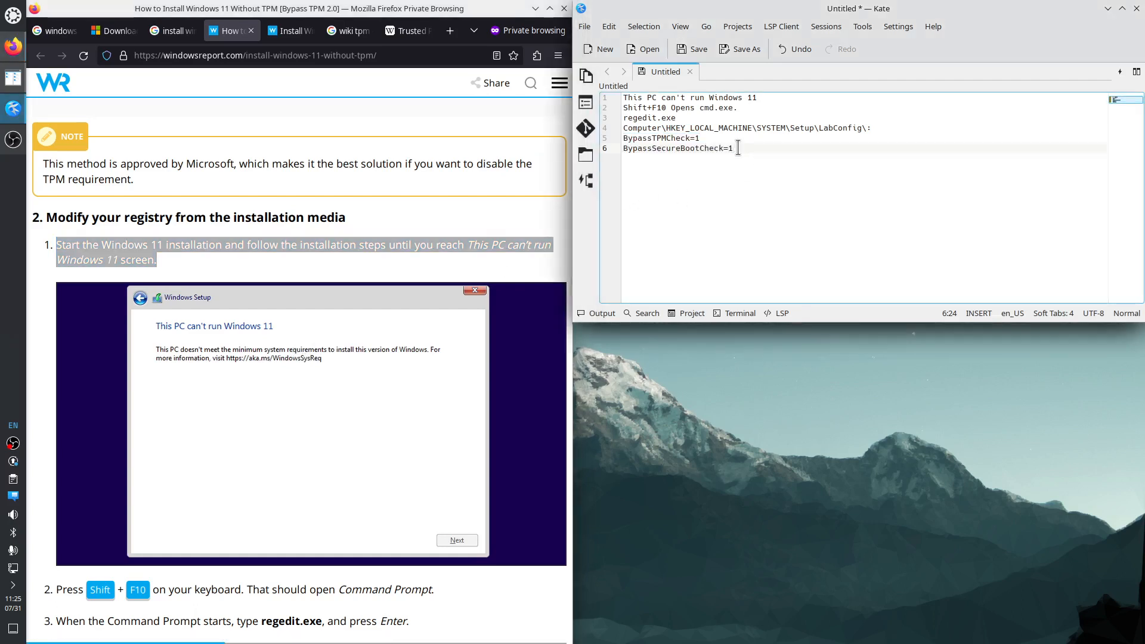
drag(733, 148, 624, 128)
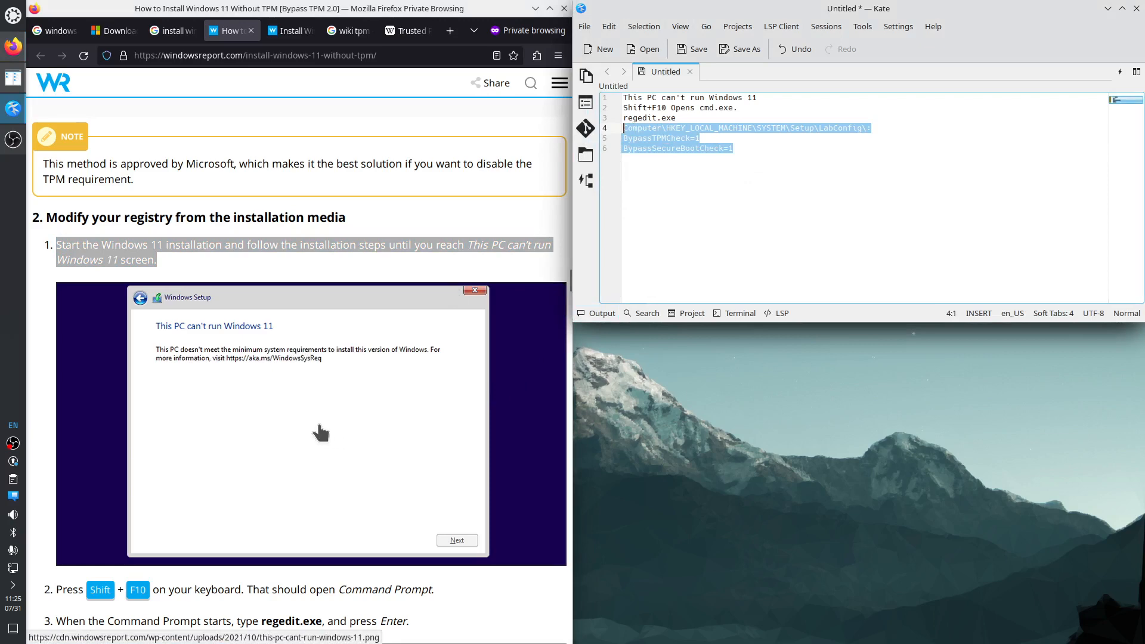
- Read the guide's instructions for opening Command Prompt during setup and launching regedit.exe
scroll(274, 401, down, 3)
scroll(273, 401, down, 3)
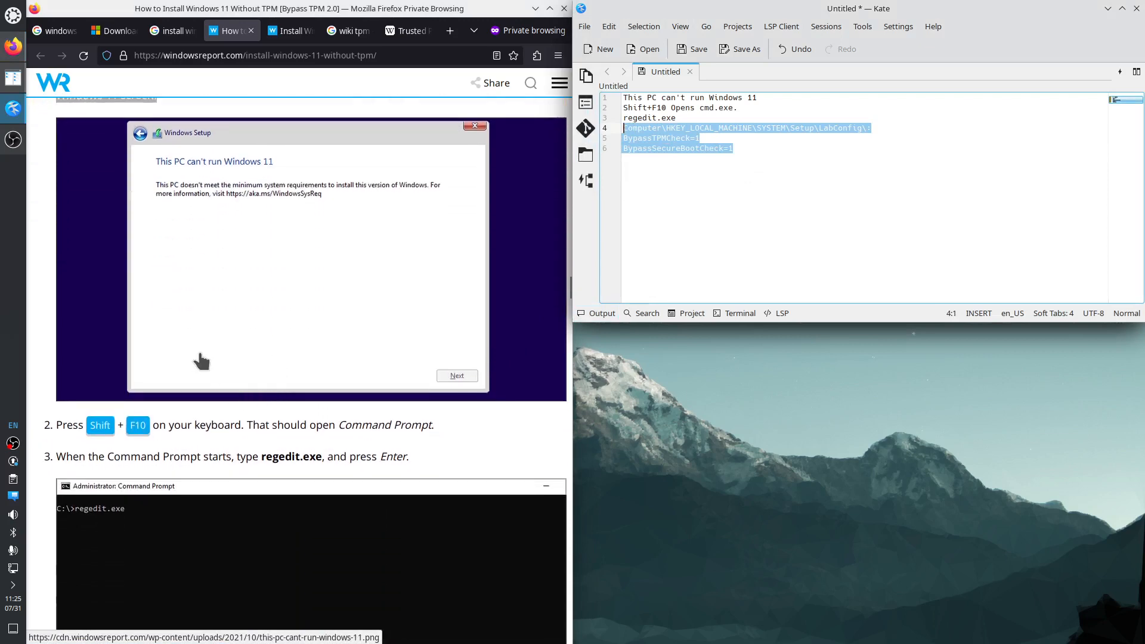
drag(160, 425, 284, 424)
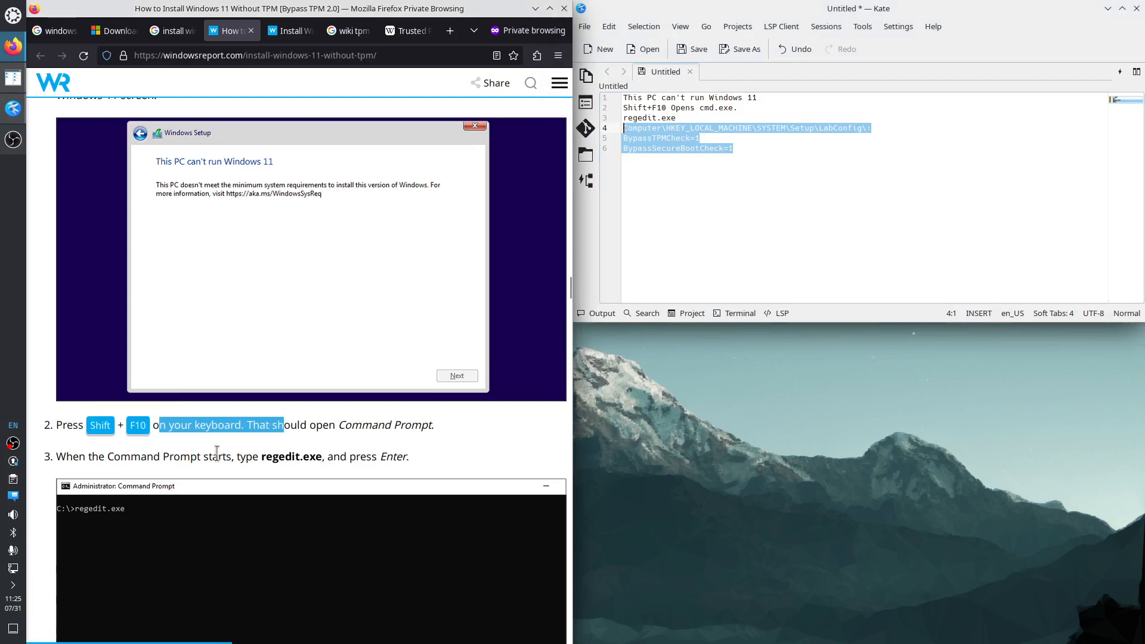
scroll(127, 514, down, 3)
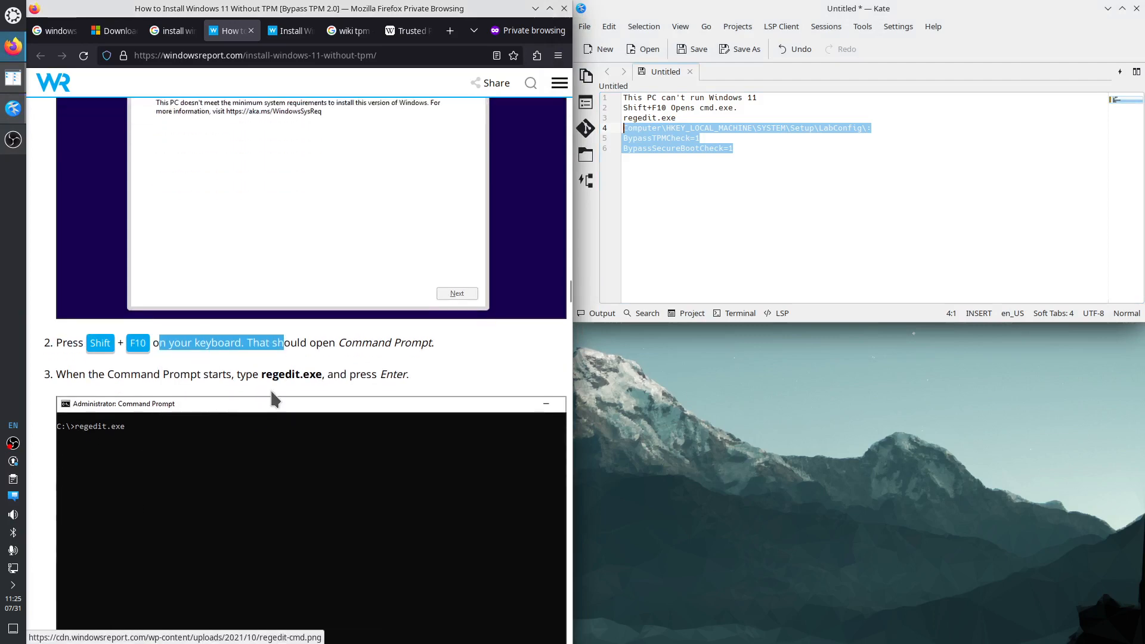
scroll(272, 453, down, 6)
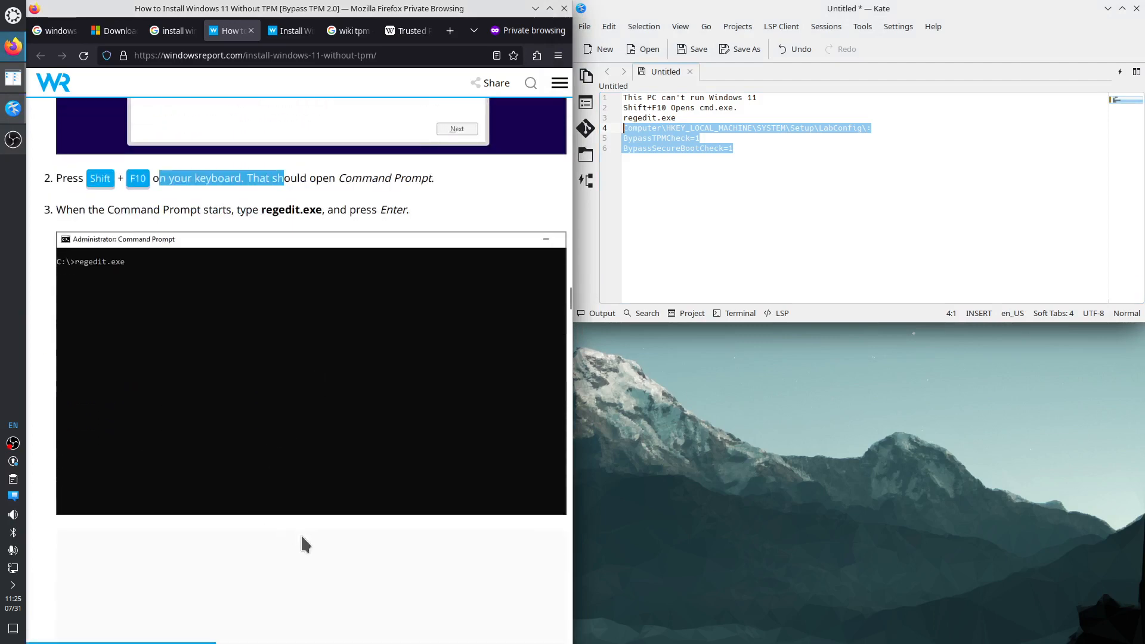
- Examine the guide's instructions for going to HKEY_LOCAL_MACHINE\SYSTEM\Setup and creating the LabConfig key
scroll(295, 536, down, 9)
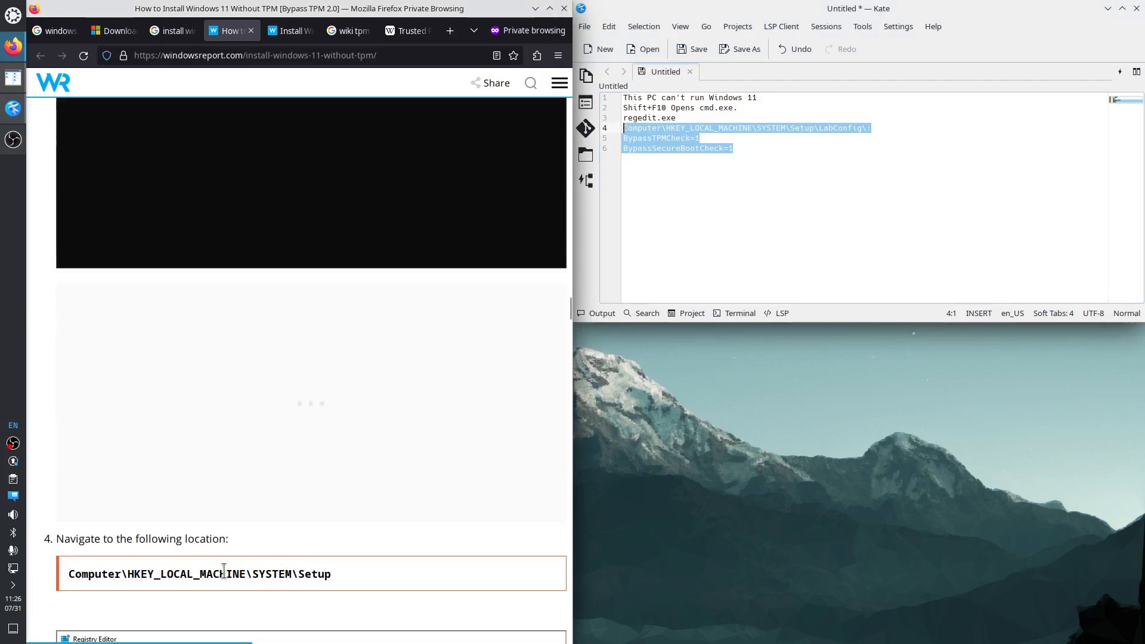
scroll(223, 572, down, 6)
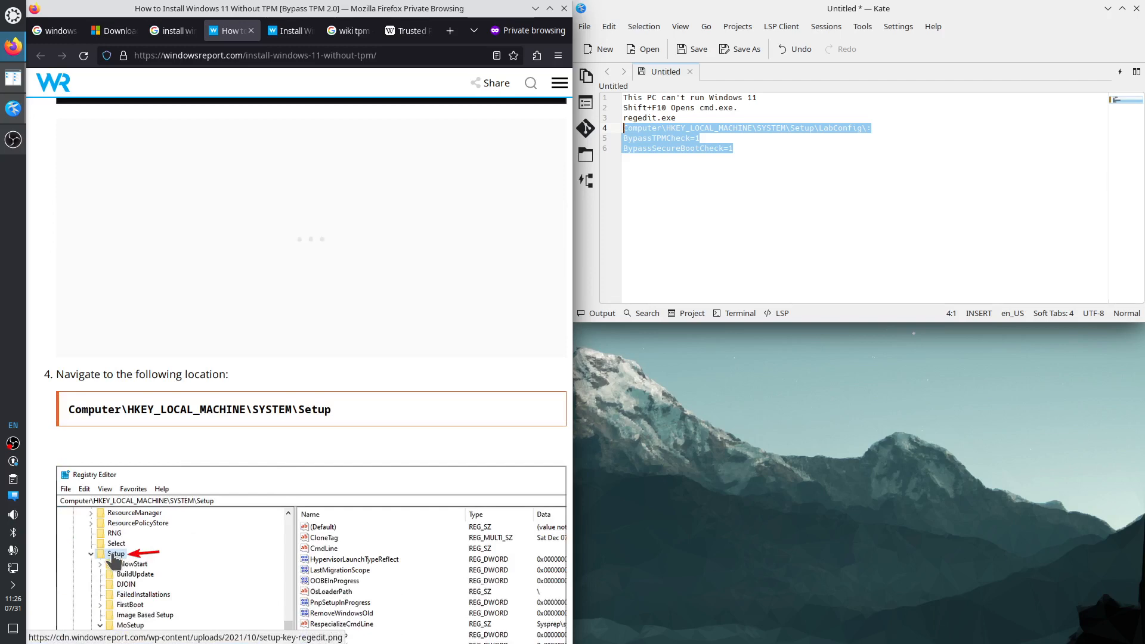
scroll(115, 561, down, 5)
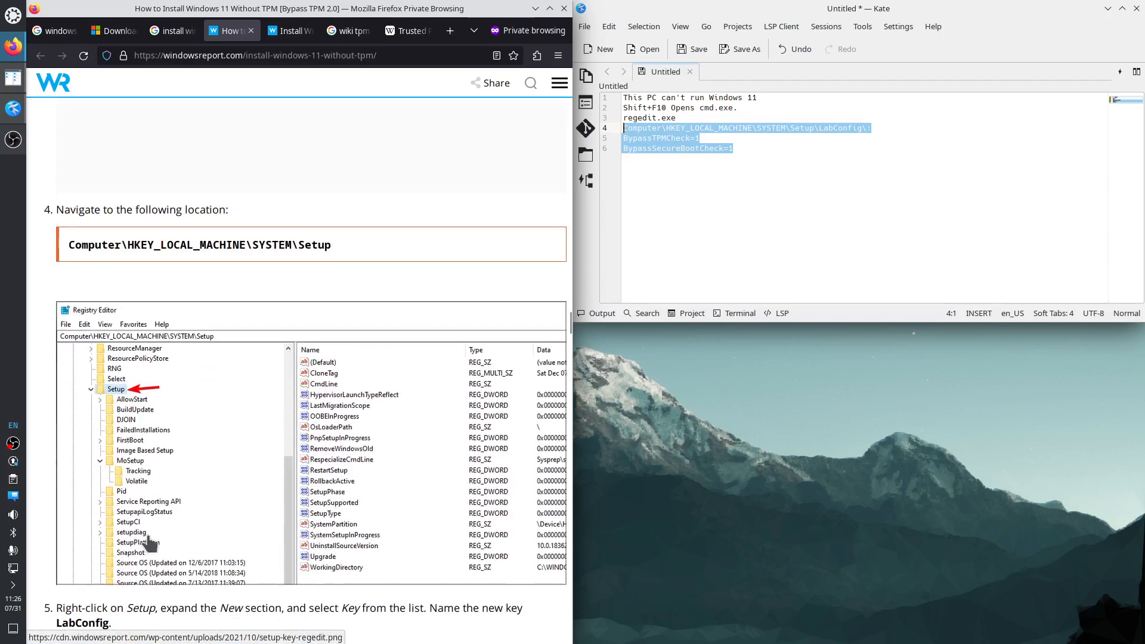
scroll(191, 498, down, 5)
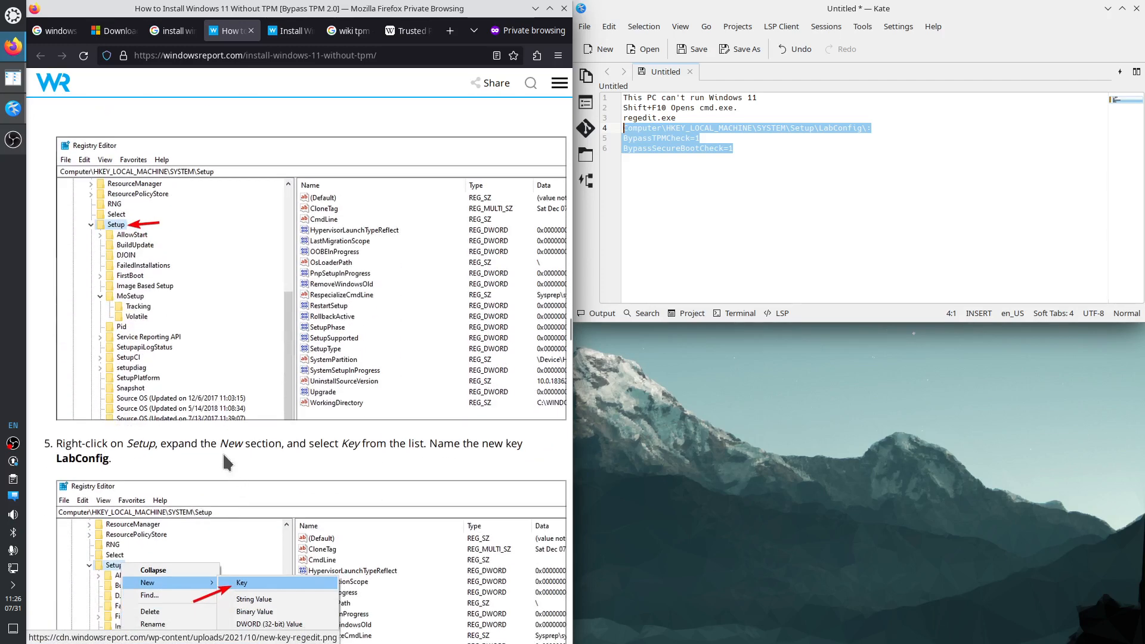
double_click(86, 459)
scroll(247, 498, down, 5)
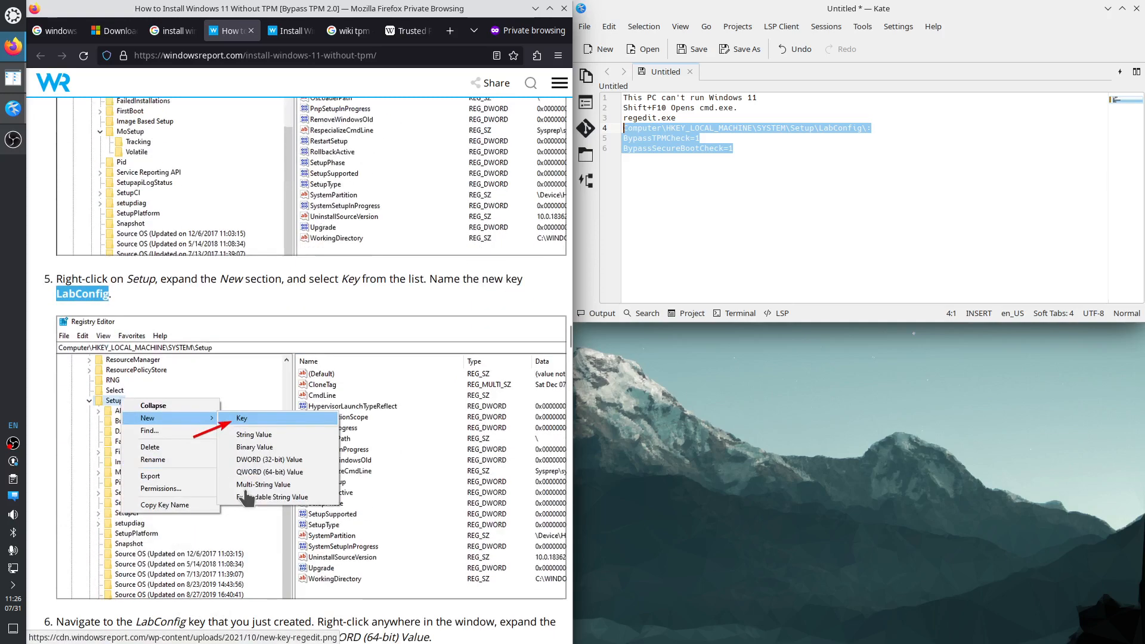
- Read how the guide adds a DWORD (32-bit) value in LabConfig and continue to its list of values to create
scroll(243, 509, down, 3)
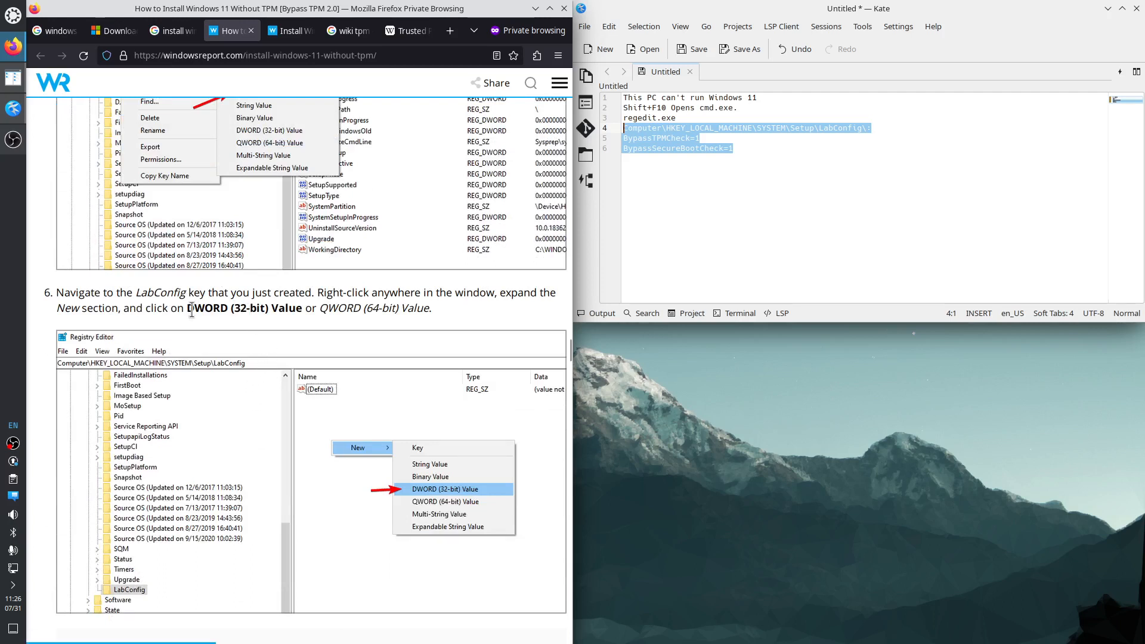
drag(188, 308, 267, 308)
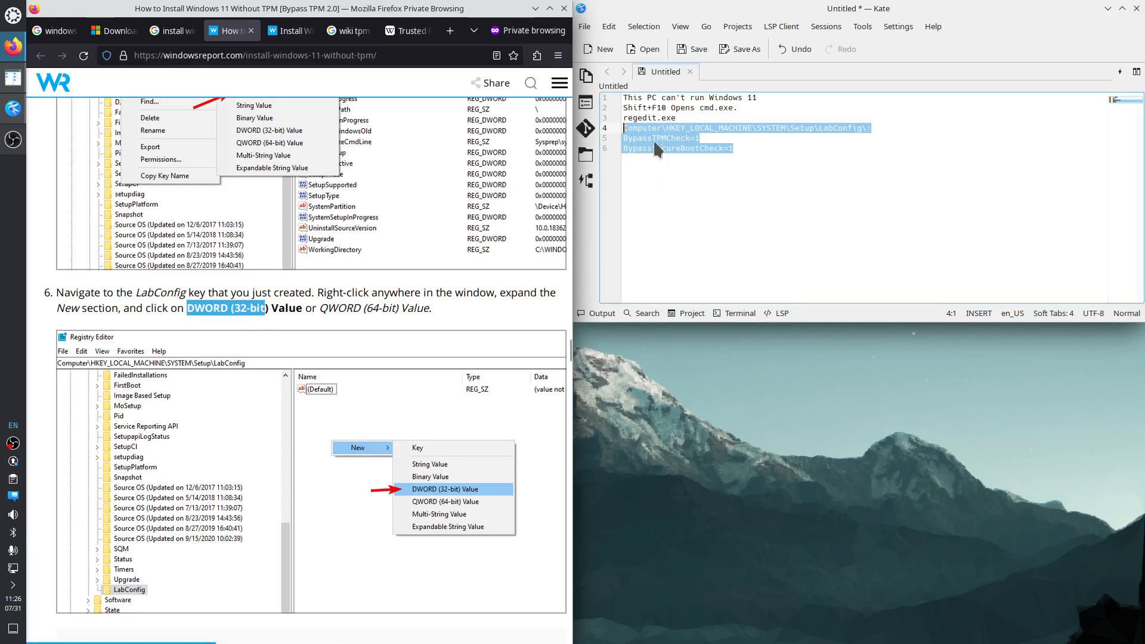
scroll(382, 330, down, 5)
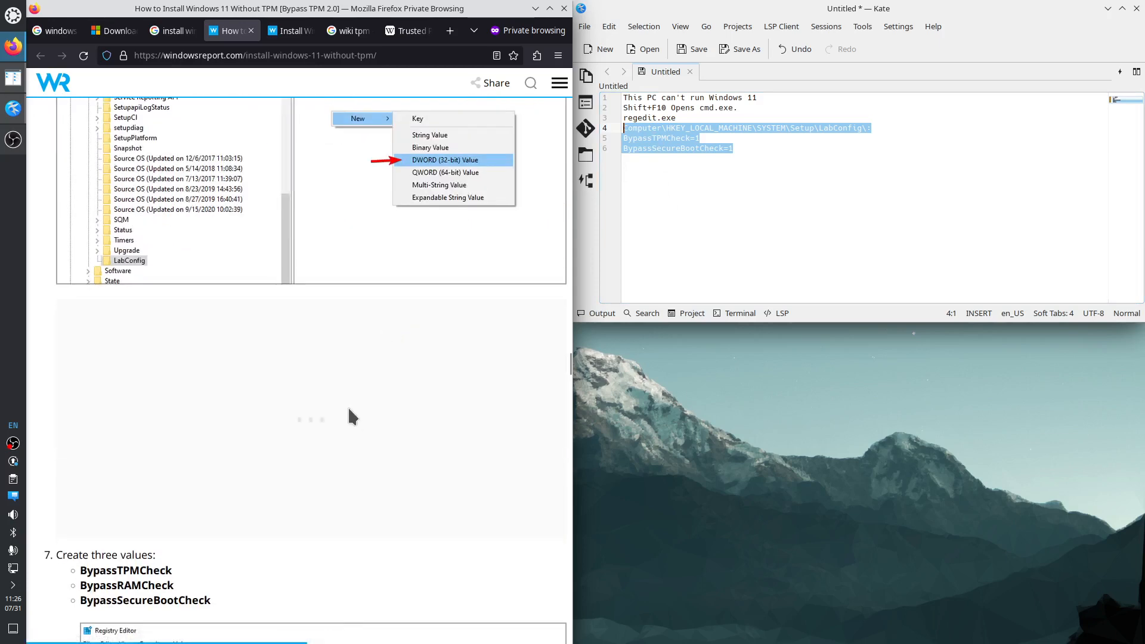
- Read the guide's list of three values to create in the LabConfig key
scroll(351, 416, down, 4)
double_click(157, 323)
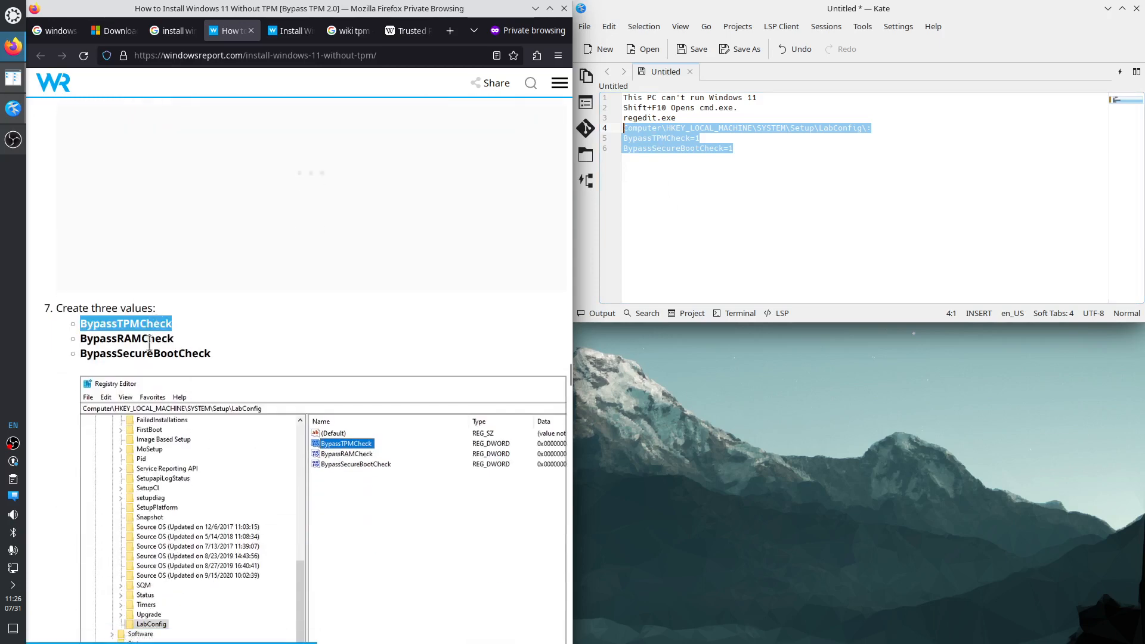
double_click(148, 353)
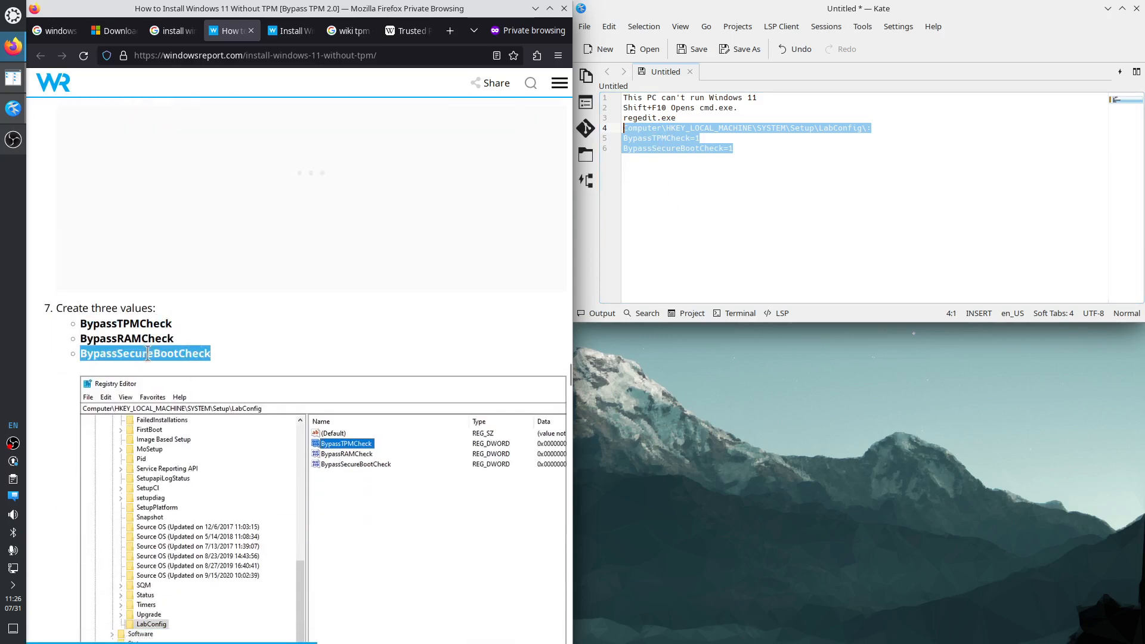
double_click(136, 338)
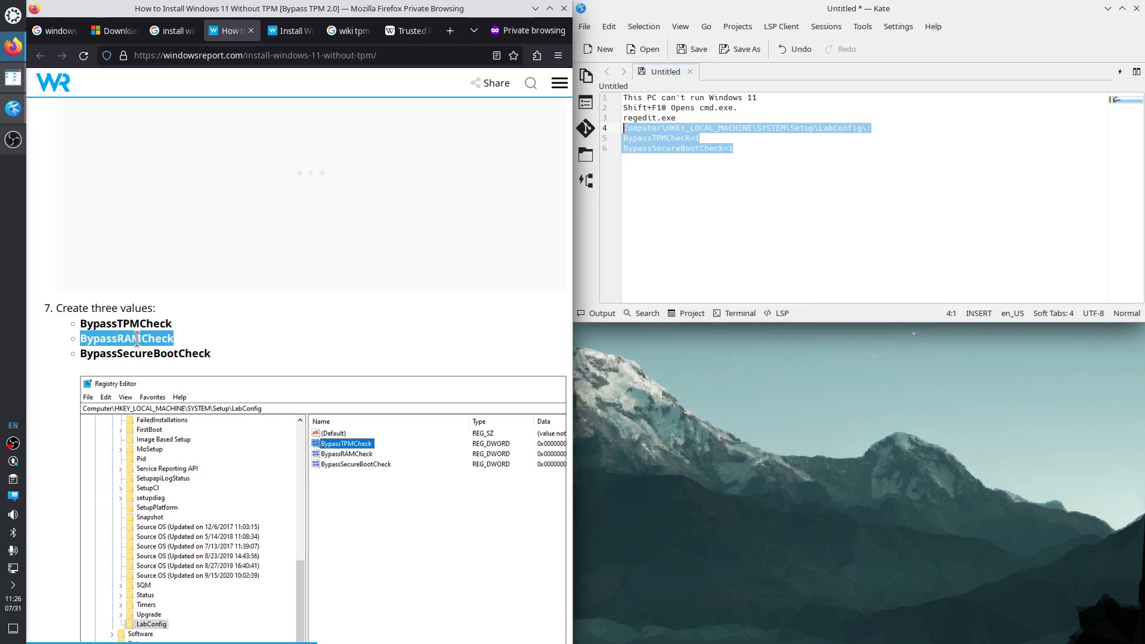
- Copy BypassRAMCheck from the guide's list and add it as a new line at the end of the Kate notes
click(144, 338)
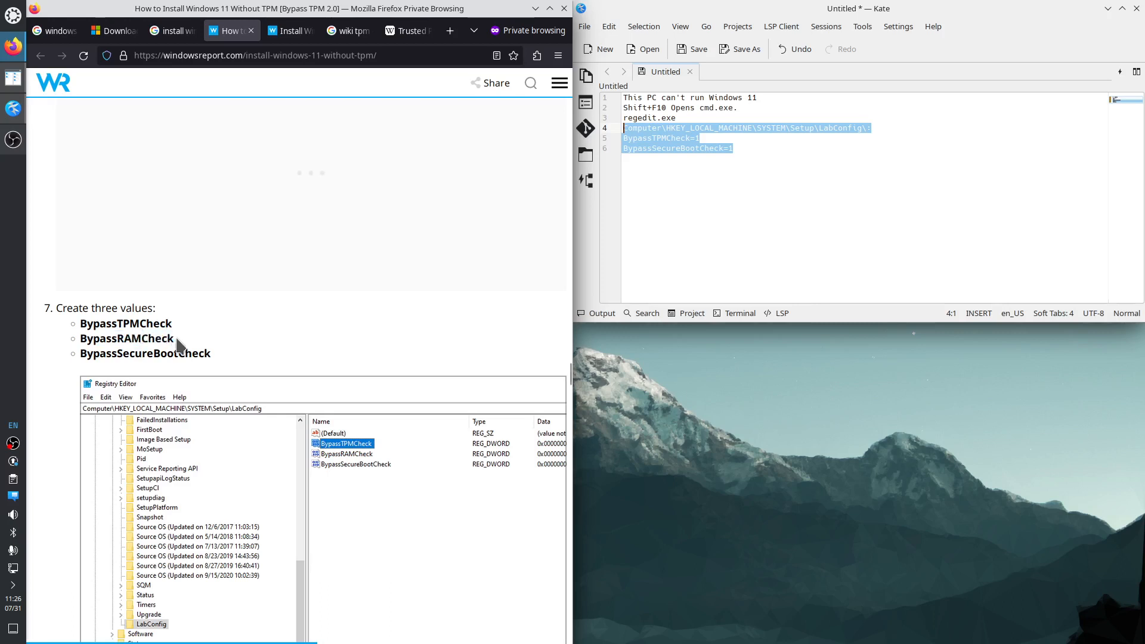
drag(181, 341, 80, 338)
key(ctrl+c)
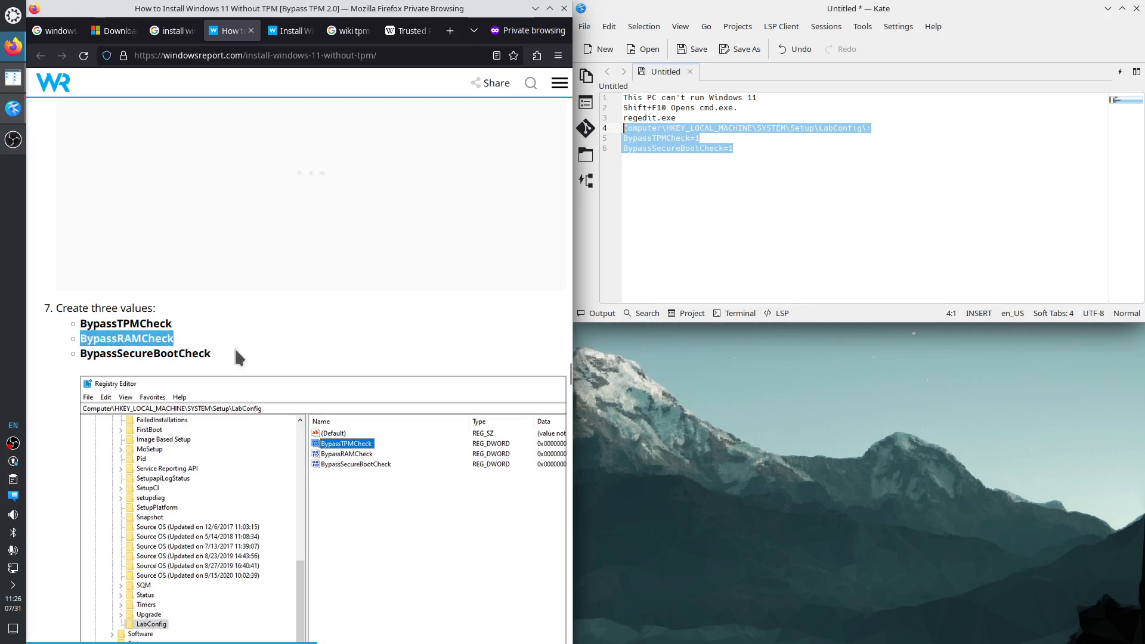
click(650, 167)
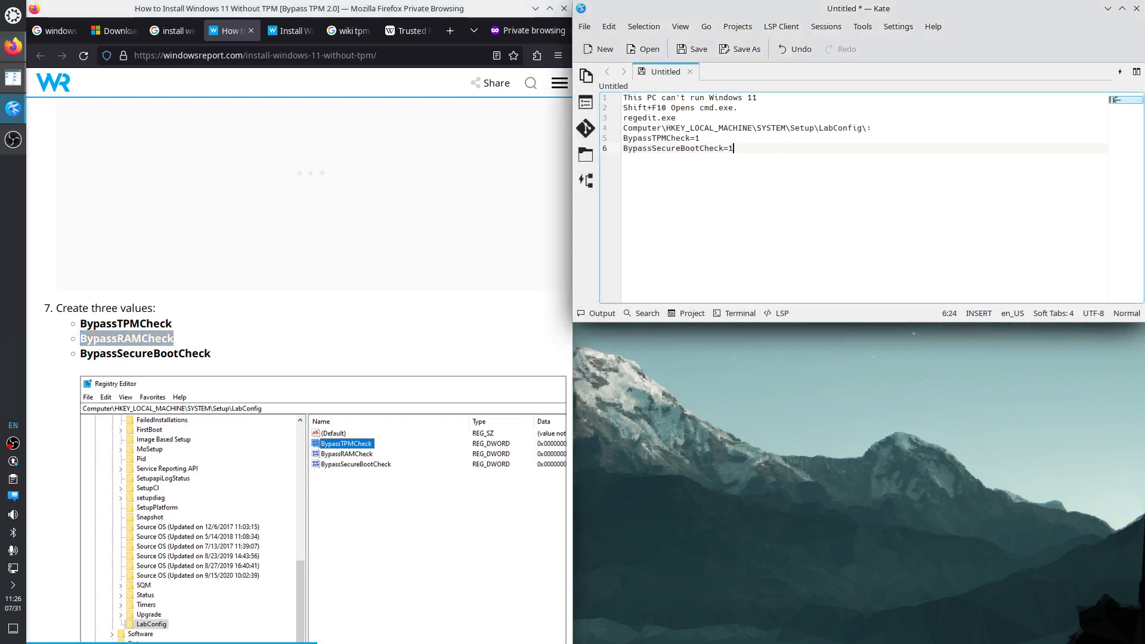
key(Return)
key(ctrl+v)
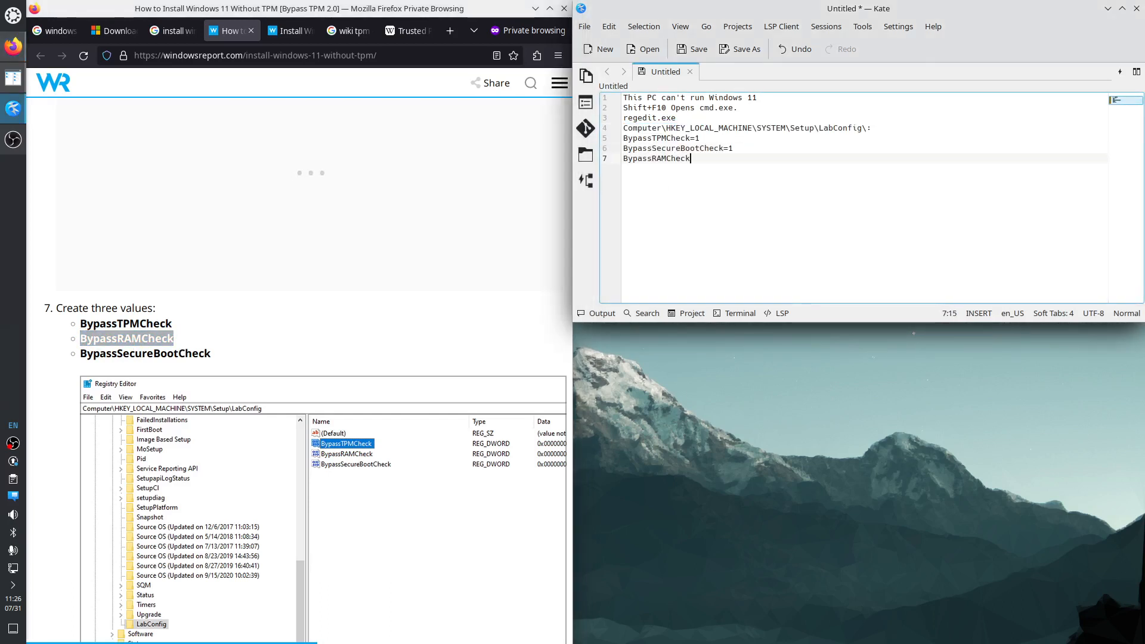
double_click(652, 159)
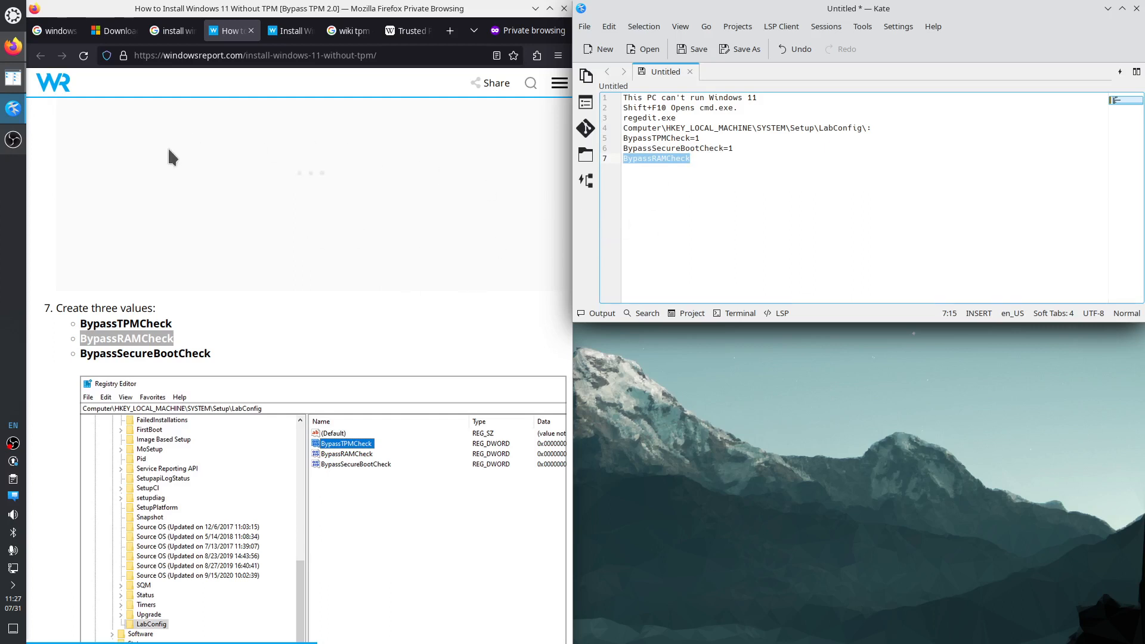
- Open Microsoft's "Download Windows 11" page in a new tab from the "windows 11 iso" Google results
click(54, 31)
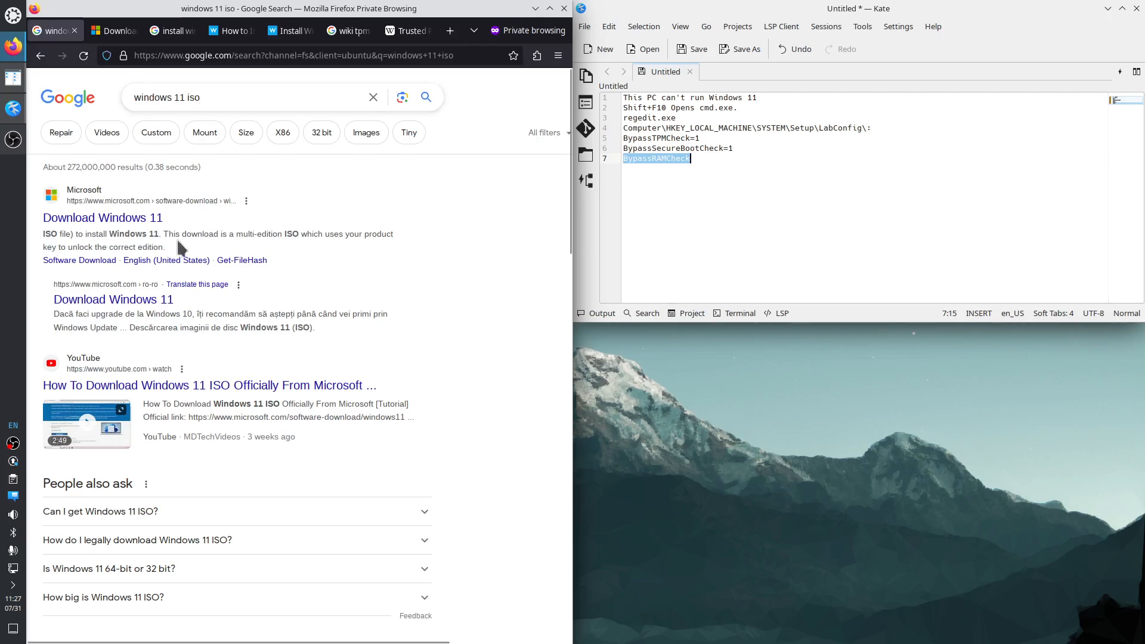
right_click(120, 218)
click(145, 227)
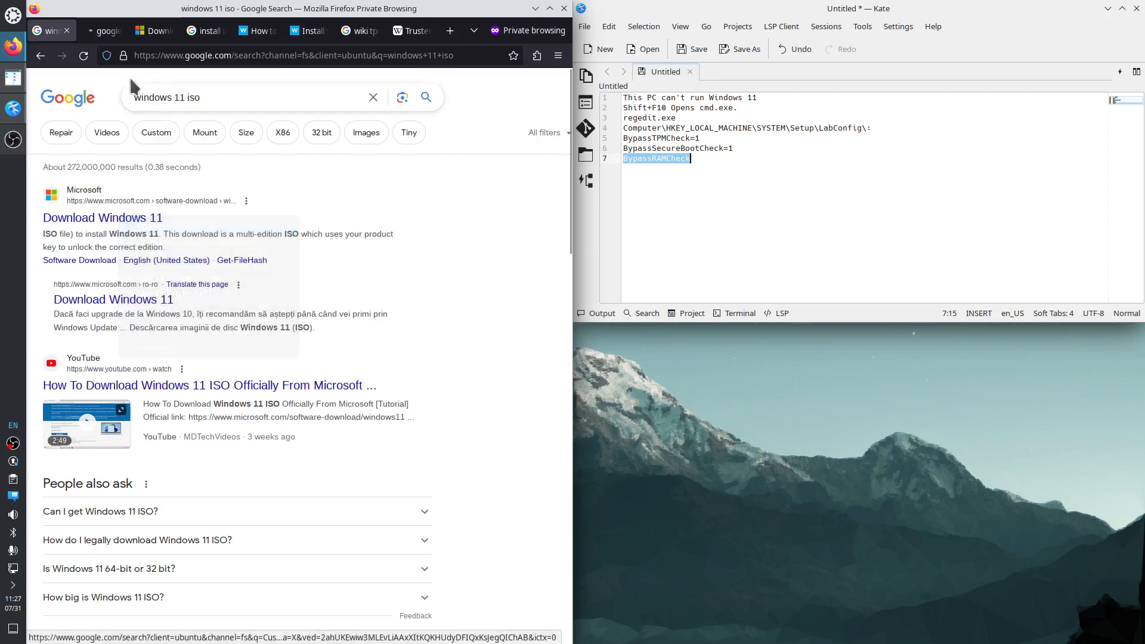
click(105, 30)
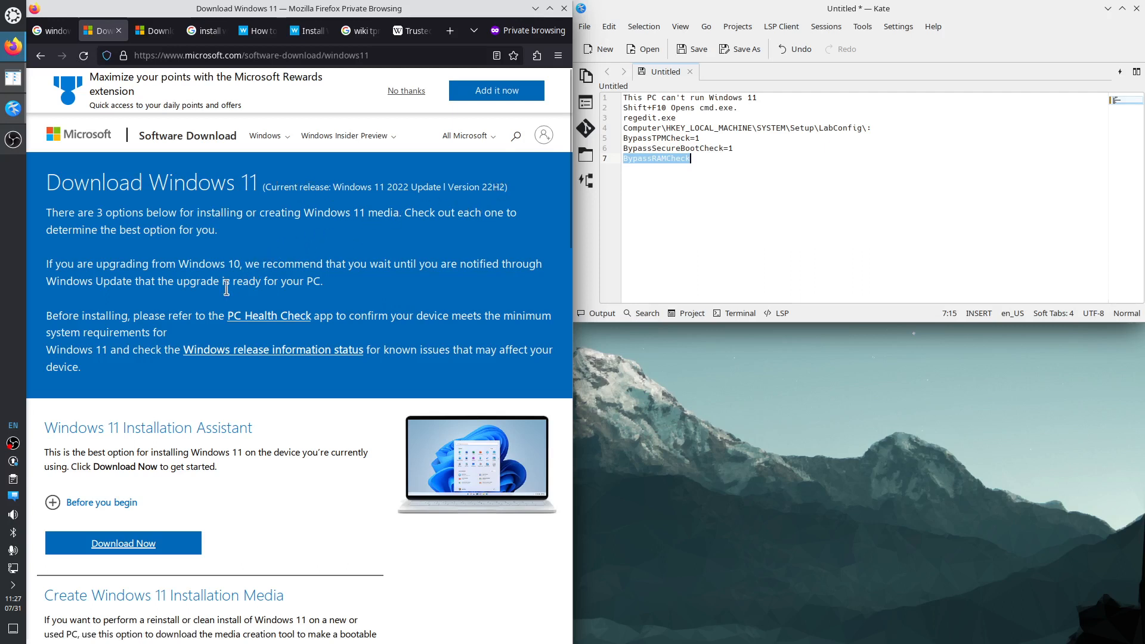
- Choose Windows 11 (multi-edition ISO for x64 devices) as the disk image to download
scroll(170, 453, down, 2)
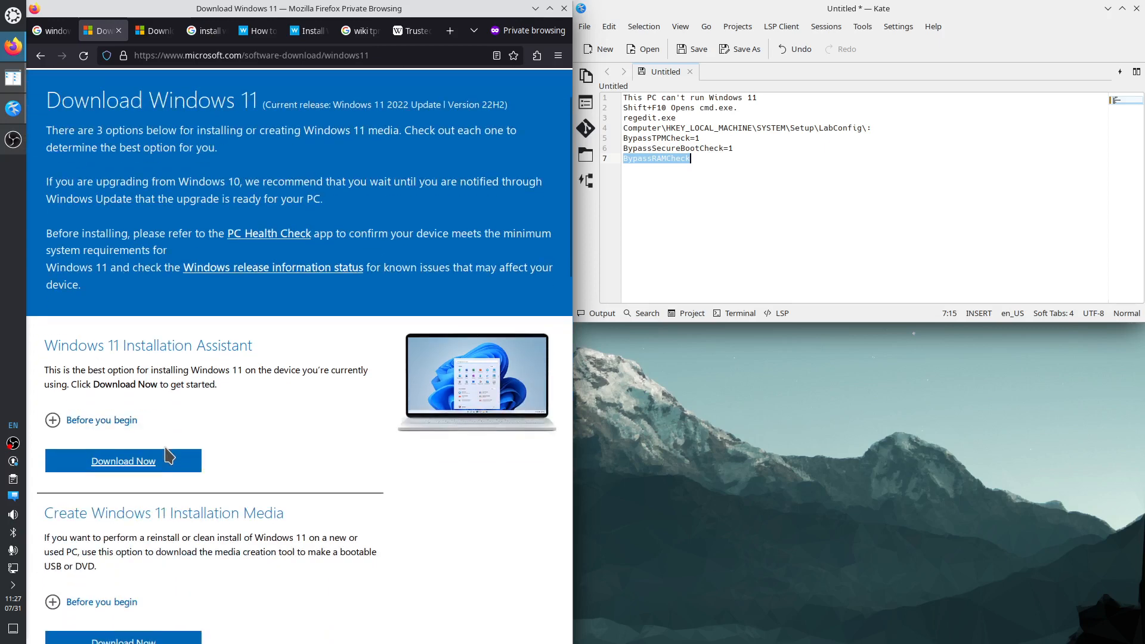
scroll(167, 430, down, 3)
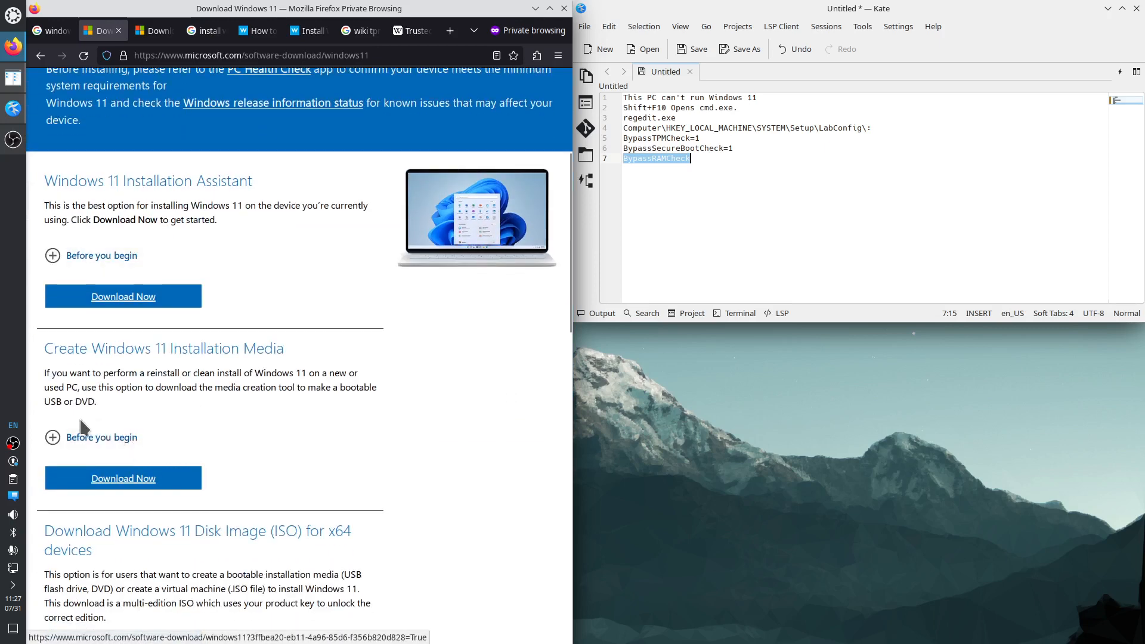
scroll(119, 428, down, 1)
scroll(119, 429, down, 3)
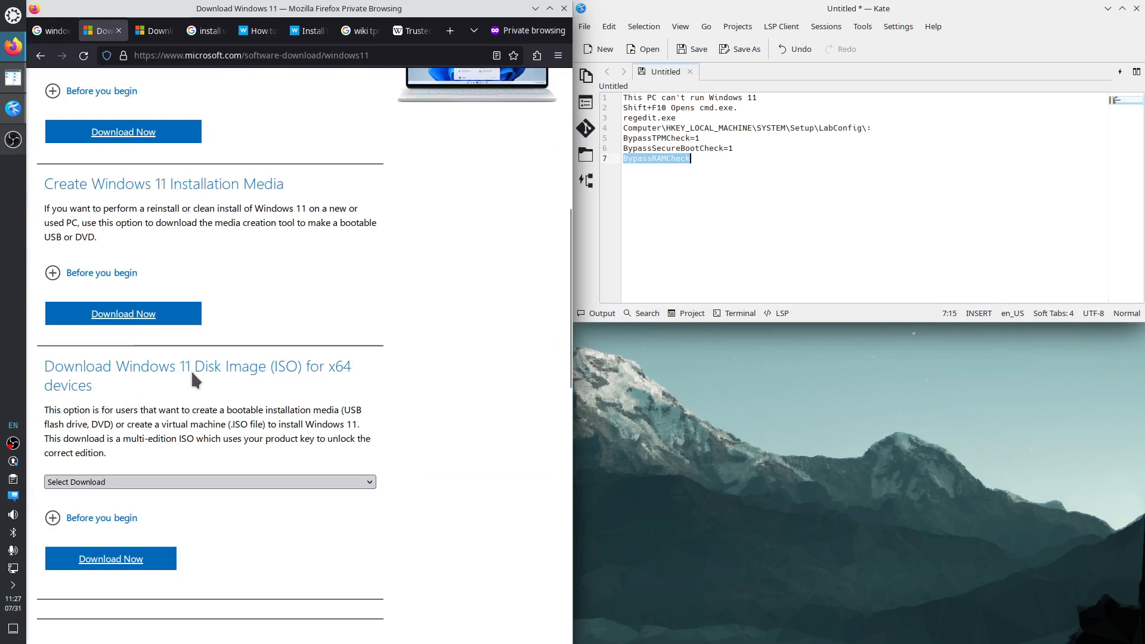
click(370, 484)
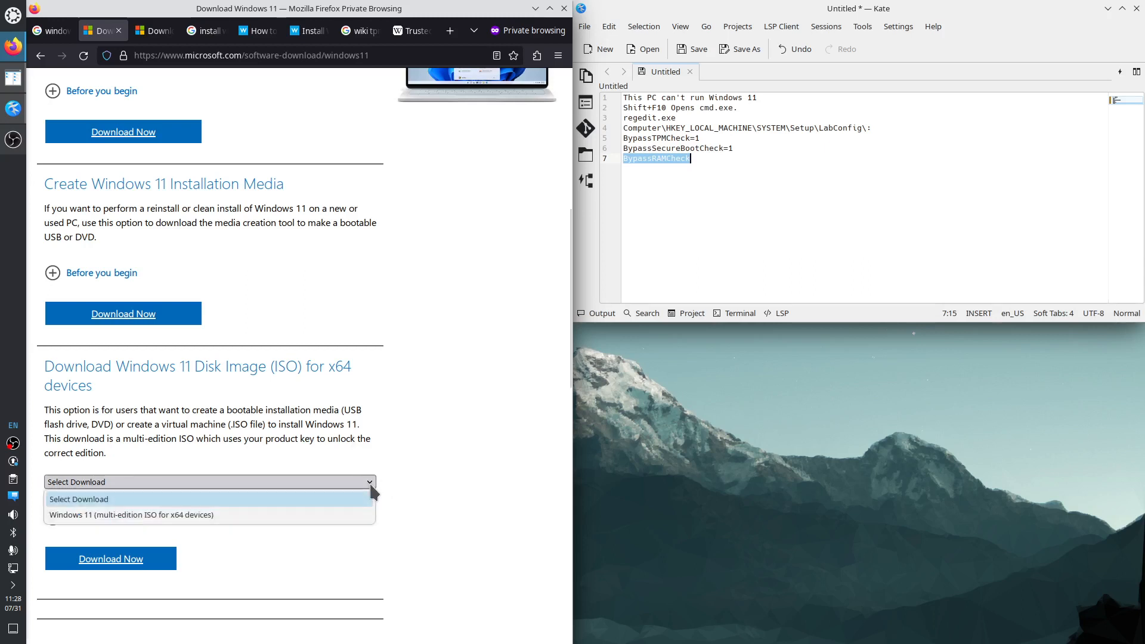
click(179, 517)
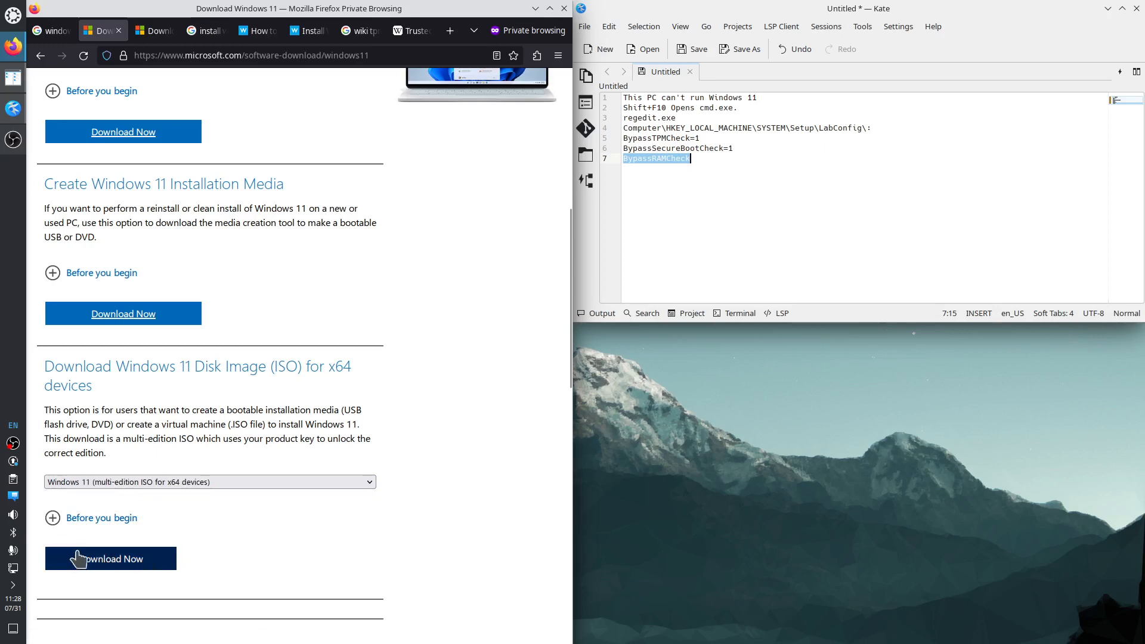
- Look through the "Before you begin" requirements for the ISO download and collapse them again
click(71, 520)
scroll(73, 525, down, 4)
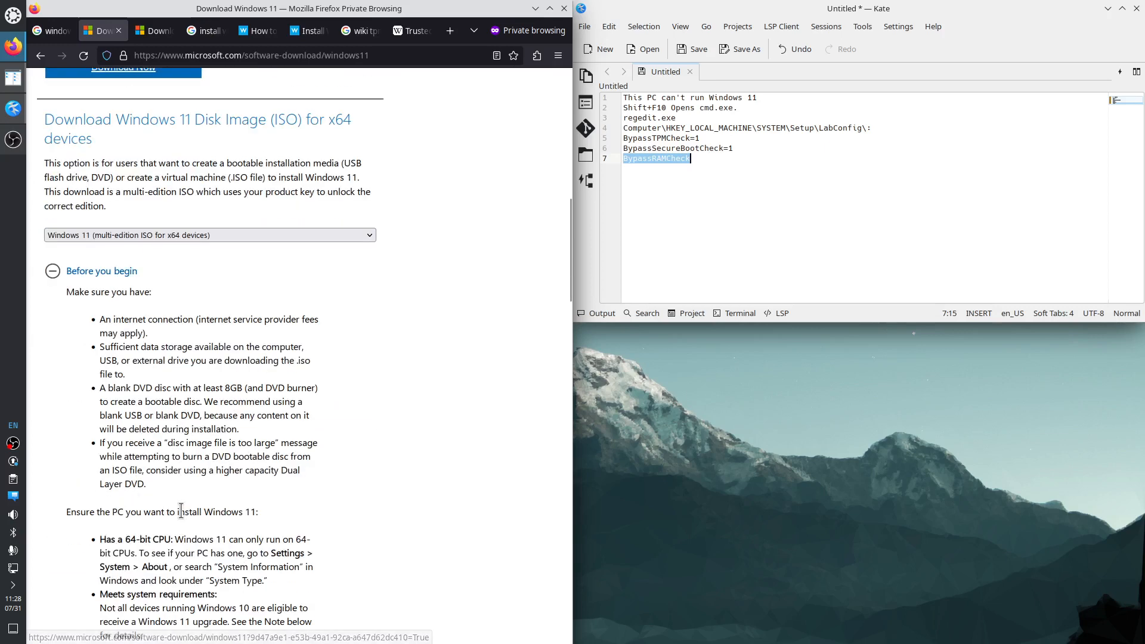
click(53, 272)
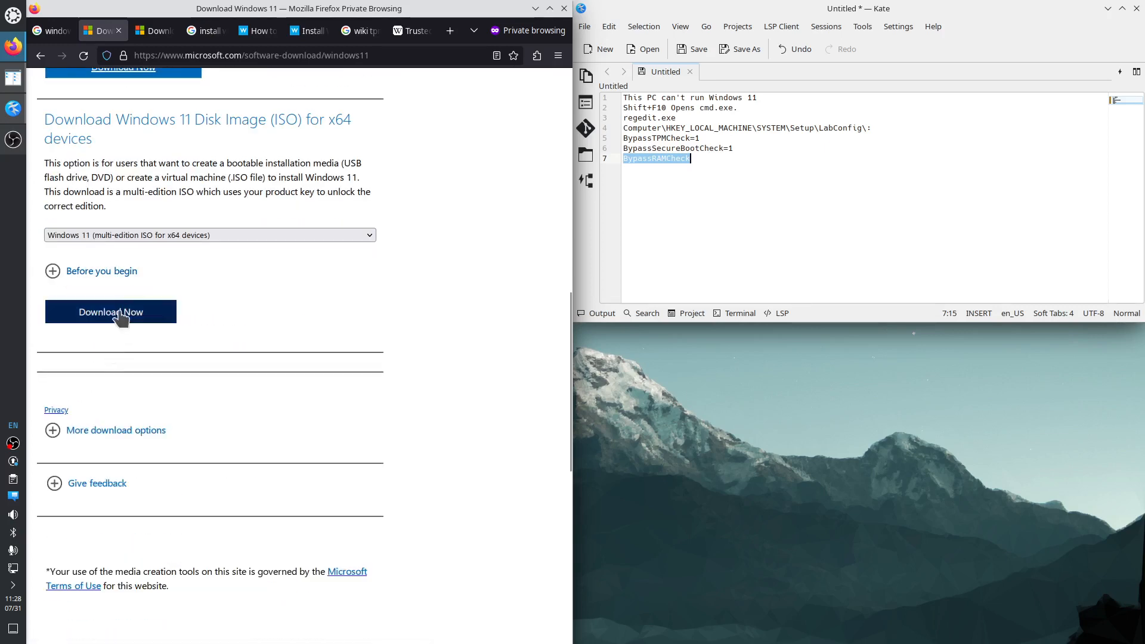
- Request the selected ISO download and confirm English (United States) as the product language
click(151, 310)
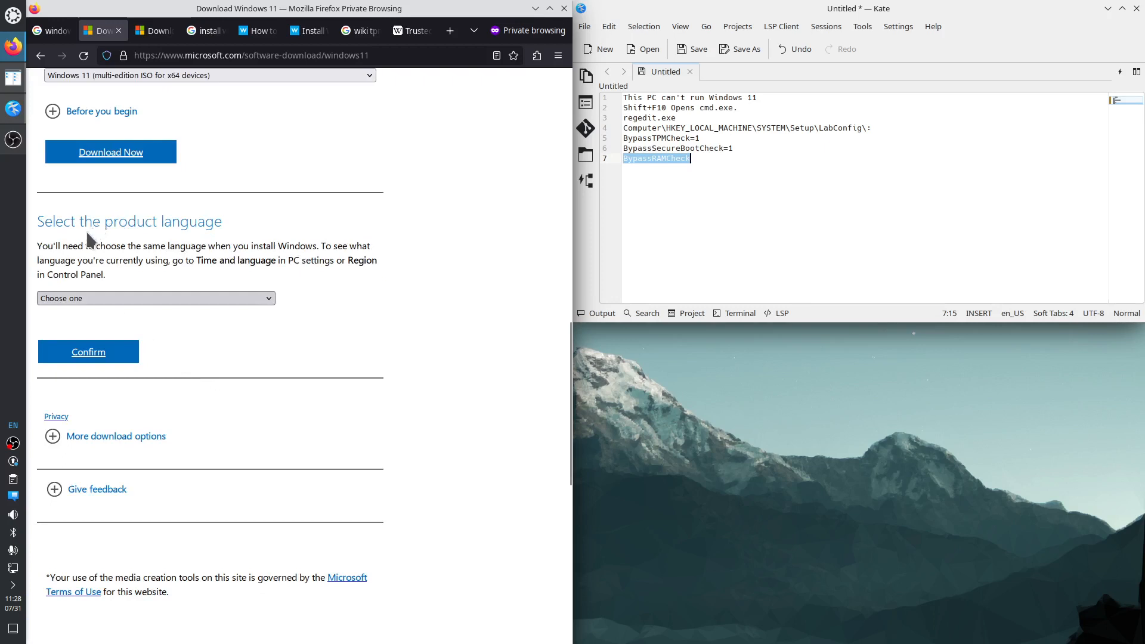
click(132, 298)
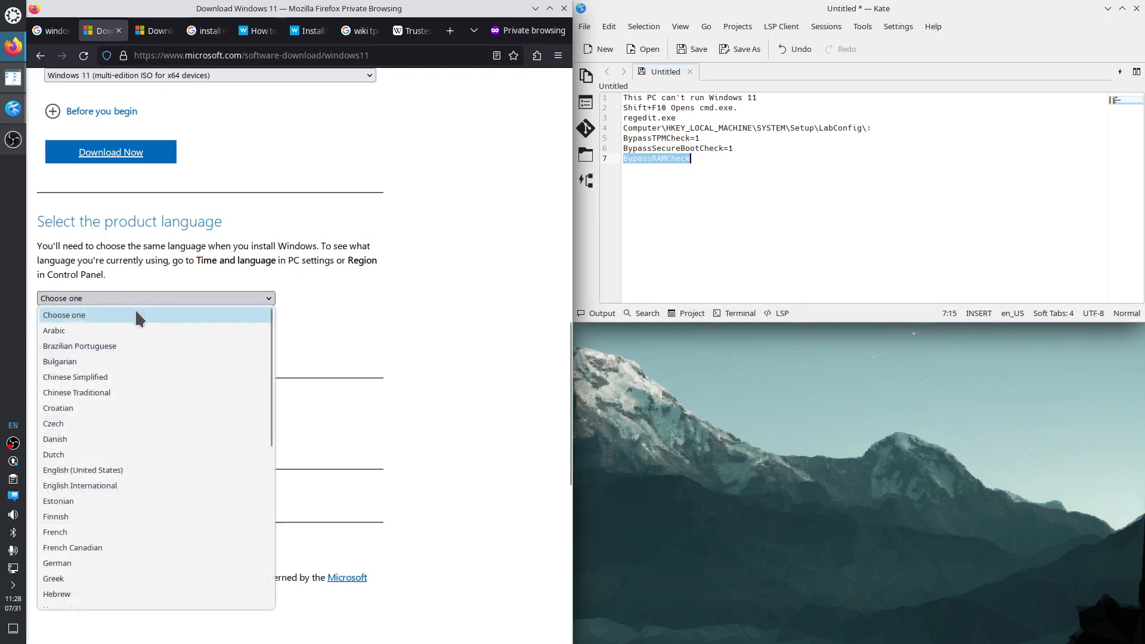
click(116, 471)
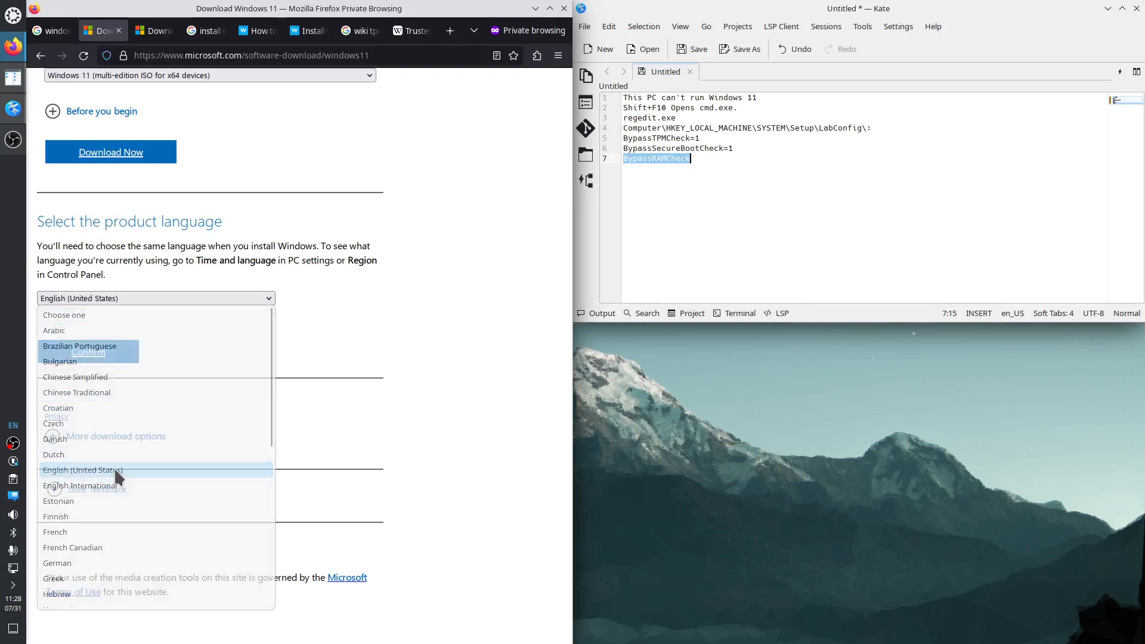
click(106, 356)
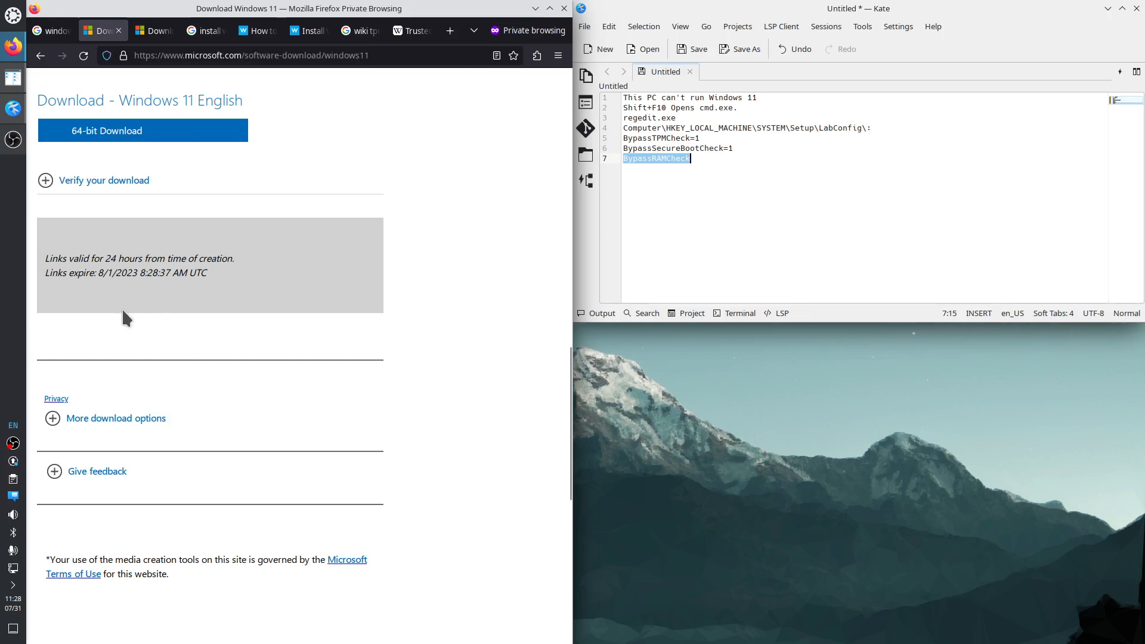
- Start the 64-bit download, save Win11_22H2_English_x64v2.iso in the work/to_delete/iso folder, and check its progress
scroll(123, 311, down, 2)
scroll(122, 307, up, 2)
click(118, 133)
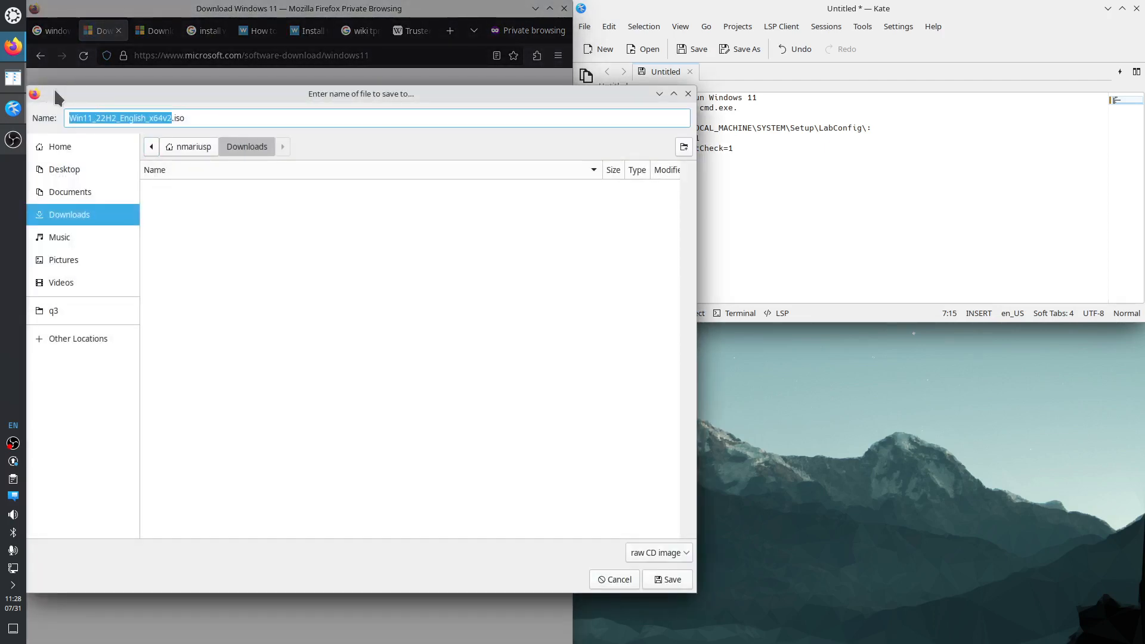
click(13, 78)
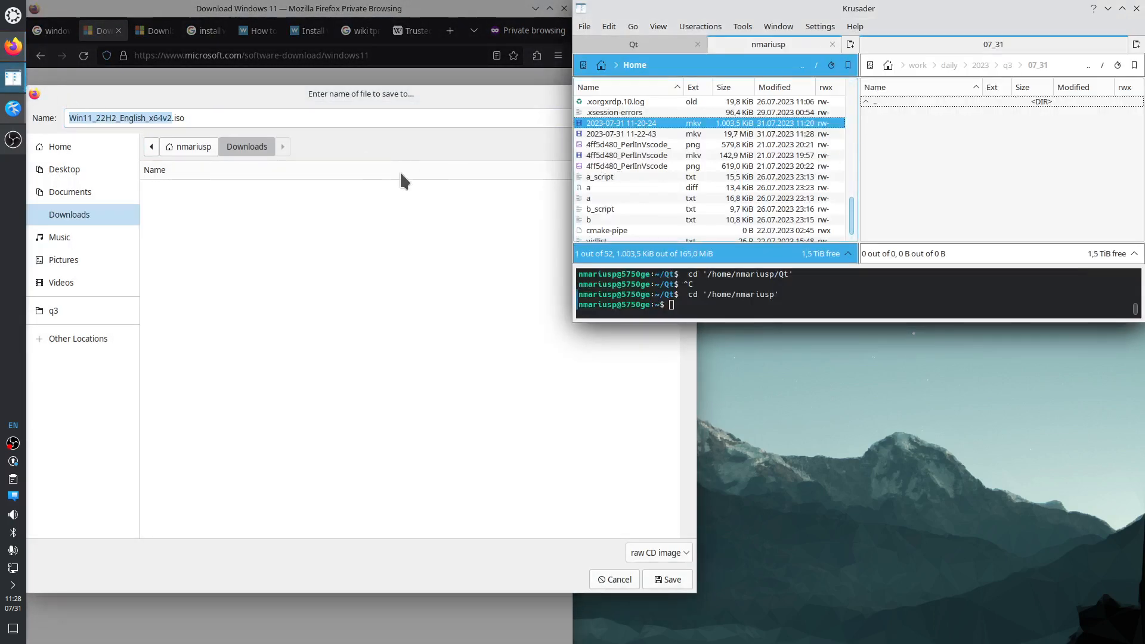
click(645, 44)
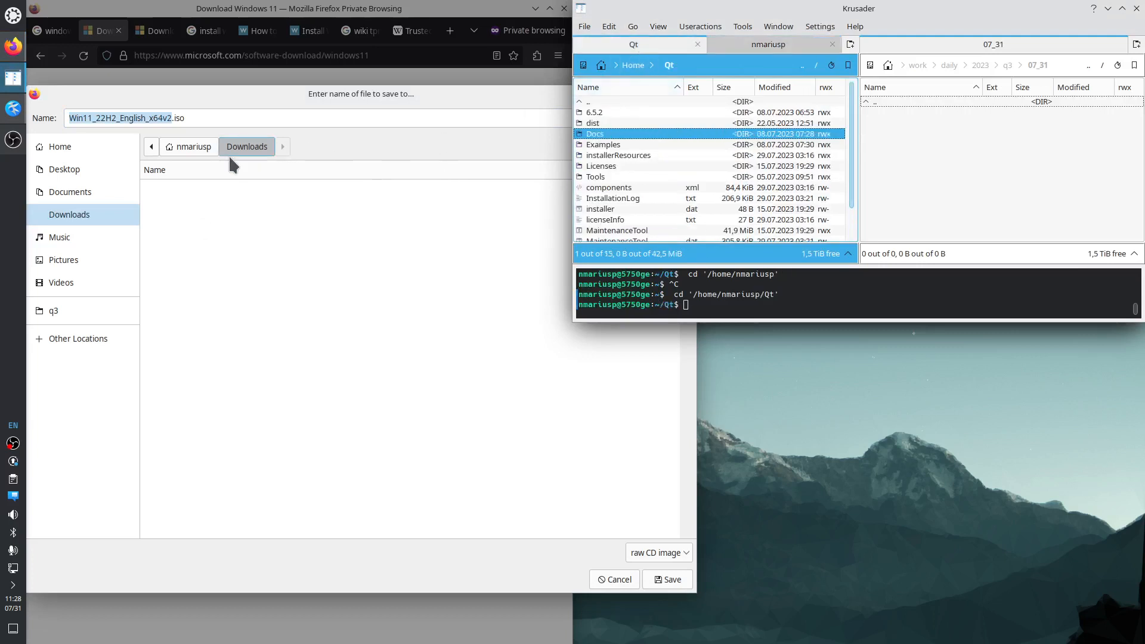
click(197, 151)
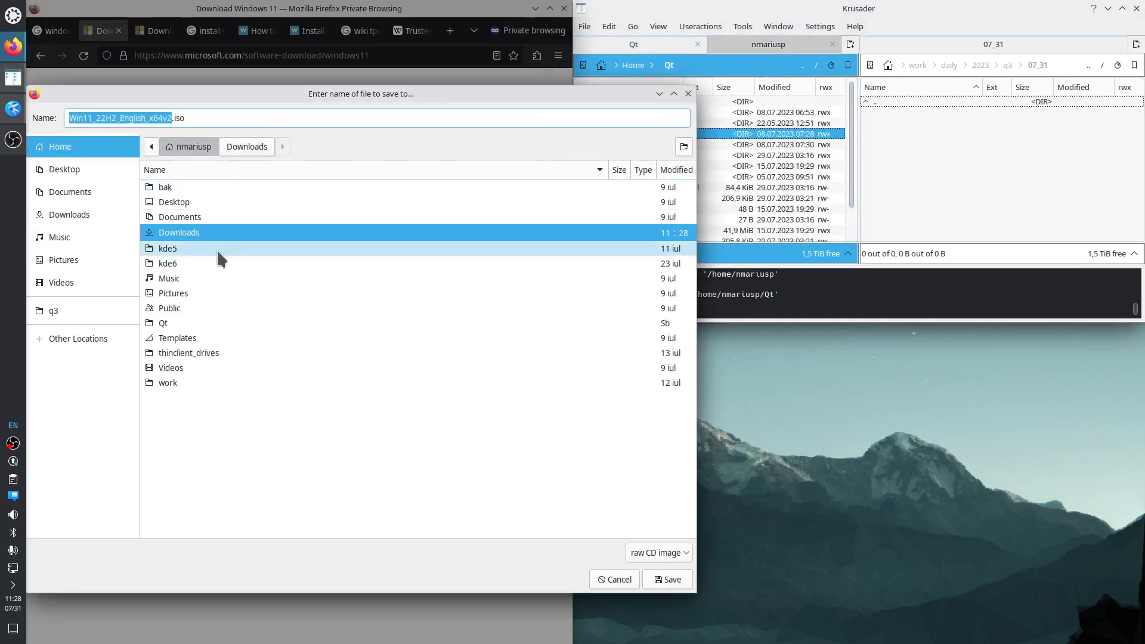
double_click(187, 381)
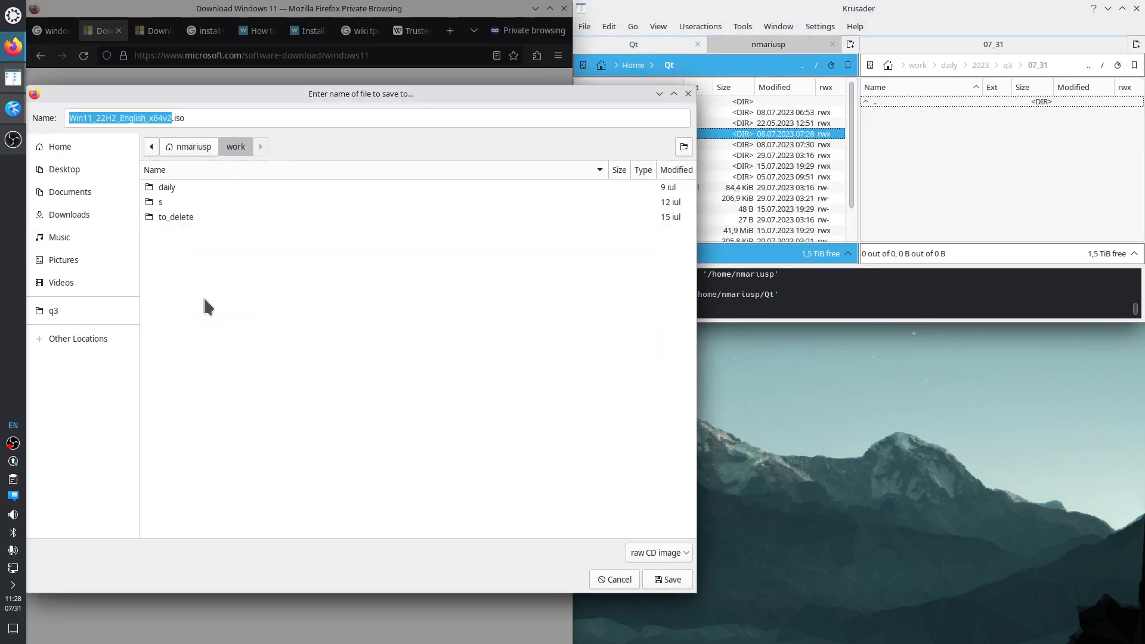
double_click(186, 216)
double_click(173, 187)
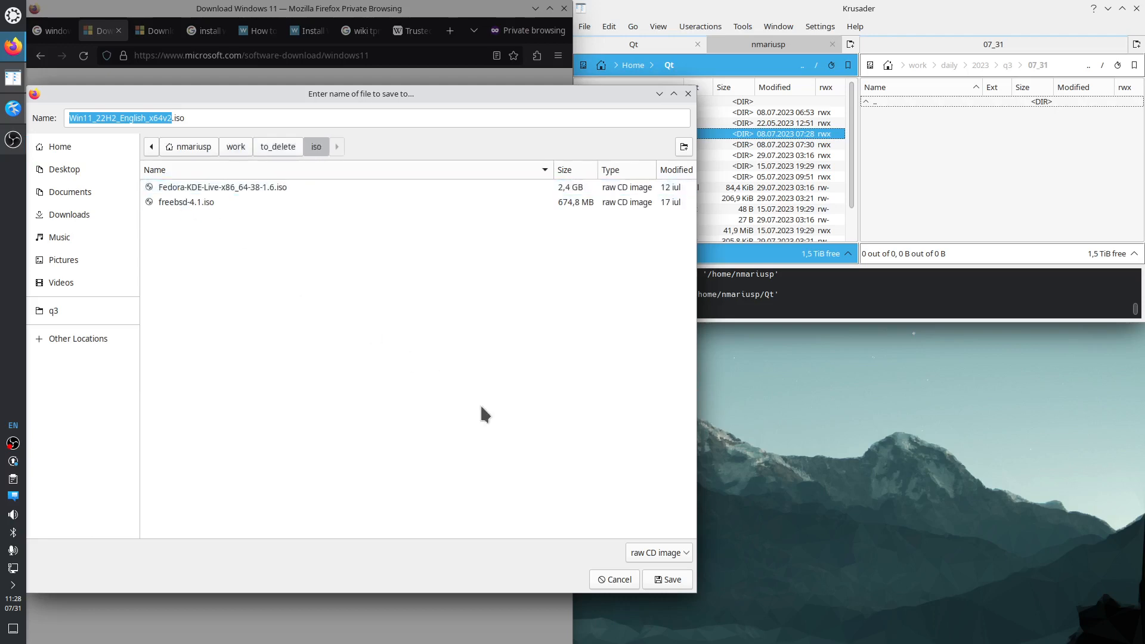
click(669, 581)
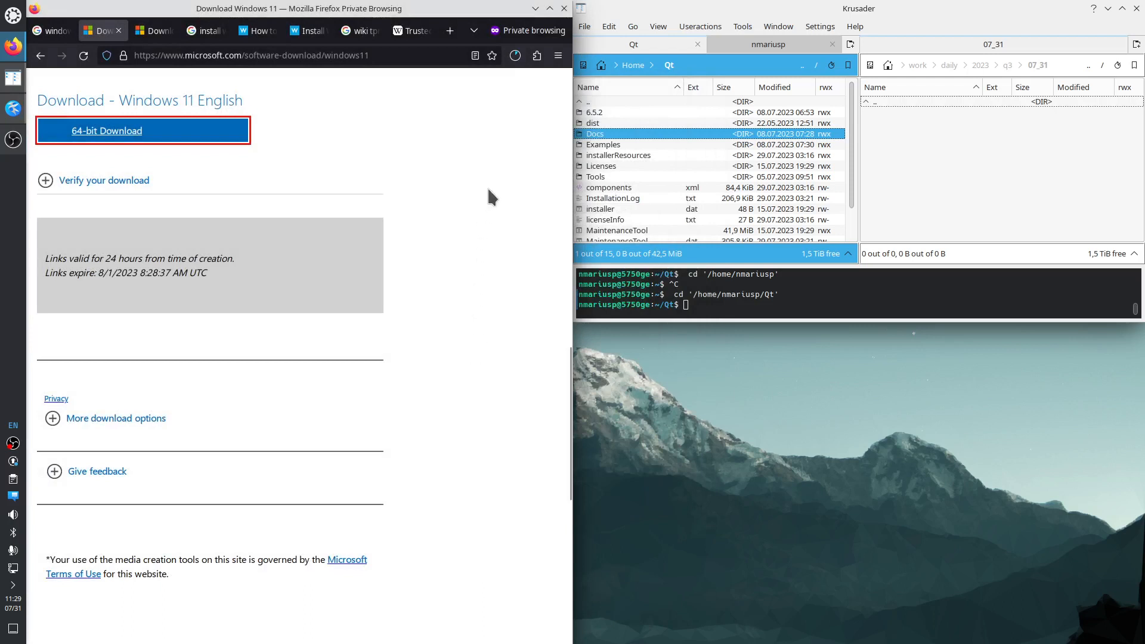
click(516, 54)
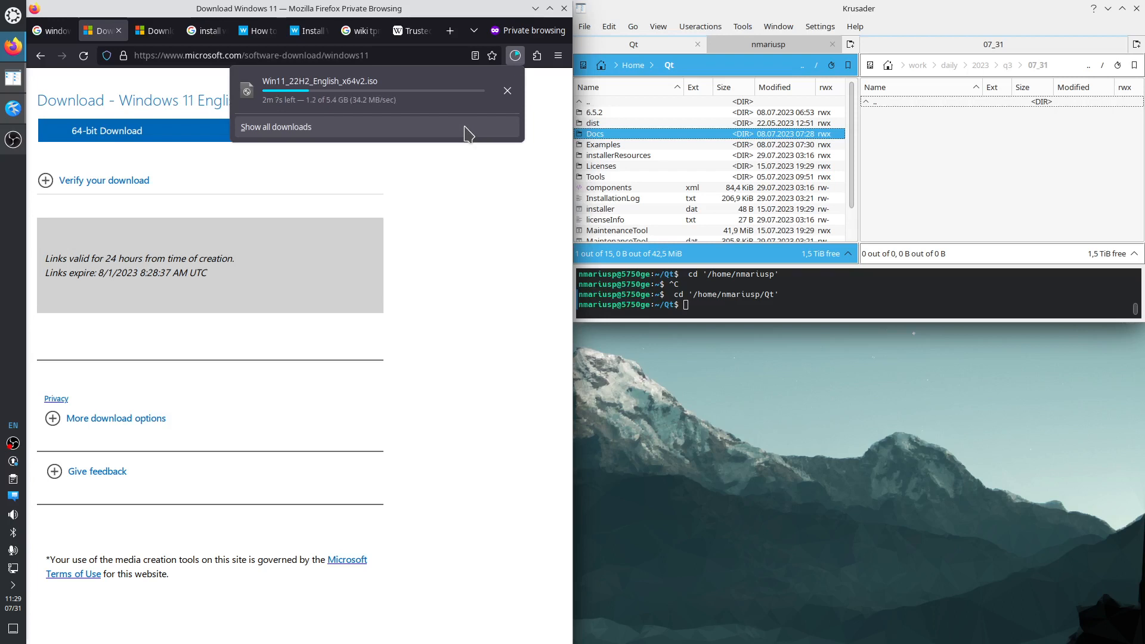
click(503, 202)
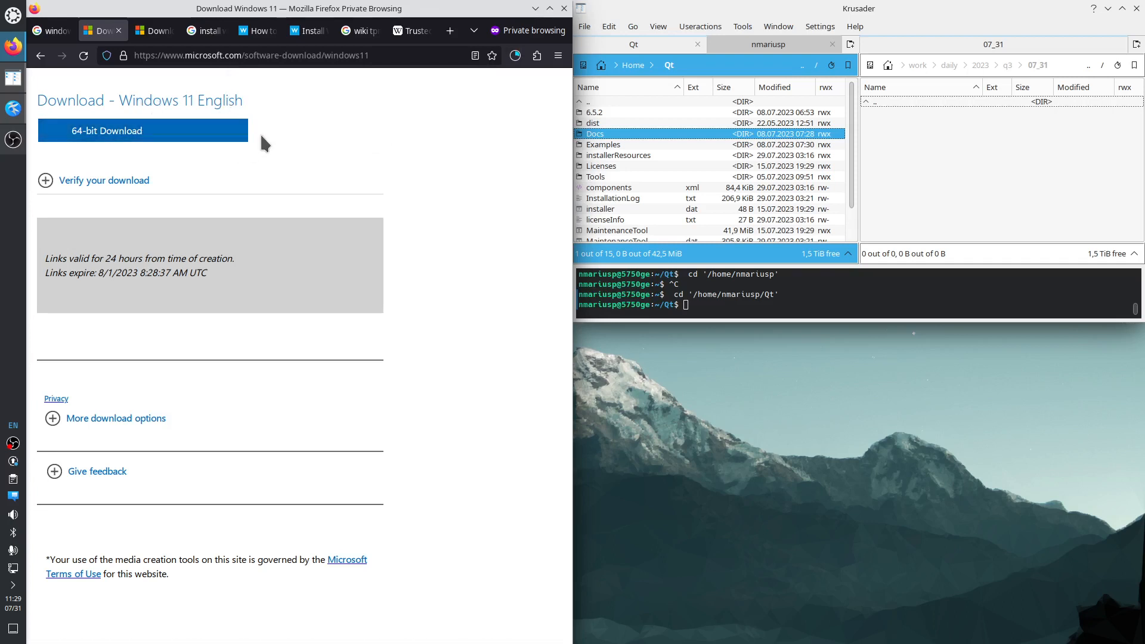
- Revisit Wikipedia's Trusted Platform Module article and the Windows Report guide's instructions for creating LabConfig and its bypass values
click(308, 31)
click(264, 37)
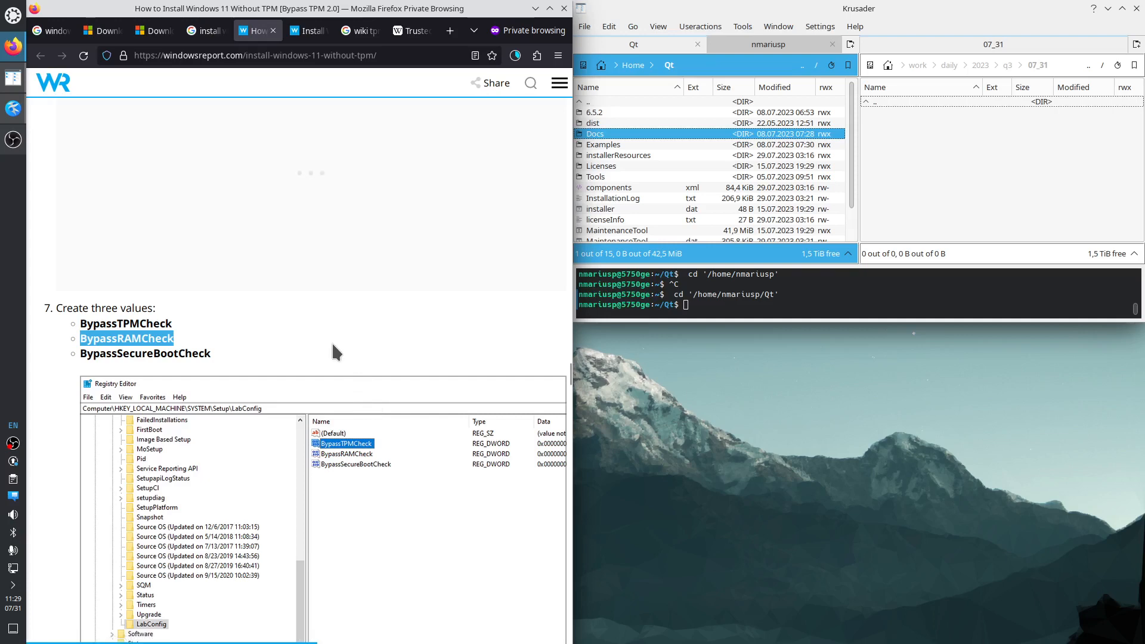
click(414, 31)
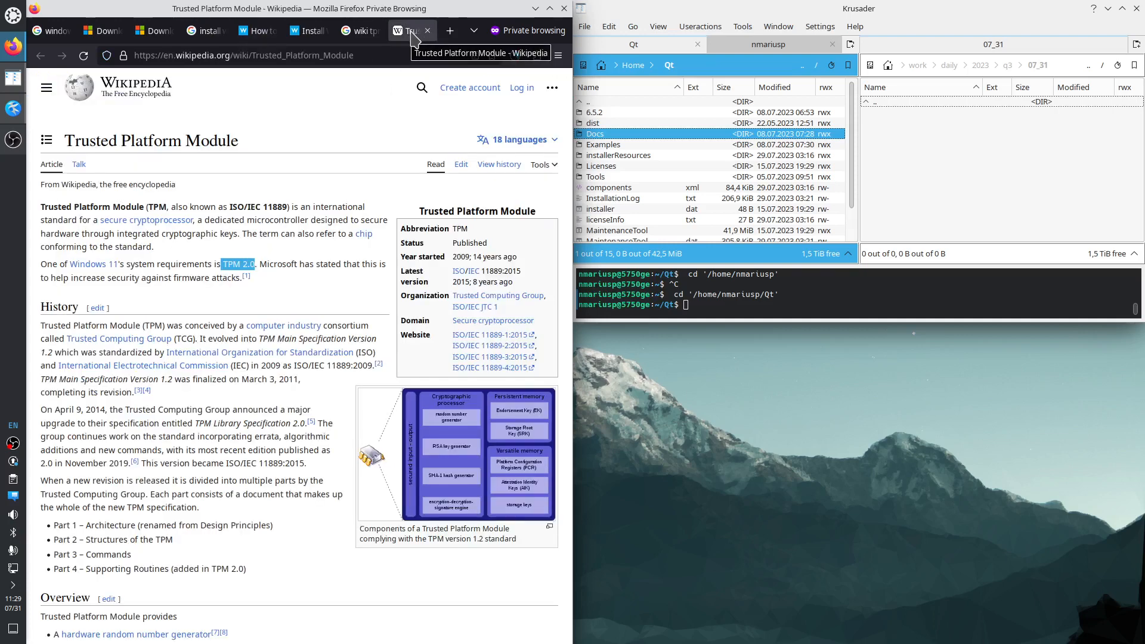
click(262, 34)
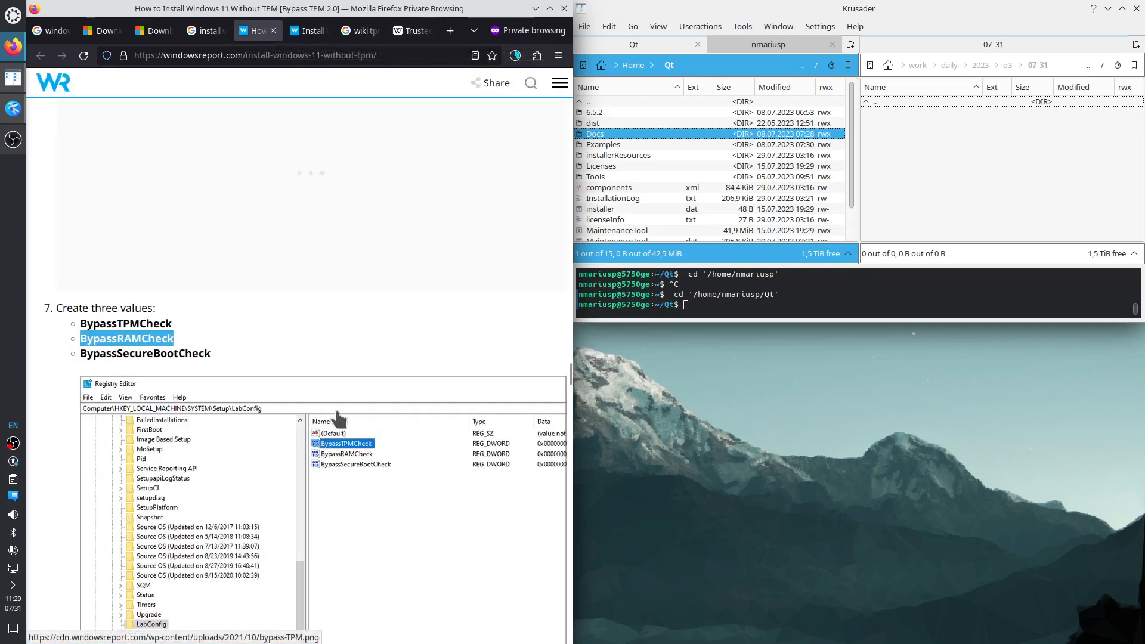
double_click(152, 323)
scroll(299, 354, up, 10)
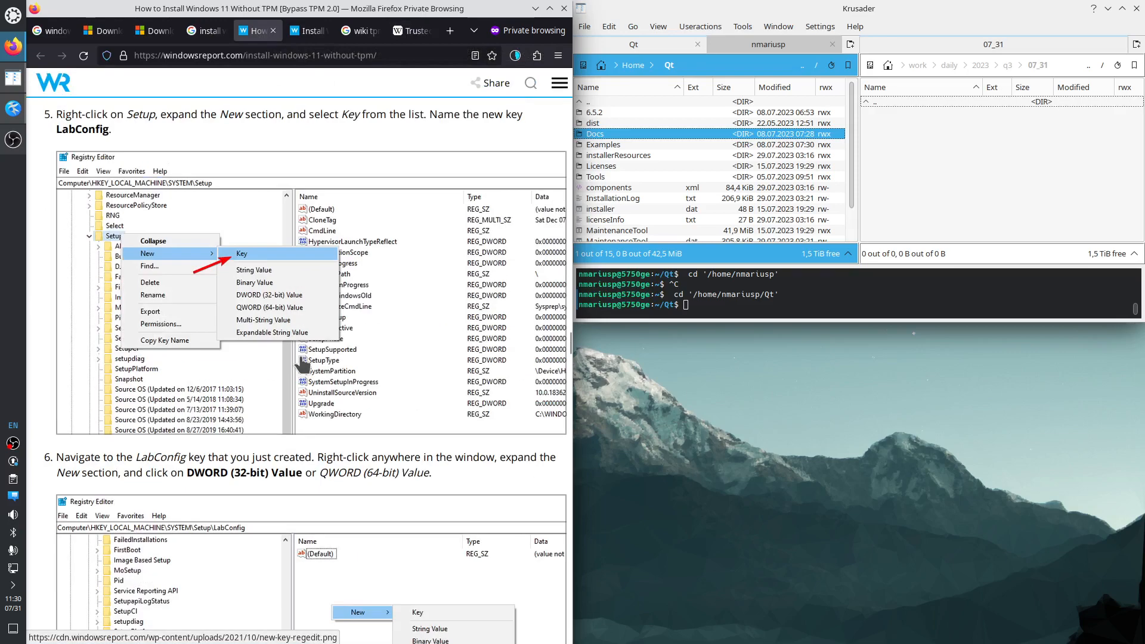
- Review the Windows Report TPM guide, switch to its Legacy BIOS guide, and highlight the Rufus 3.16 note about skipping TPM and Secure Boot checks
scroll(299, 354, up, 20)
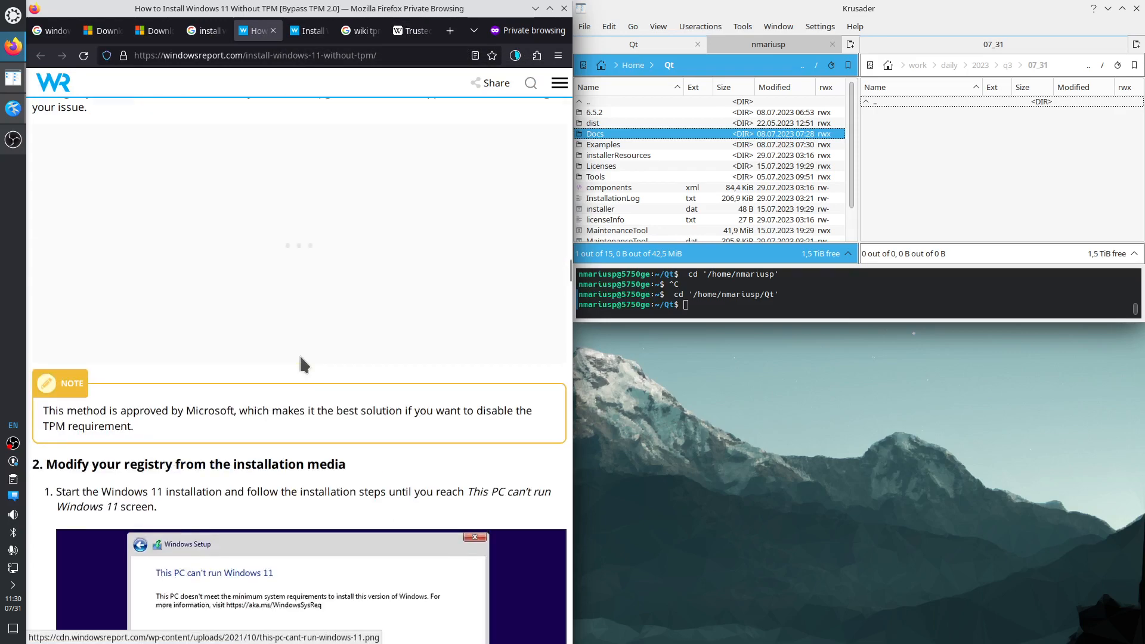
scroll(299, 354, up, 20)
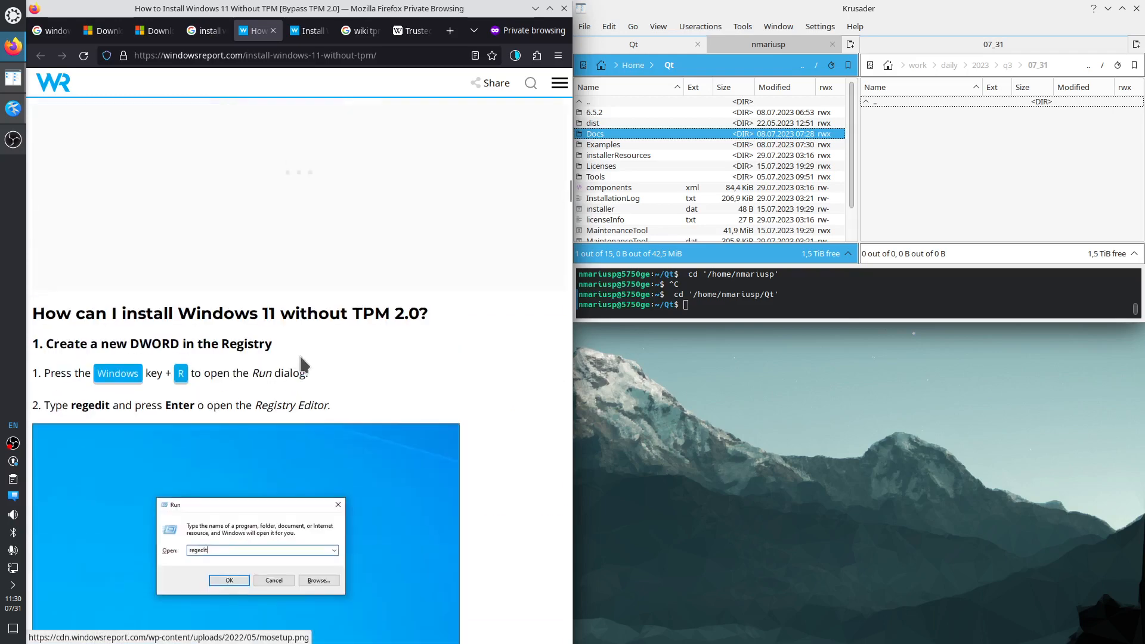
click(307, 30)
scroll(383, 324, up, 10)
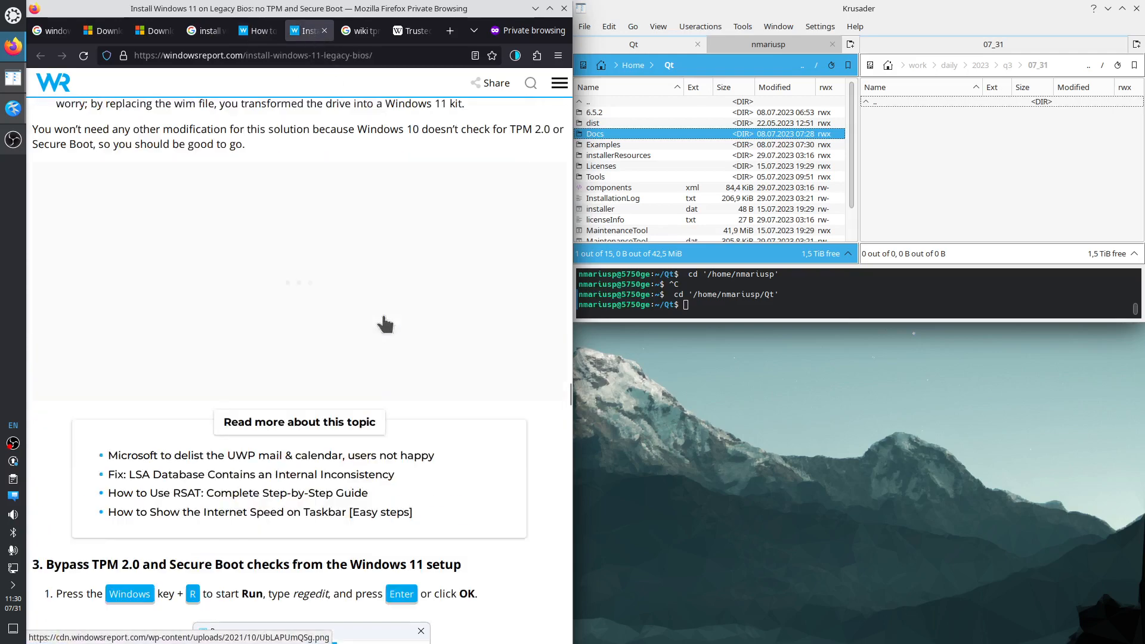
scroll(384, 319, up, 12)
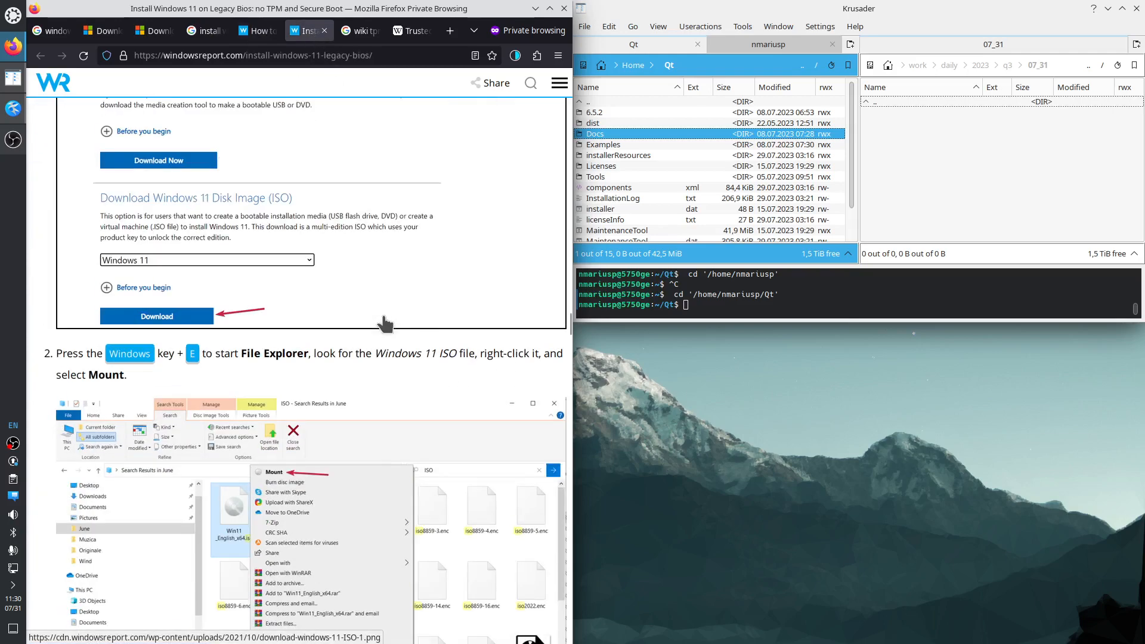
scroll(384, 325, up, 15)
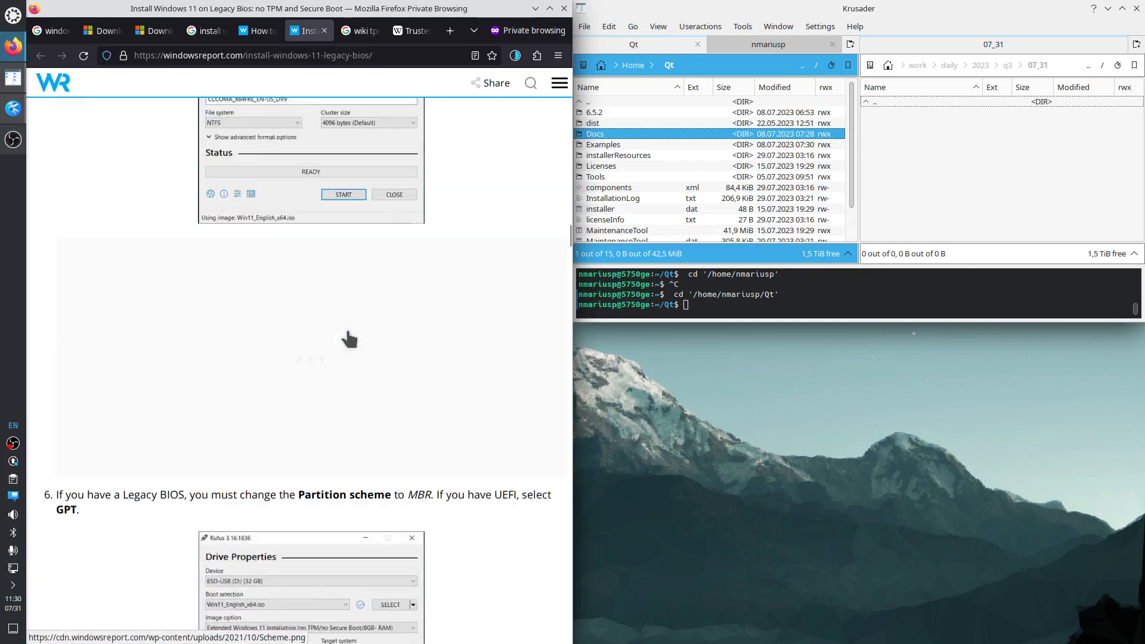
scroll(349, 338, up, 10)
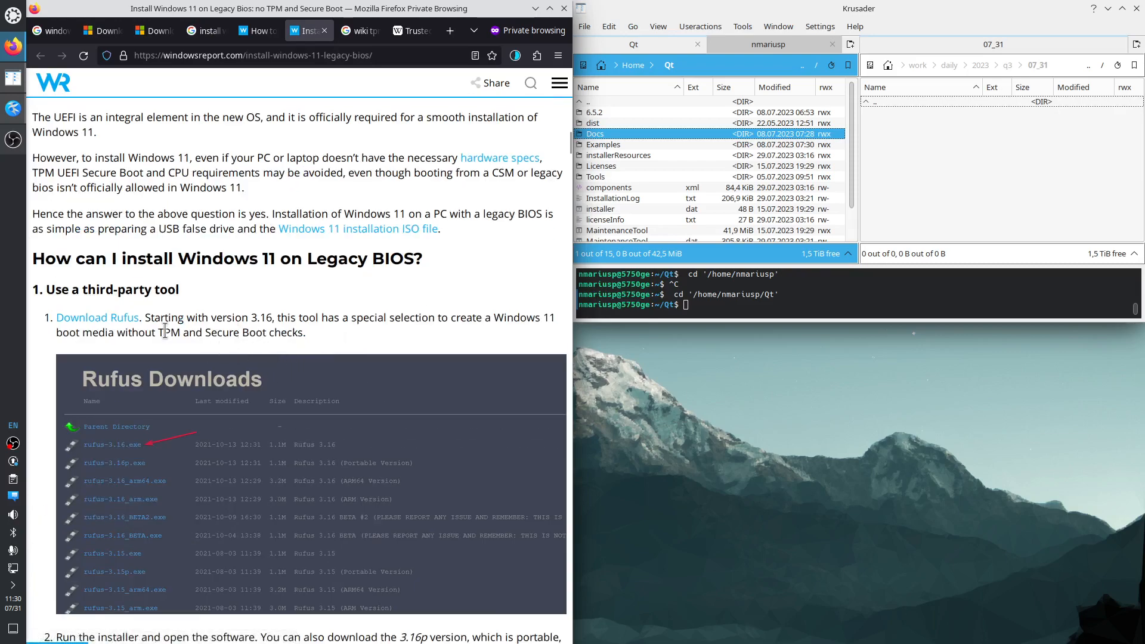
drag(148, 316, 292, 334)
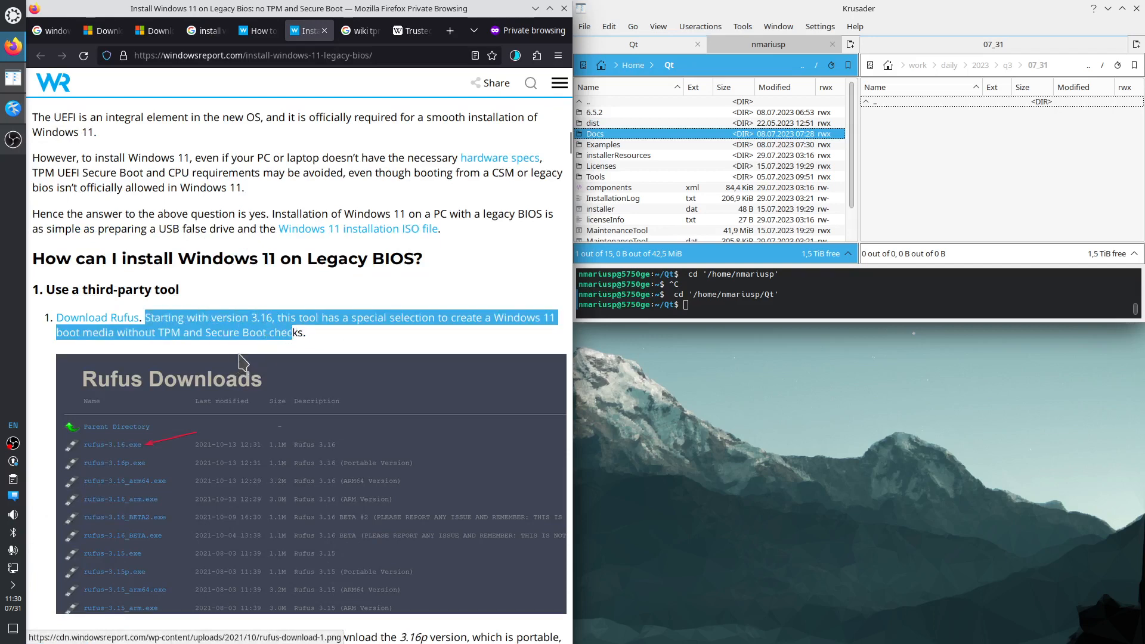
- Read the guide's Rufus instructions on running the tool, connecting the USB drive and selecting the Windows 11 ISO
scroll(241, 364, down, 4)
scroll(241, 361, down, 1)
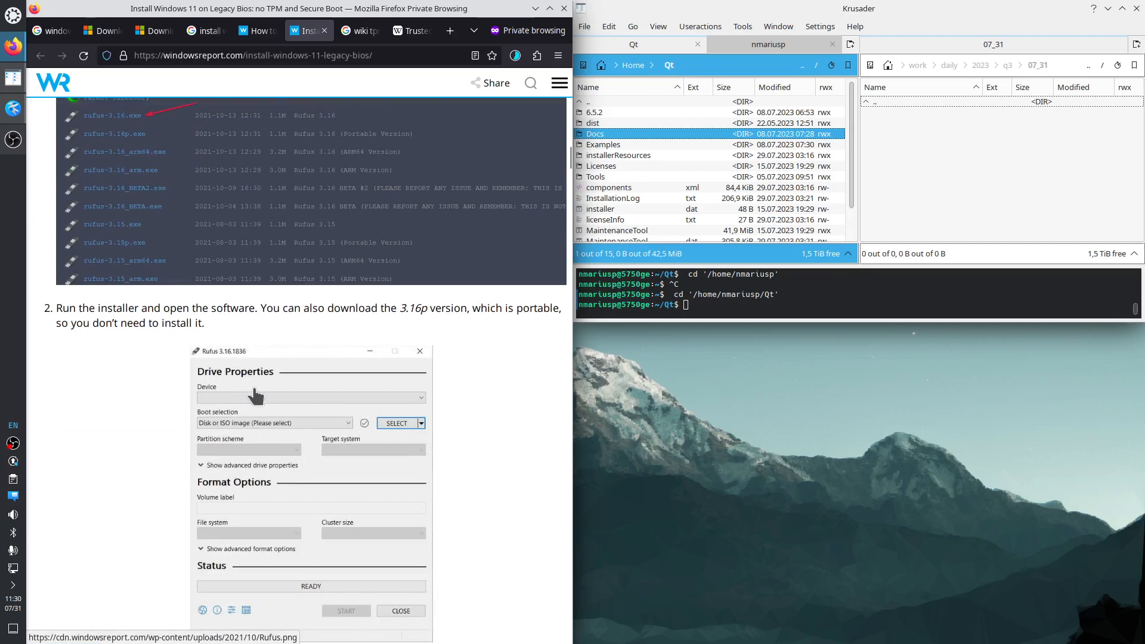
scroll(162, 337, down, 2)
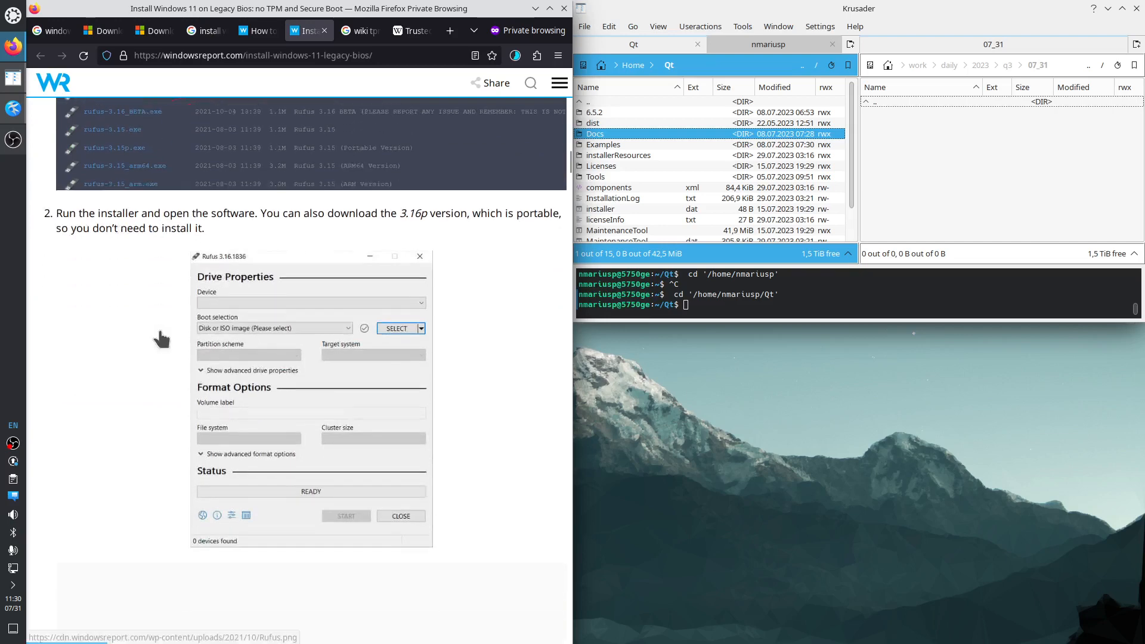
scroll(161, 339, down, 4)
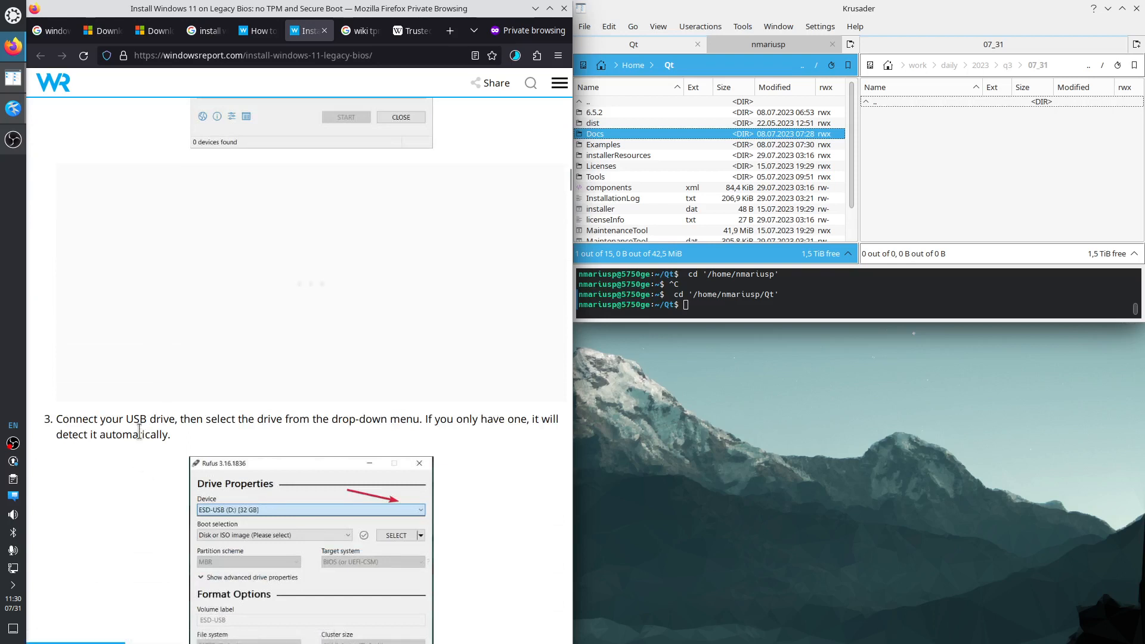
scroll(119, 444, down, 1)
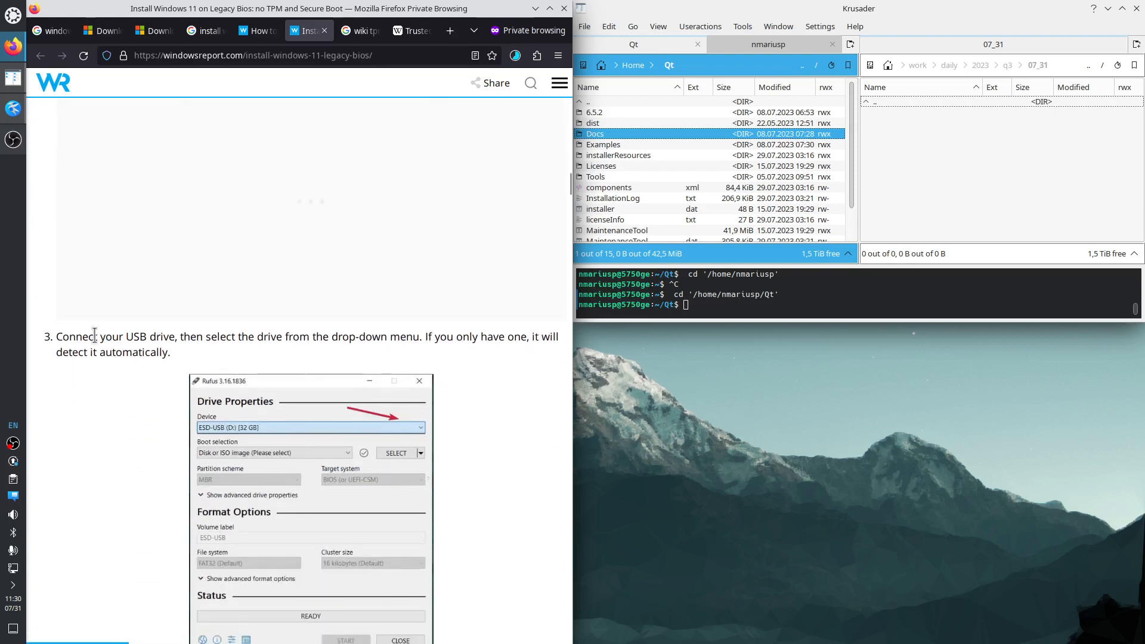
drag(76, 335, 165, 353)
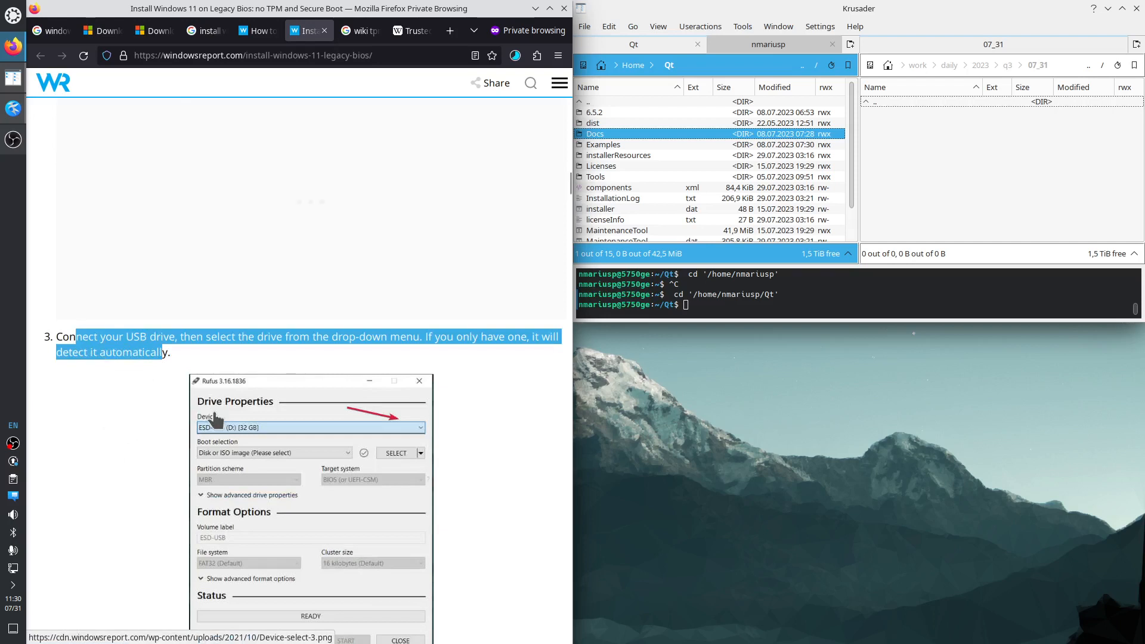
scroll(190, 465, down, 3)
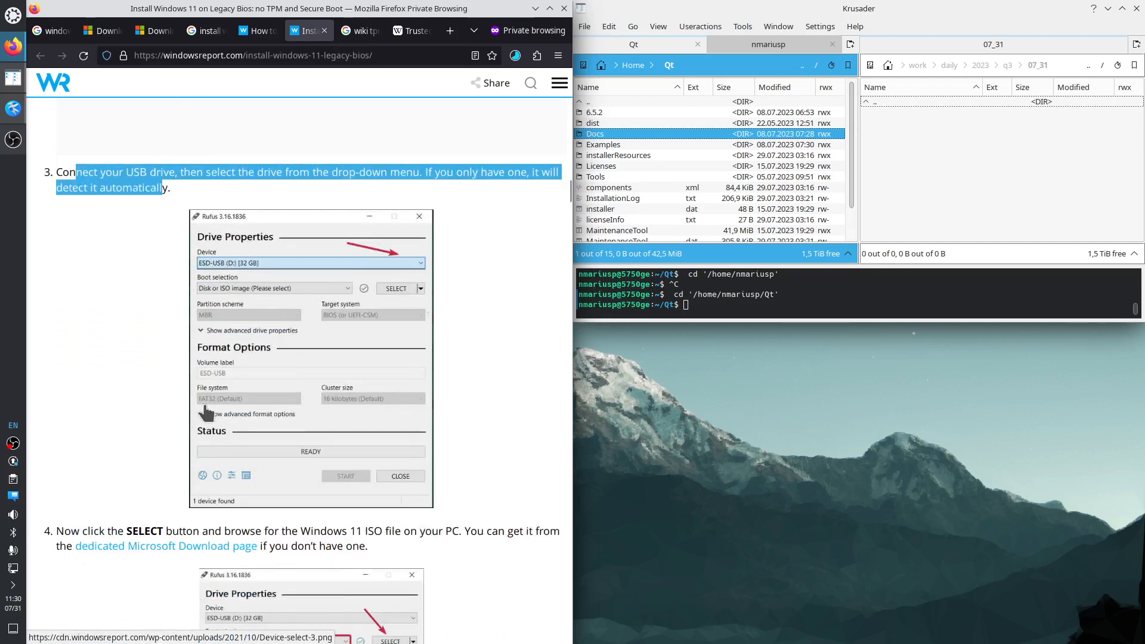
scroll(203, 409, down, 1)
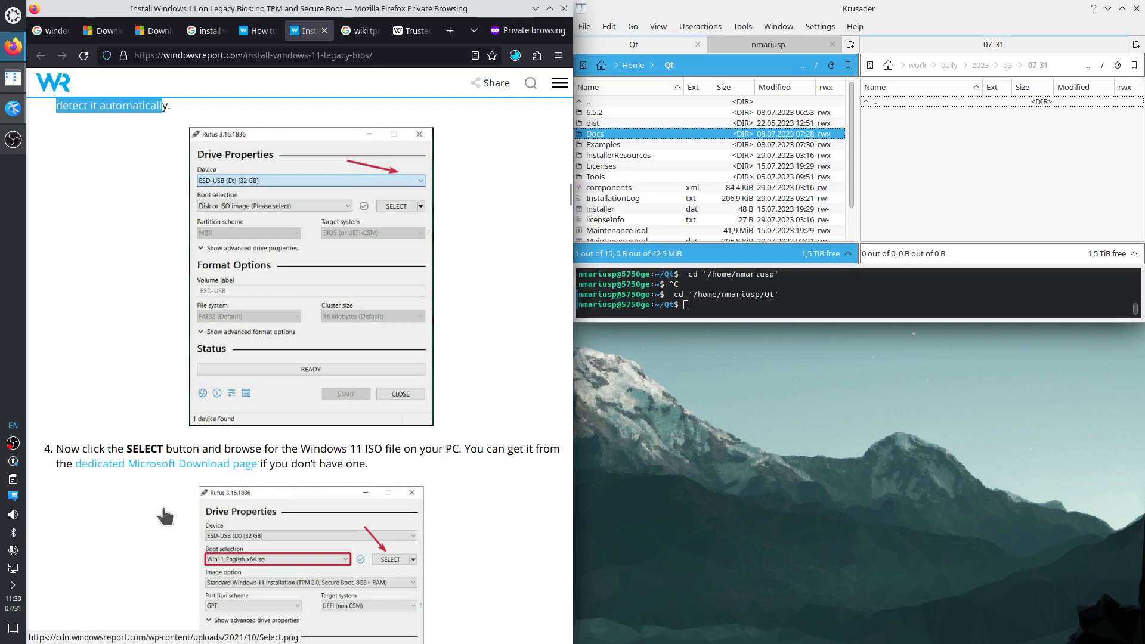
- Examine the guide's Image option step and highlight "Extended Windows Installation (no TPM/no Secure Boot)"
scroll(158, 489, down, 4)
scroll(166, 516, down, 5)
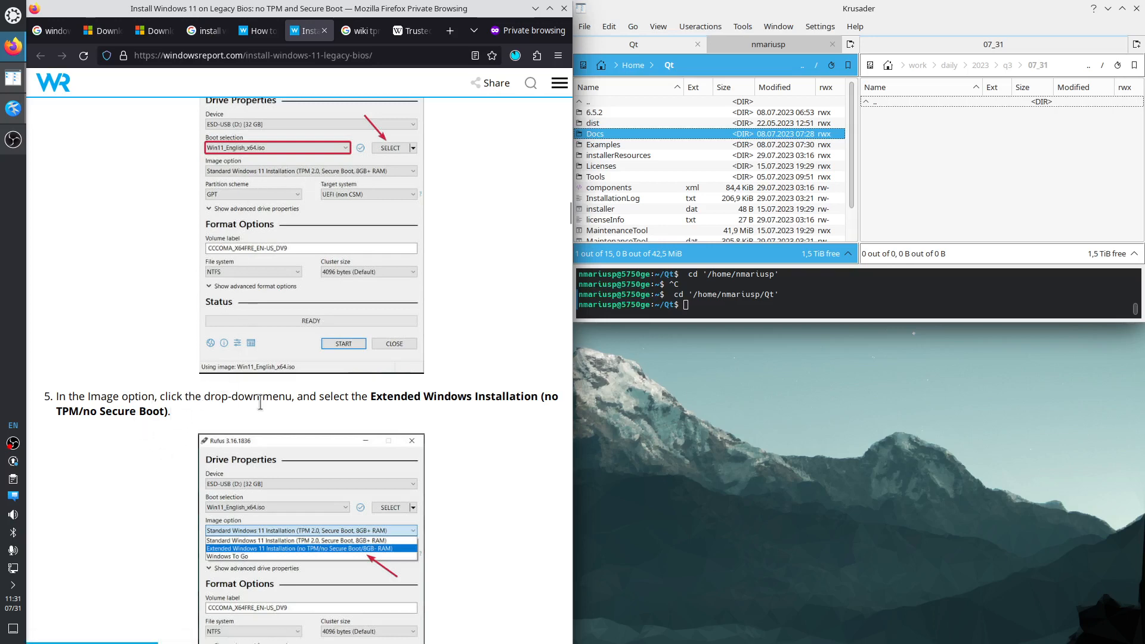
drag(370, 397, 324, 405)
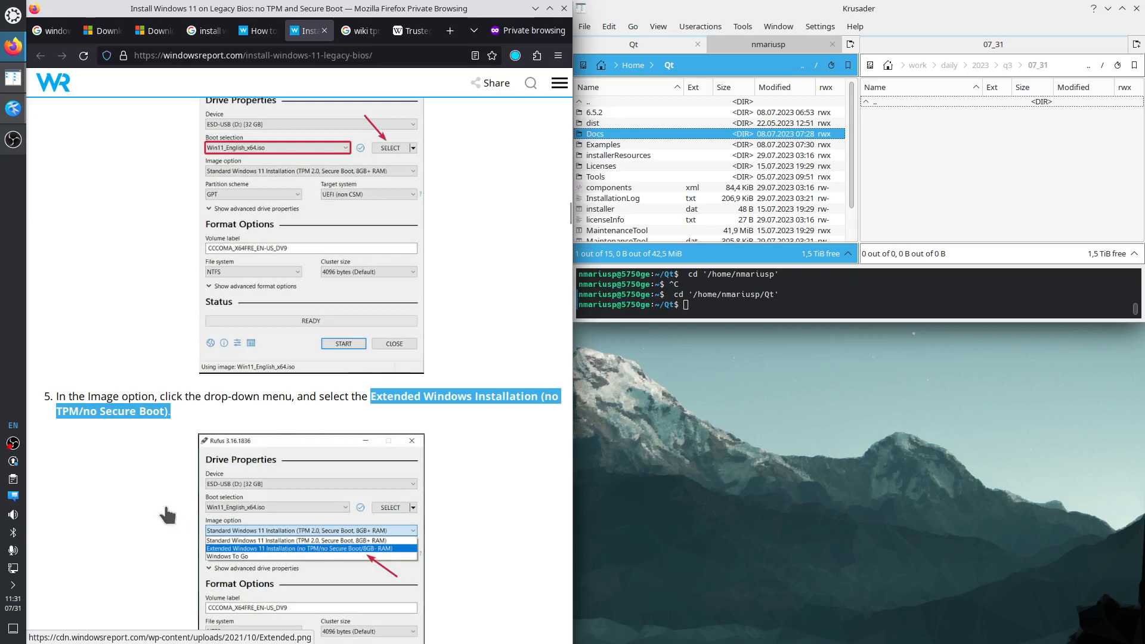
scroll(168, 510, down, 3)
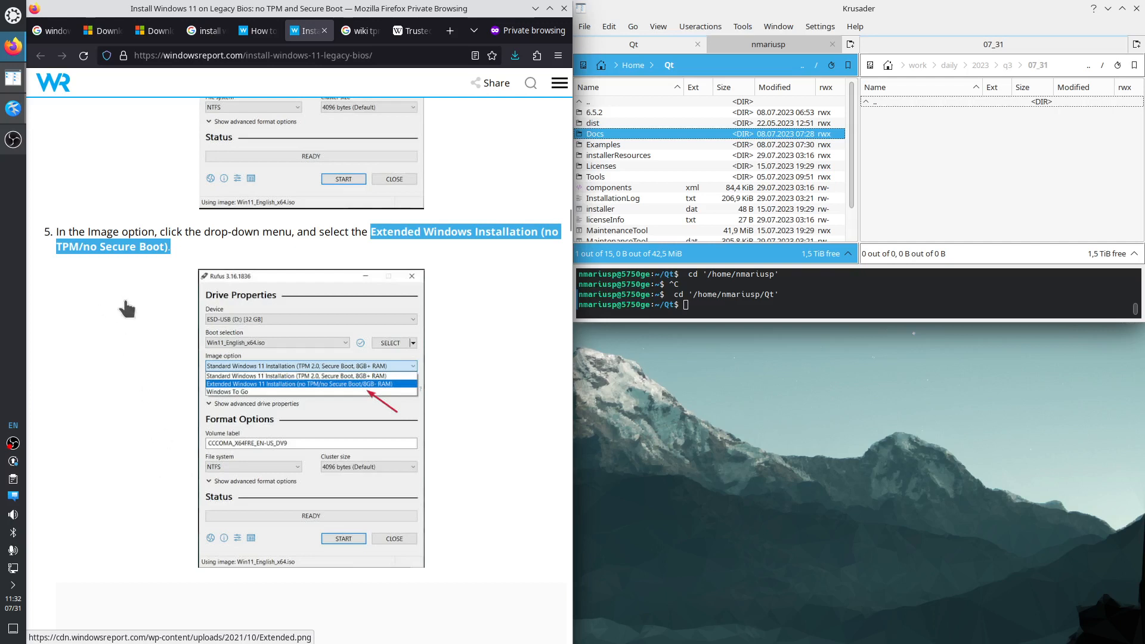
- Switch to the Kate notes, review all the registry bypass lines, and highlight the BypassTPMCheck name
click(13, 107)
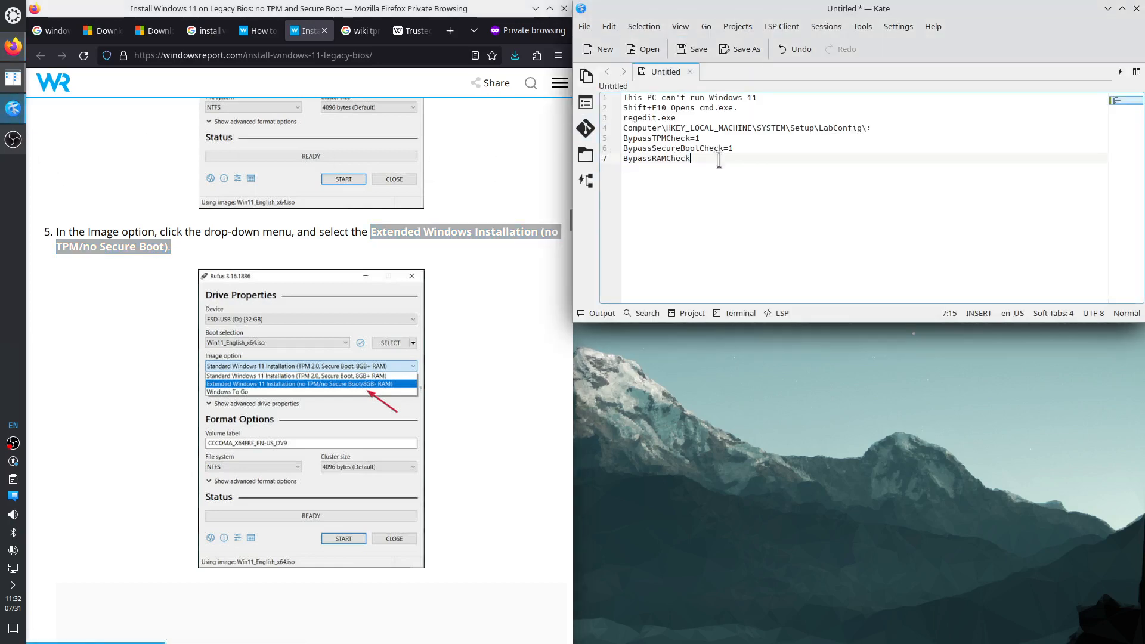
key(ctrl+a)
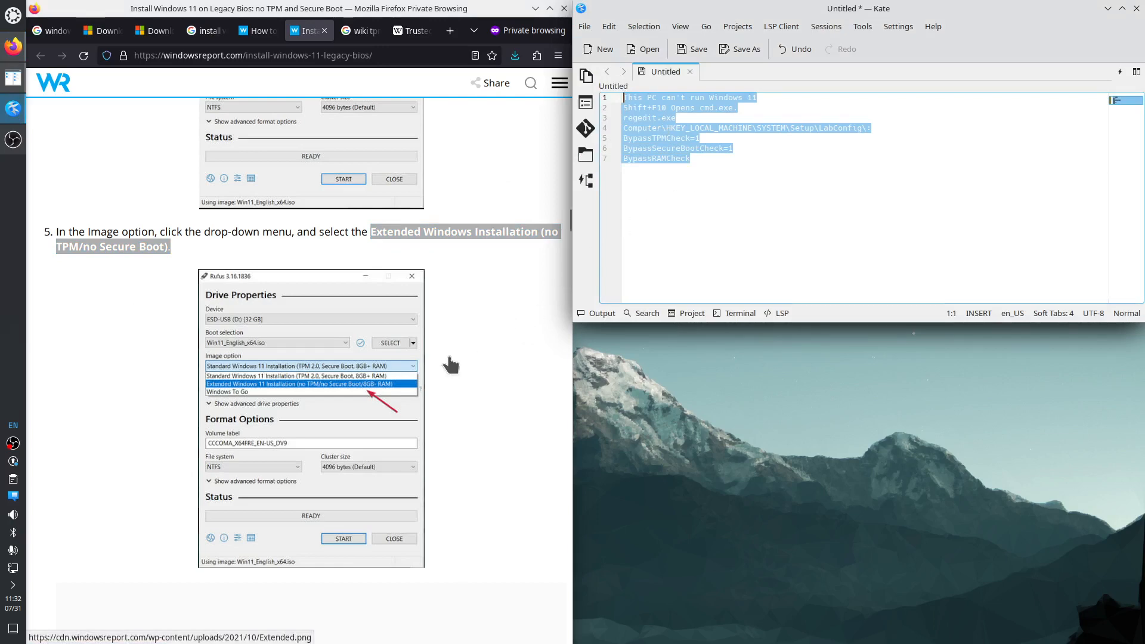
scroll(468, 356, down, 4)
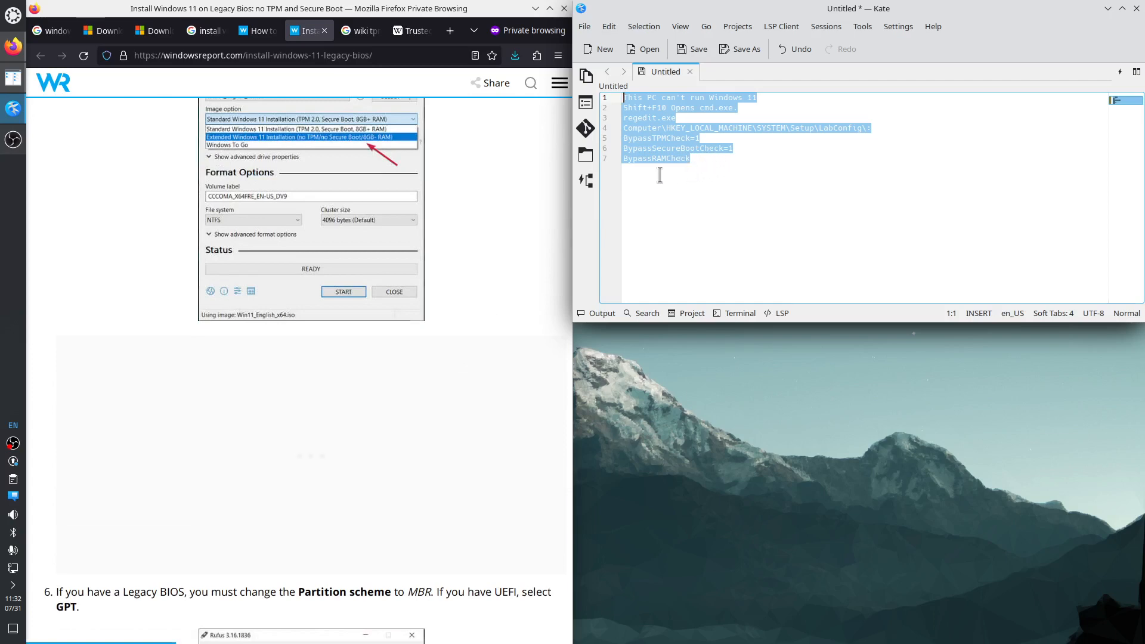
click(699, 169)
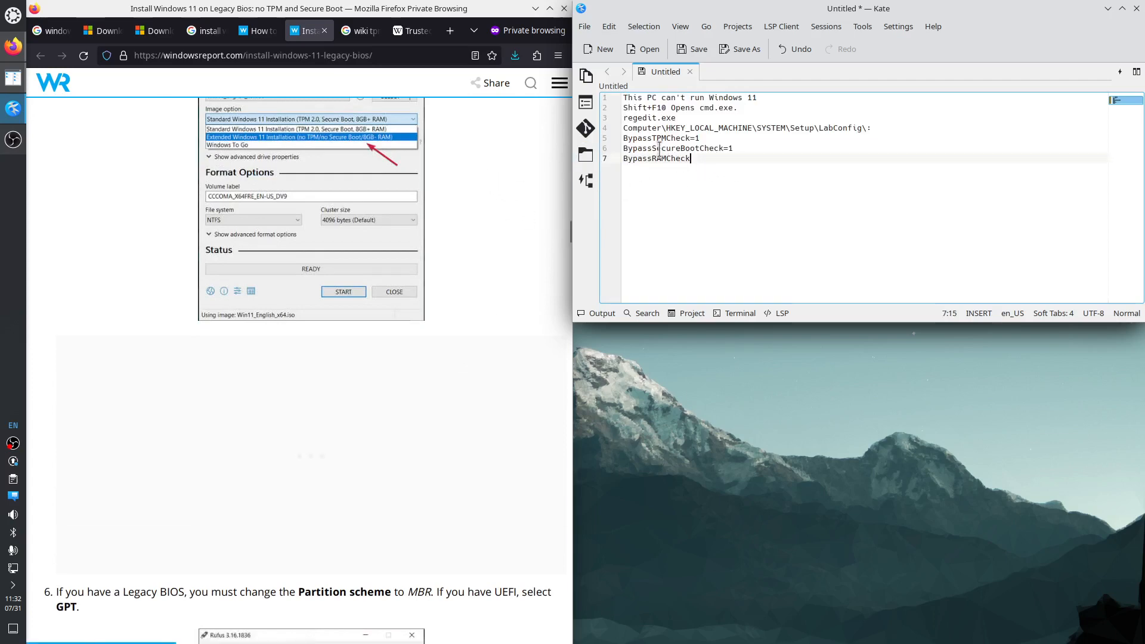
drag(623, 137, 690, 137)
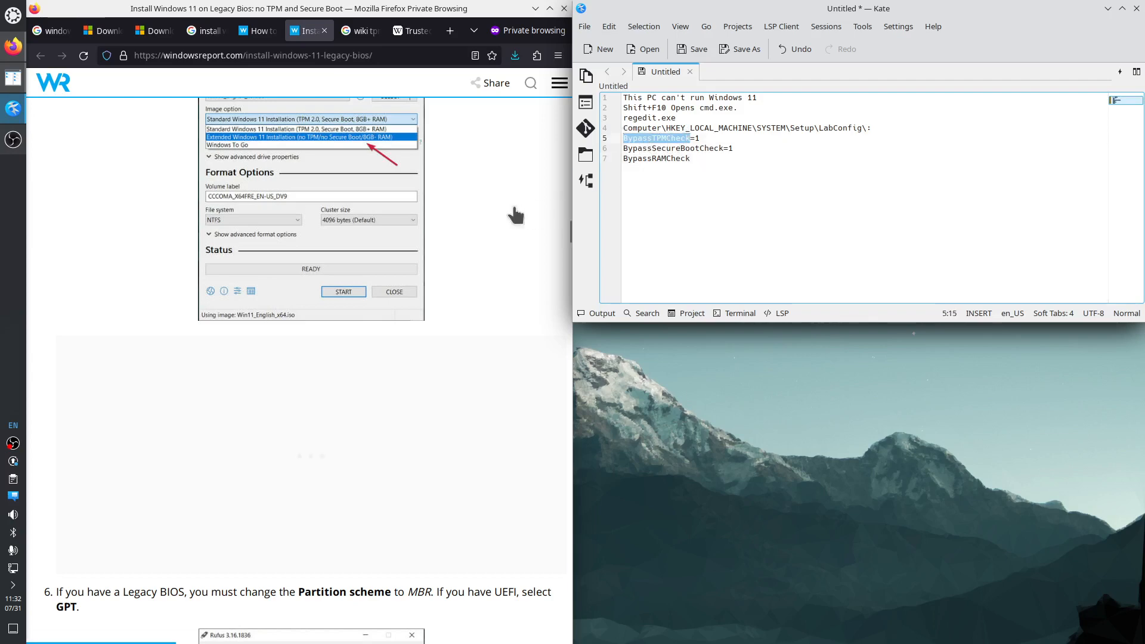
- Read the guide's partition scheme, format option and bootable USB steps, and highlight the full Kate notes for comparison
scroll(490, 200, down, 5)
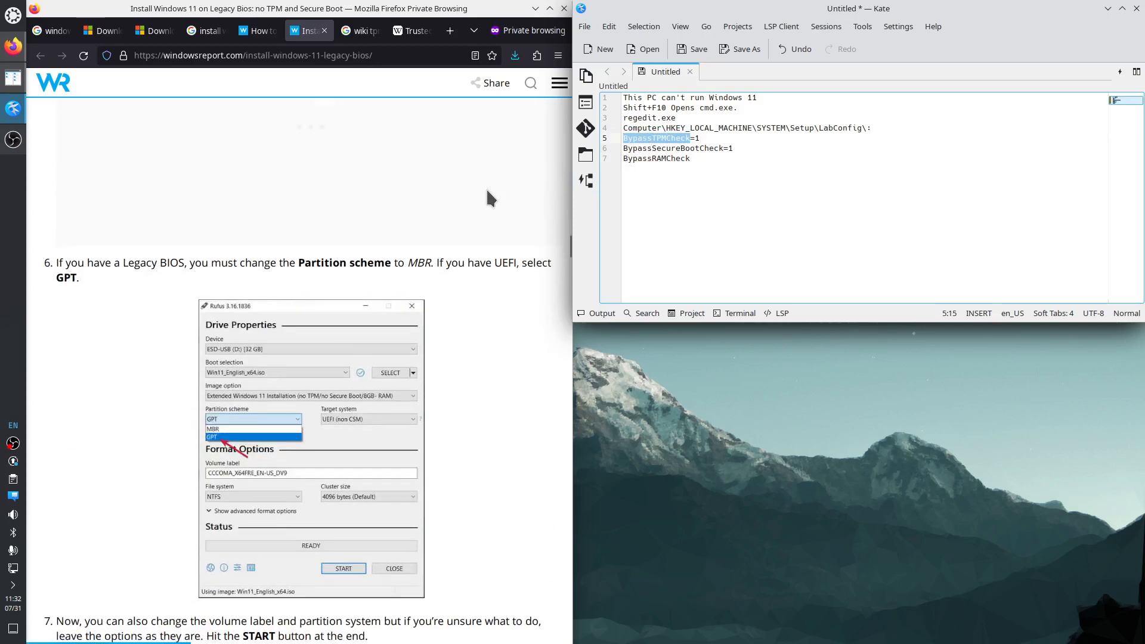
scroll(491, 200, down, 1)
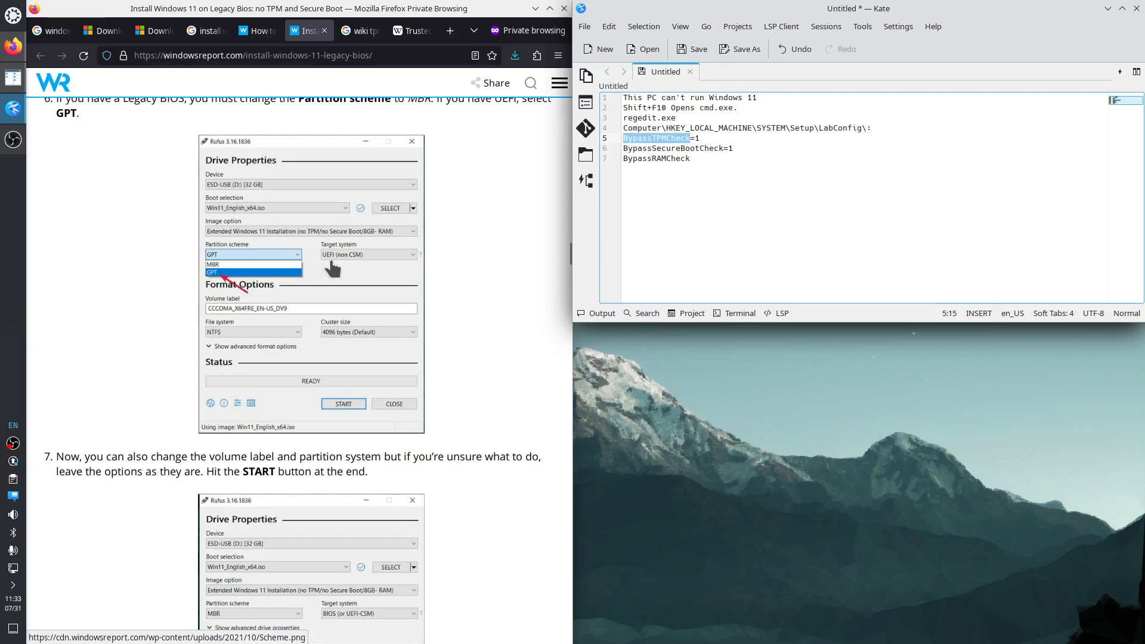
scroll(332, 270, down, 3)
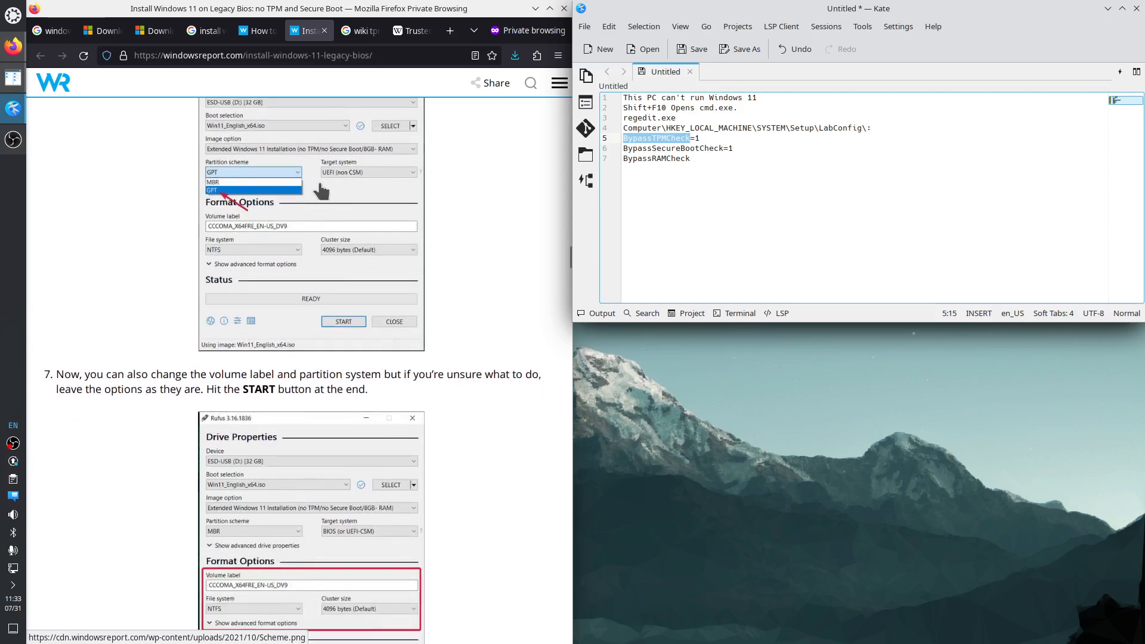
click(710, 160)
drag(710, 160, 622, 97)
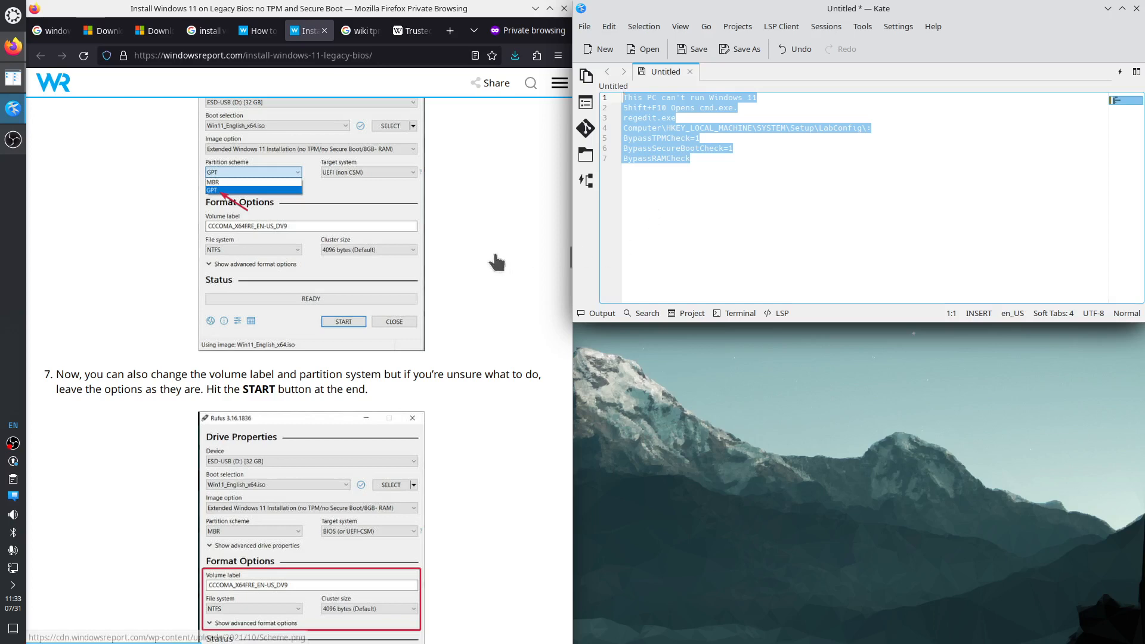
scroll(489, 260, down, 4)
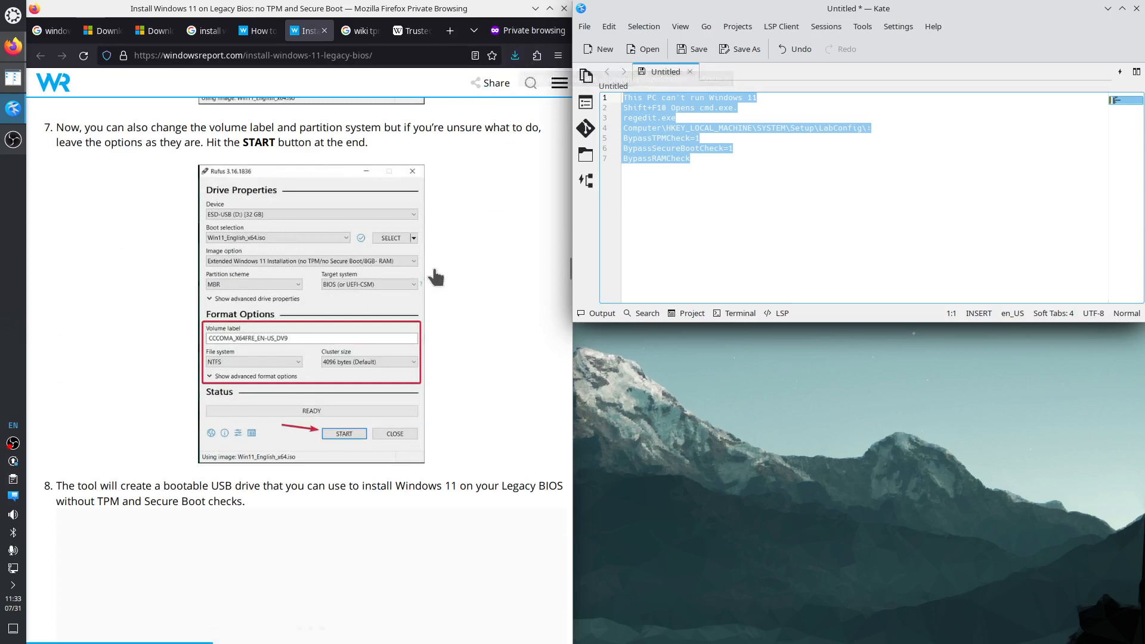
- Open Virtual Machine Manager and begin a new virtual machine installed from local media (ISO image or CDROM)
click(17, 19)
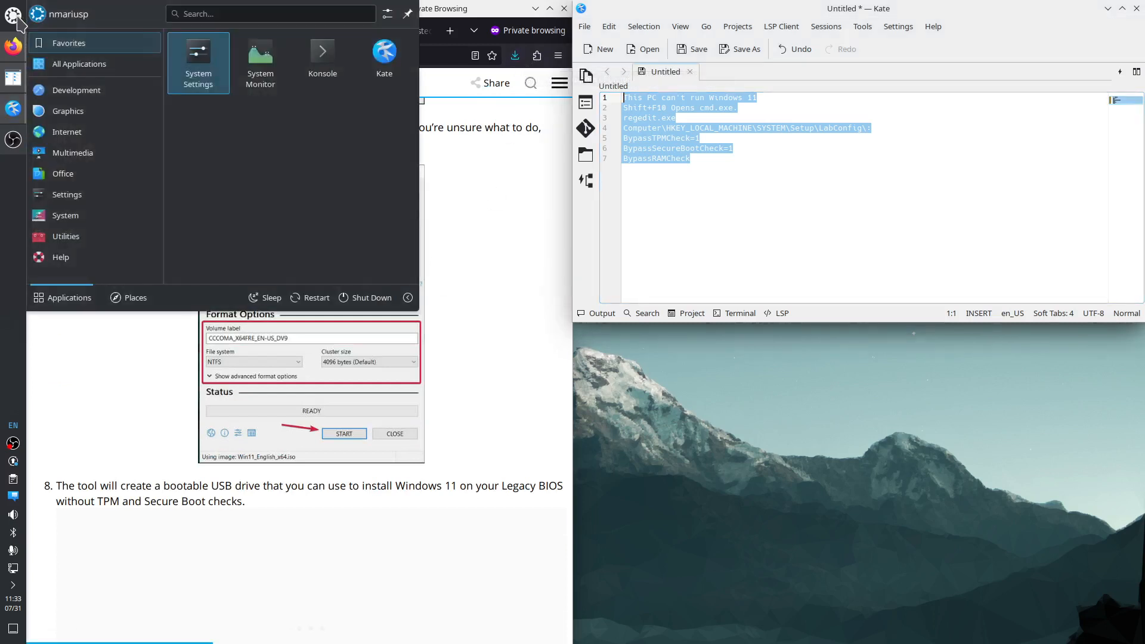
text(virt)
key(Return)
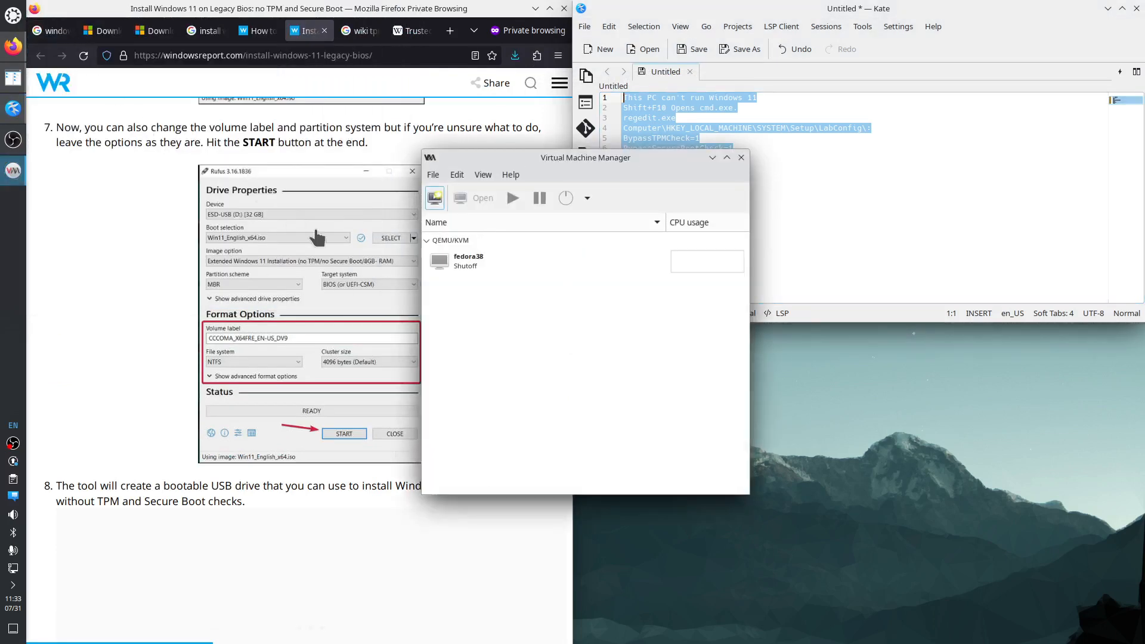
click(434, 199)
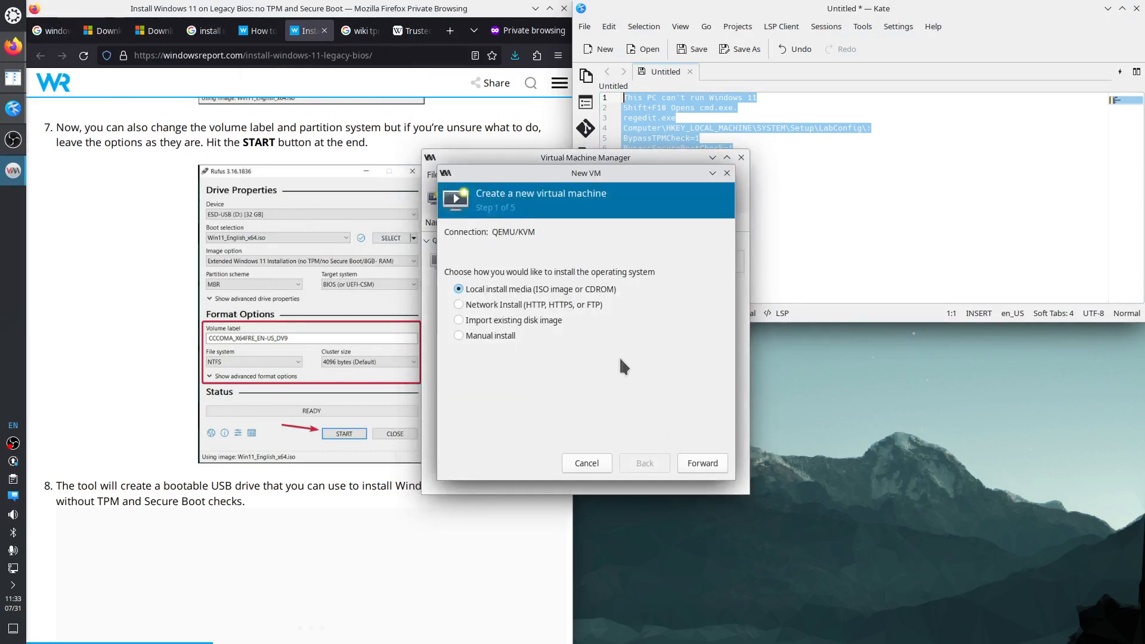
click(697, 464)
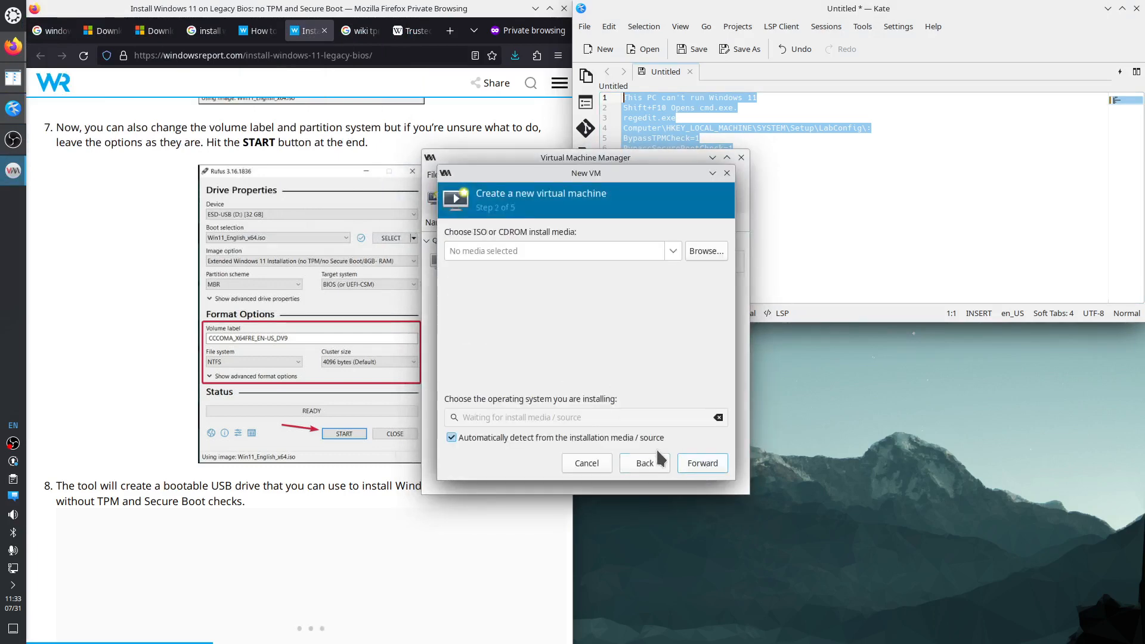
- Choose Win11_22H2_English_x64v2.iso from the work/to_delete/iso storage pool as the virtual machine's install media
click(708, 248)
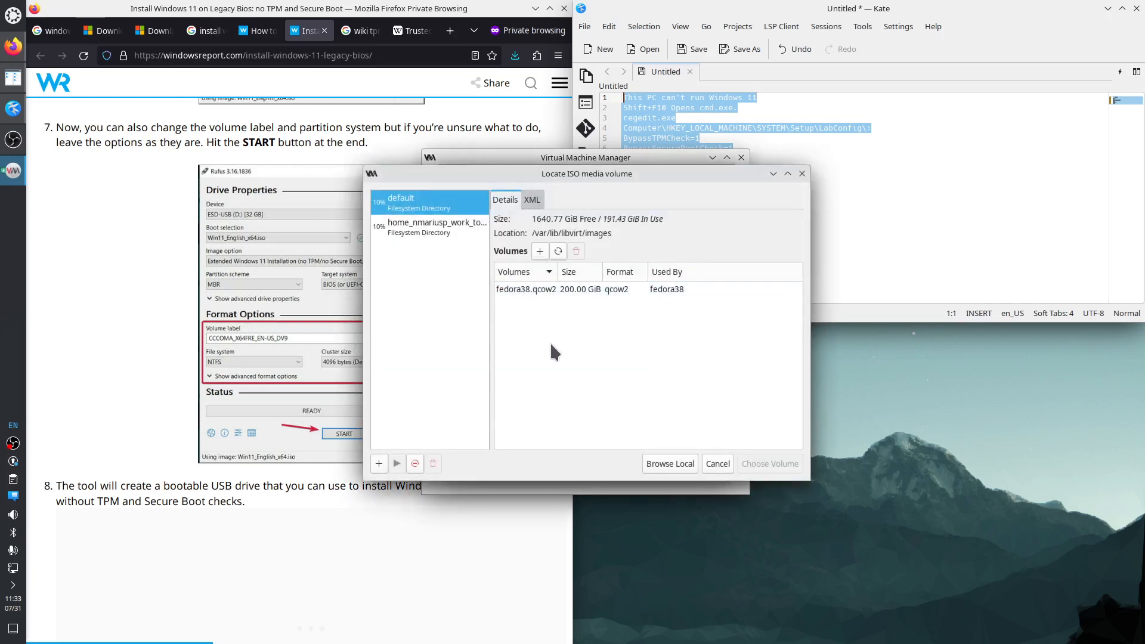
click(453, 230)
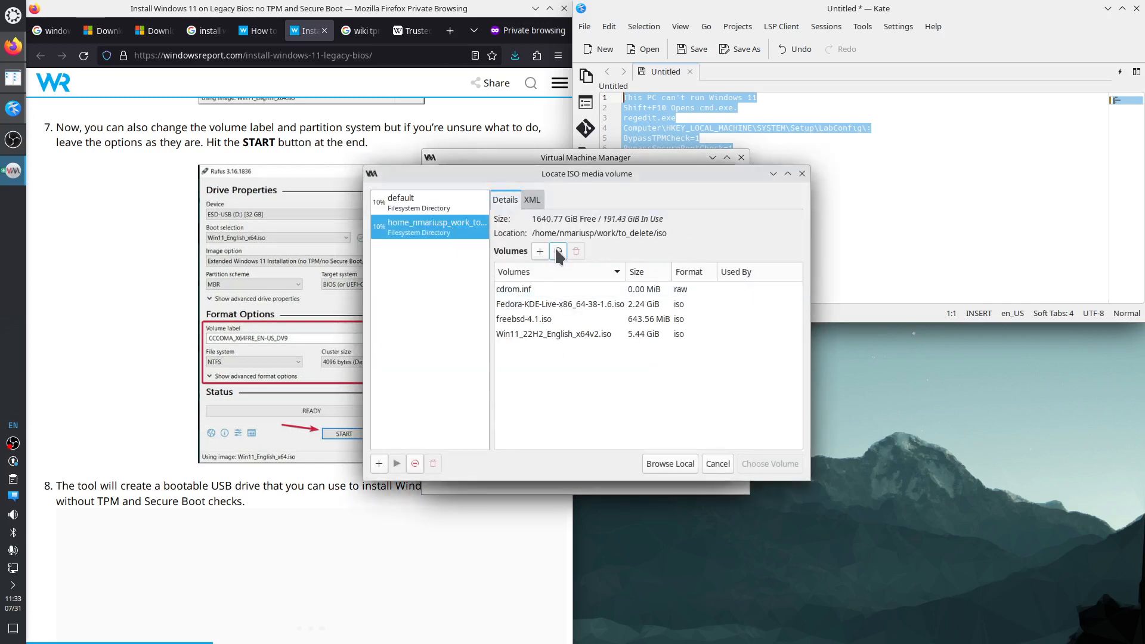
click(555, 334)
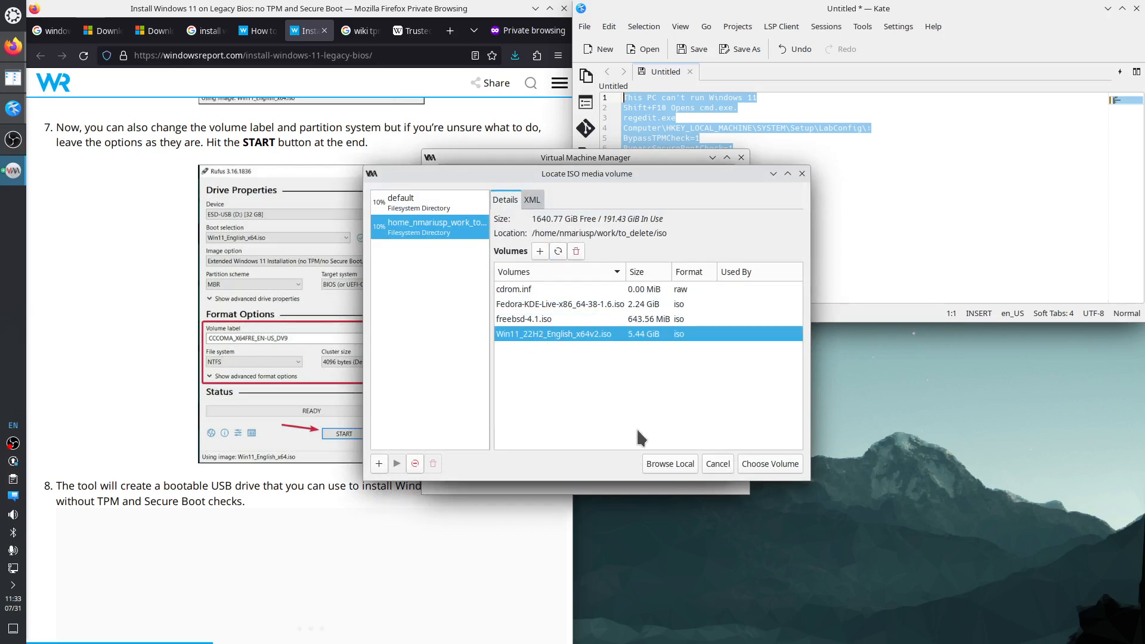
click(768, 465)
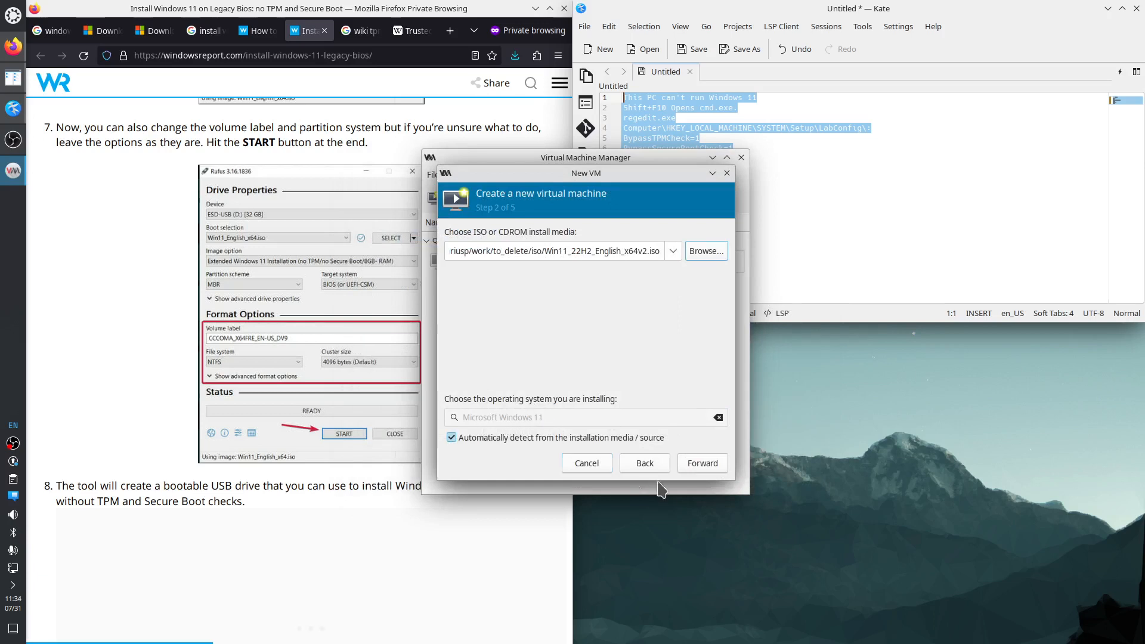
- Accept the install media and allocate 10 CPUs to the virtual machine, keeping its memory at 8192 MiB
click(701, 464)
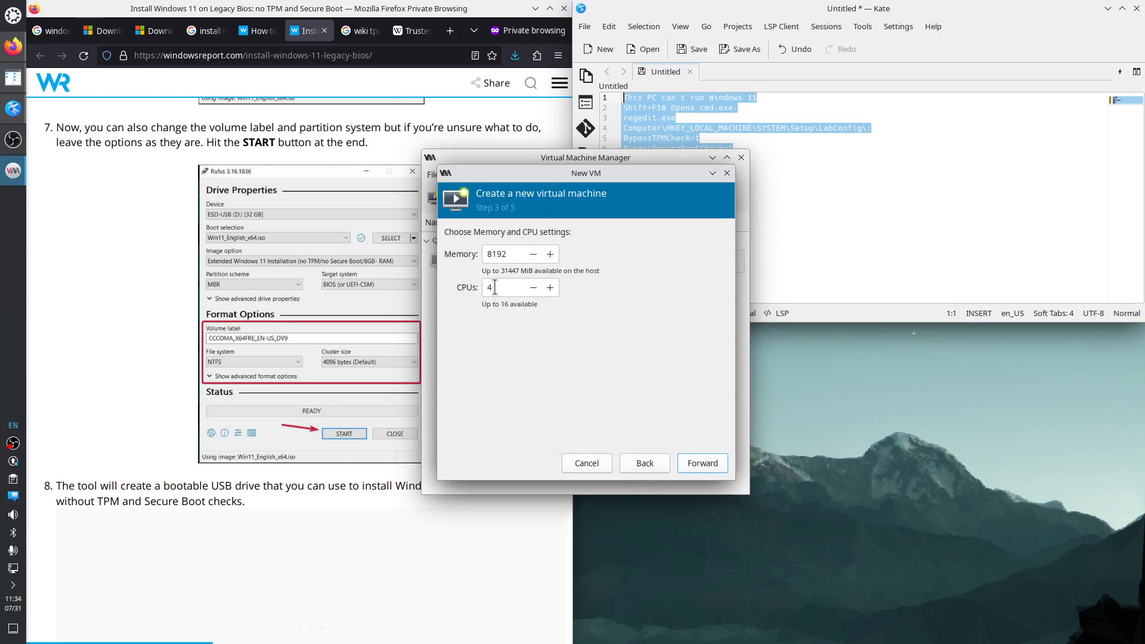
drag(492, 288, 486, 288)
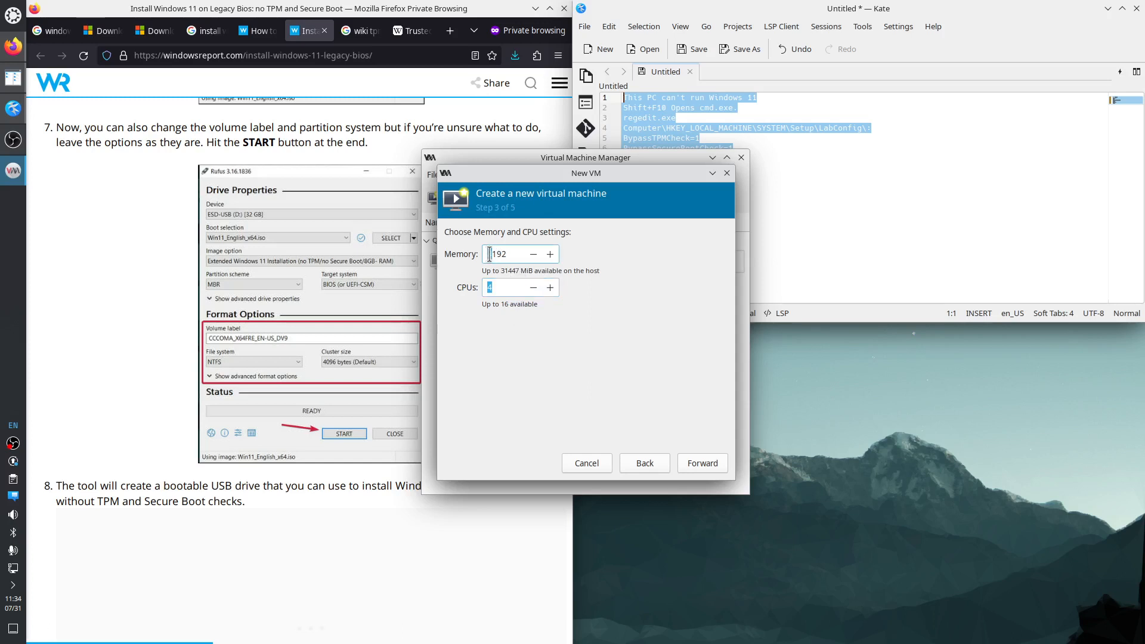
drag(488, 254, 499, 256)
drag(494, 288, 482, 288)
text(10)
click(703, 464)
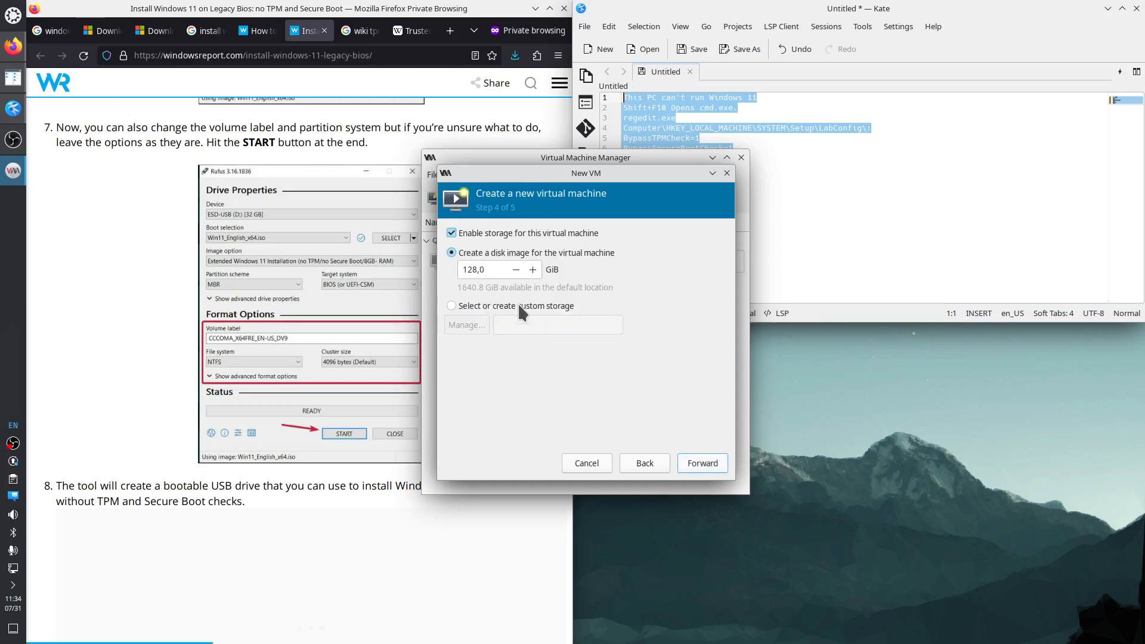
- Set the virtual machine's new disk image size to 200 GiB and continue to the final setup stage
double_click(492, 272)
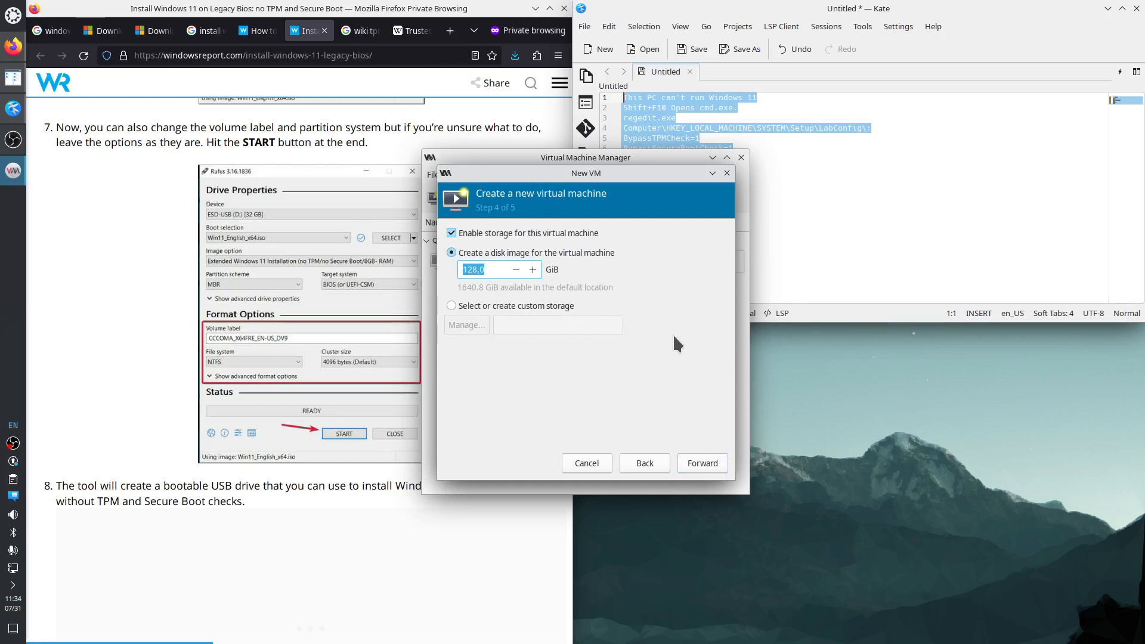
text(200)
click(702, 464)
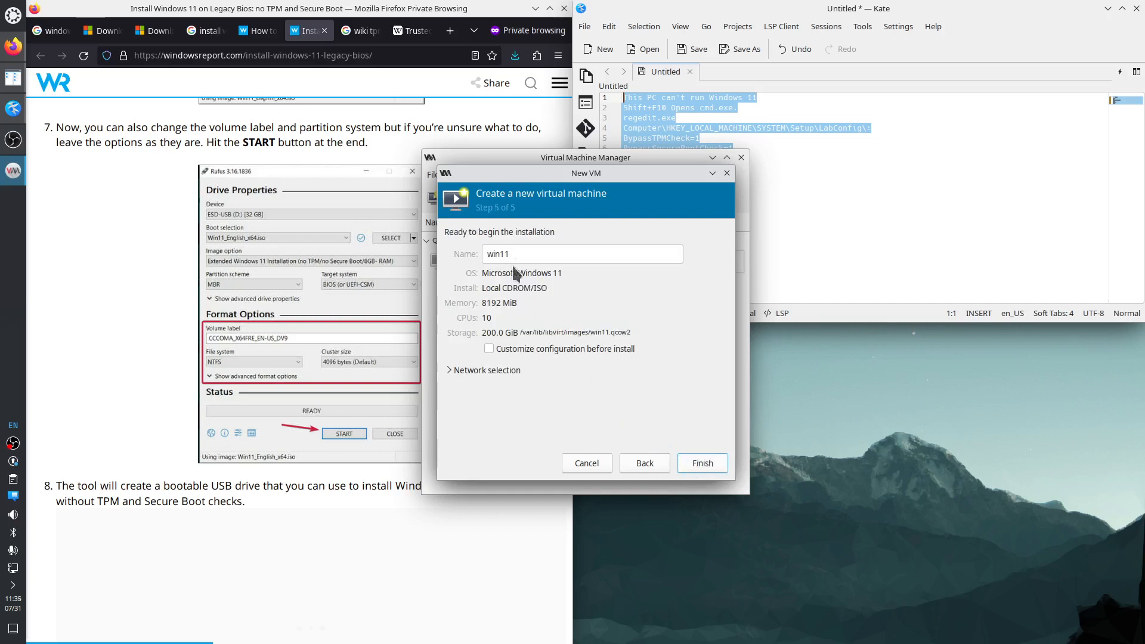
- Finish the VM setup with configuration customization before install and the 'default' NAT virtual network, starting that network when asked
click(495, 351)
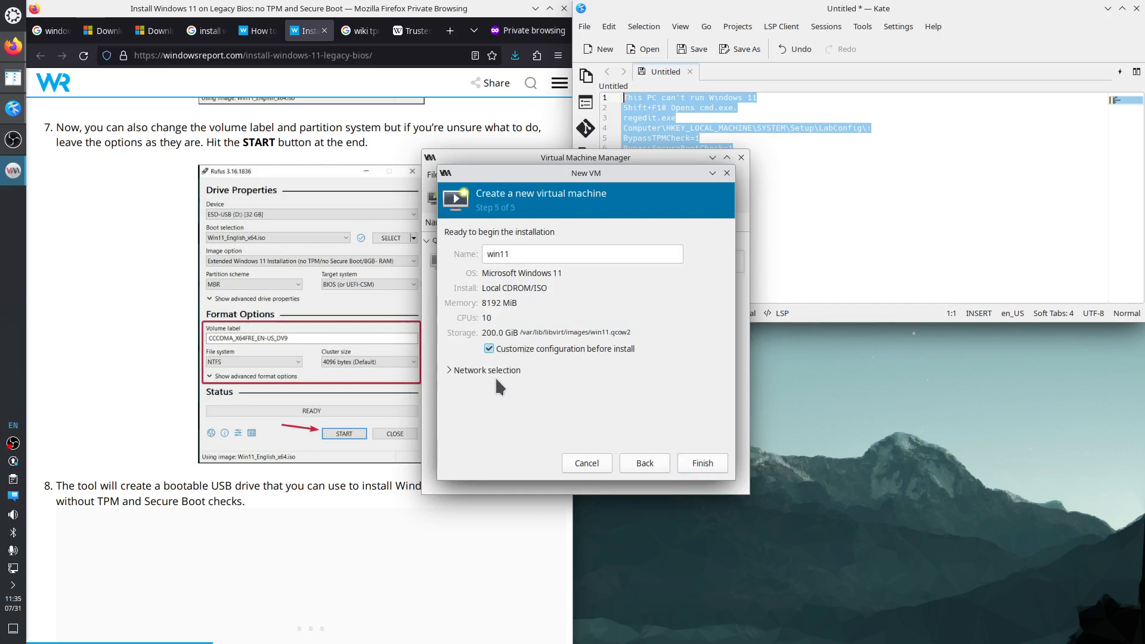
click(449, 369)
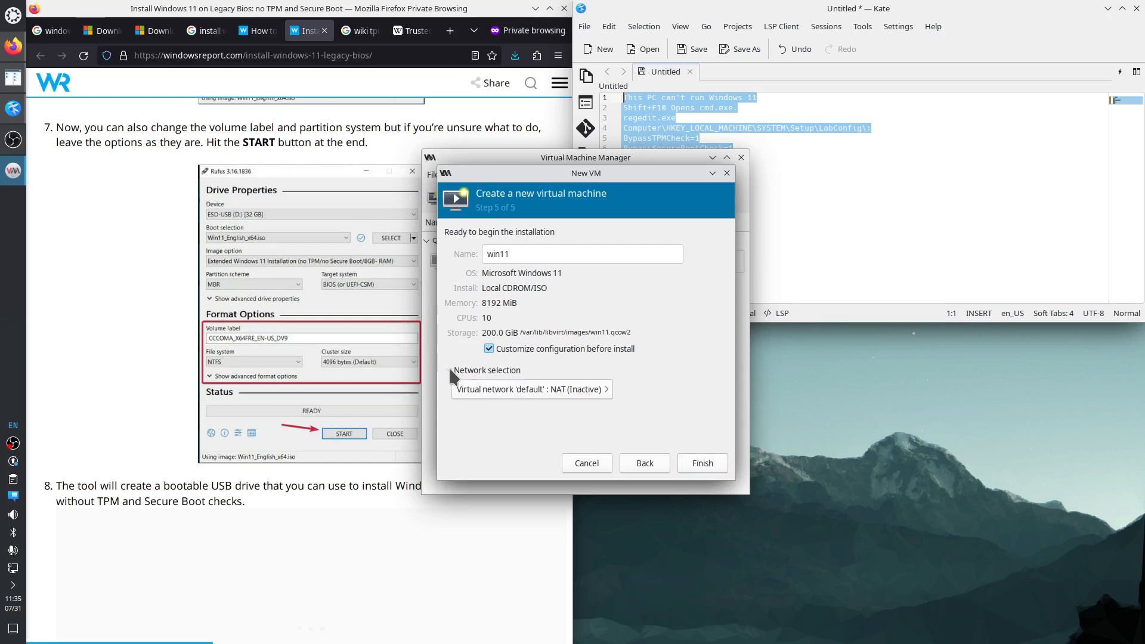
click(449, 368)
click(449, 369)
click(603, 391)
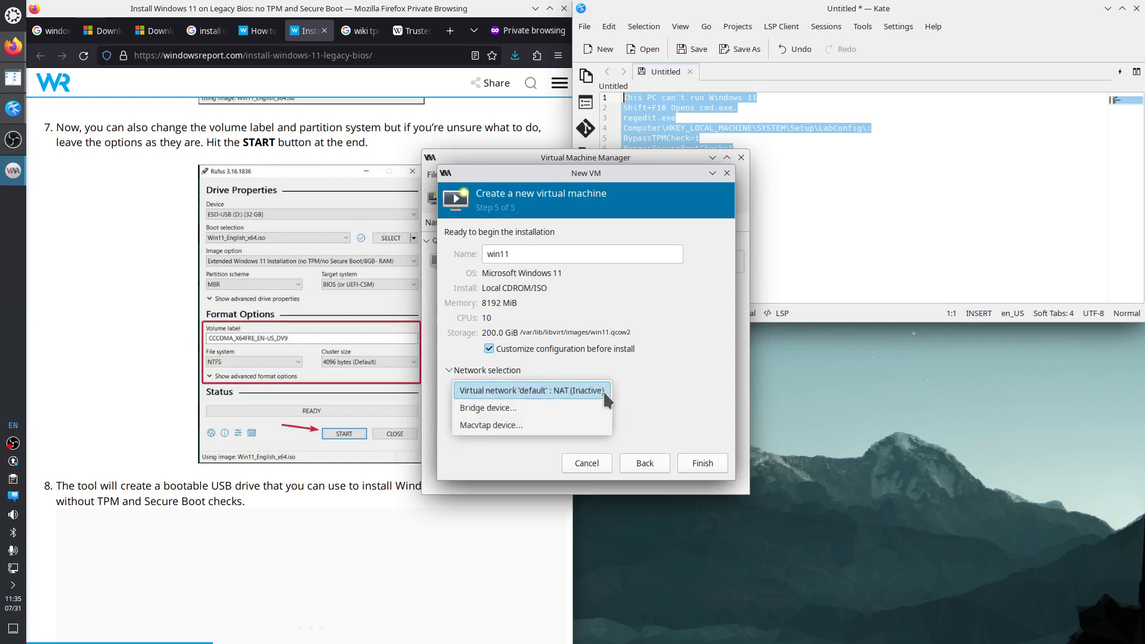
click(603, 390)
click(705, 461)
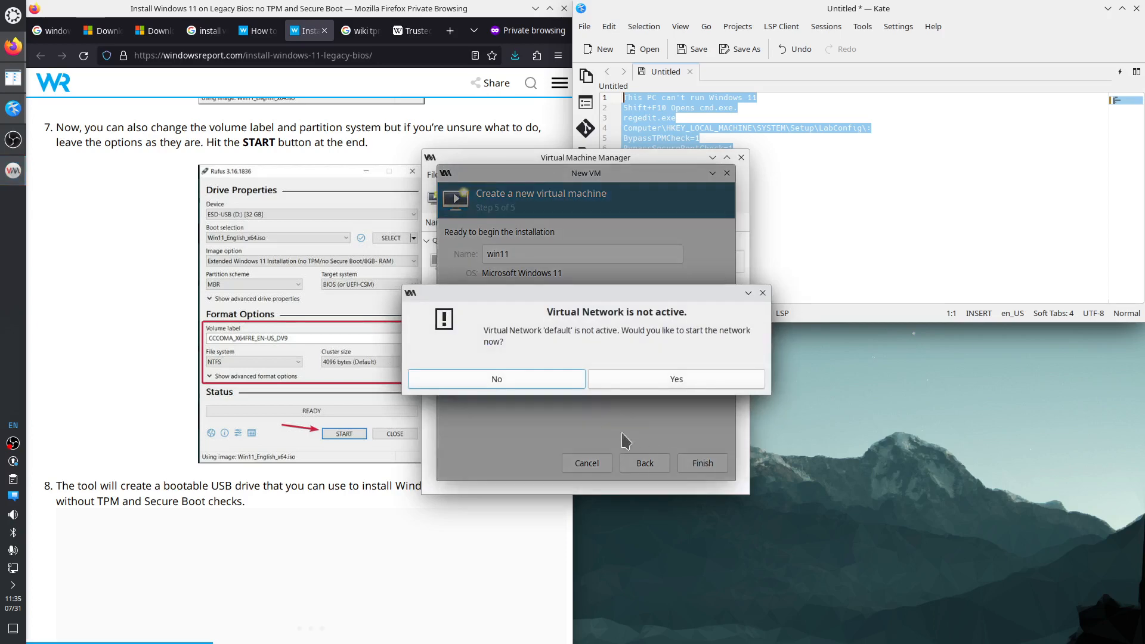
click(626, 383)
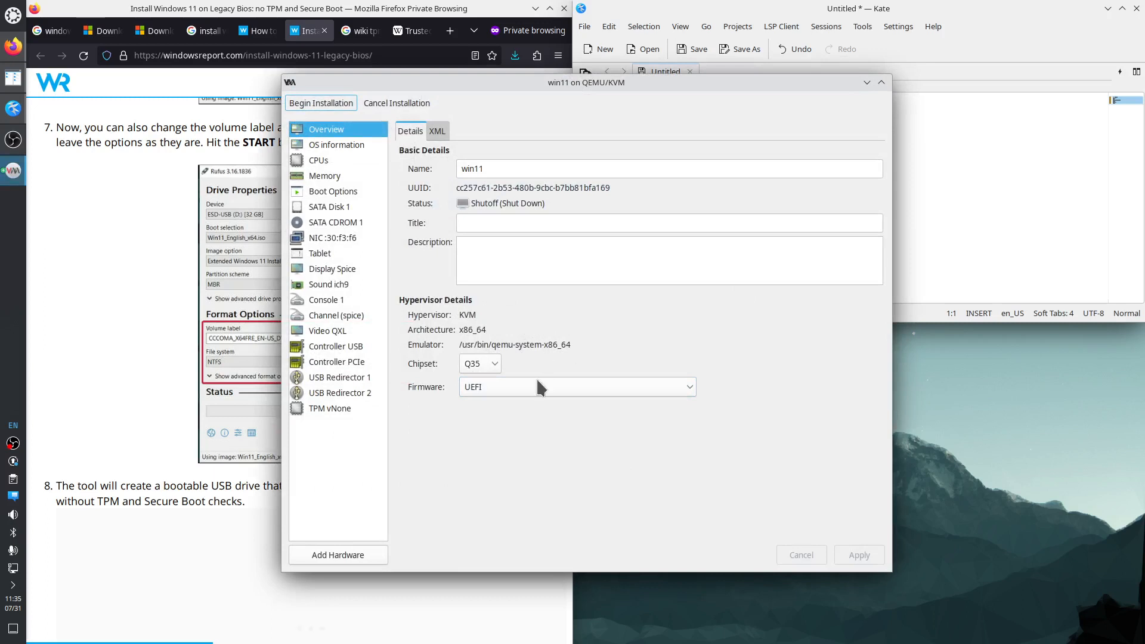
- Review the available firmware and chipset options for win11 without changing them, and check its OS information
click(695, 388)
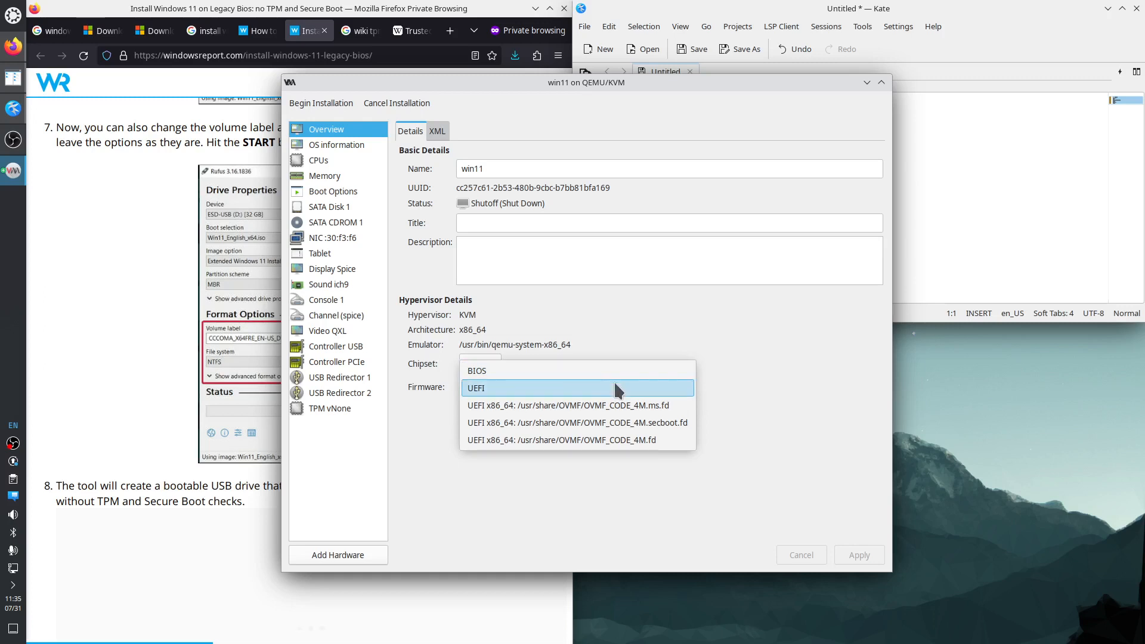
click(755, 389)
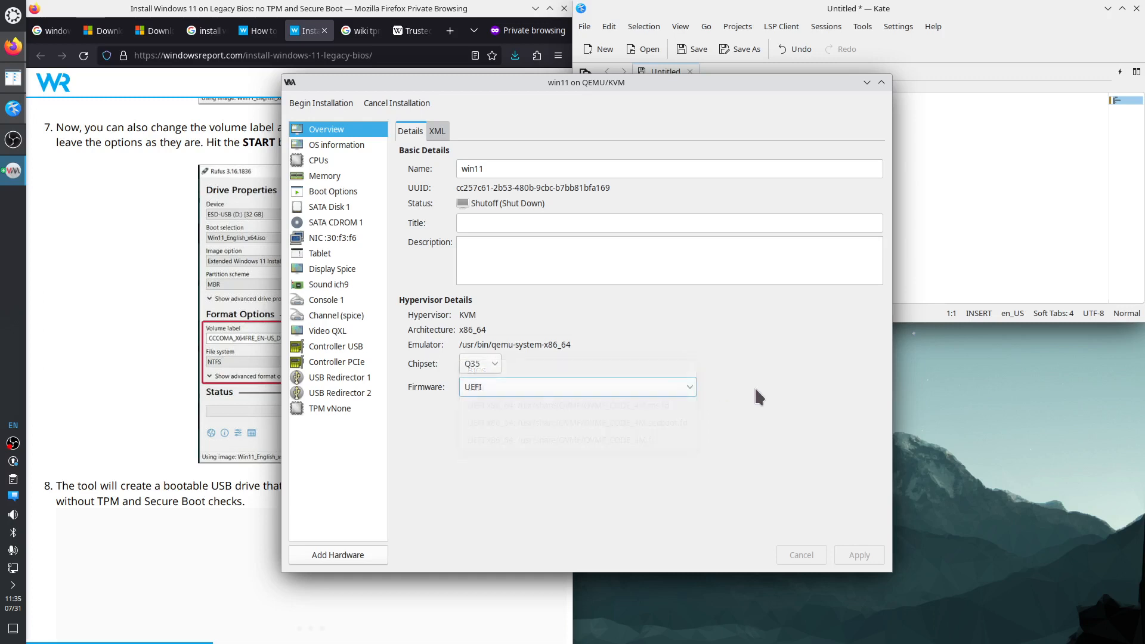
click(496, 365)
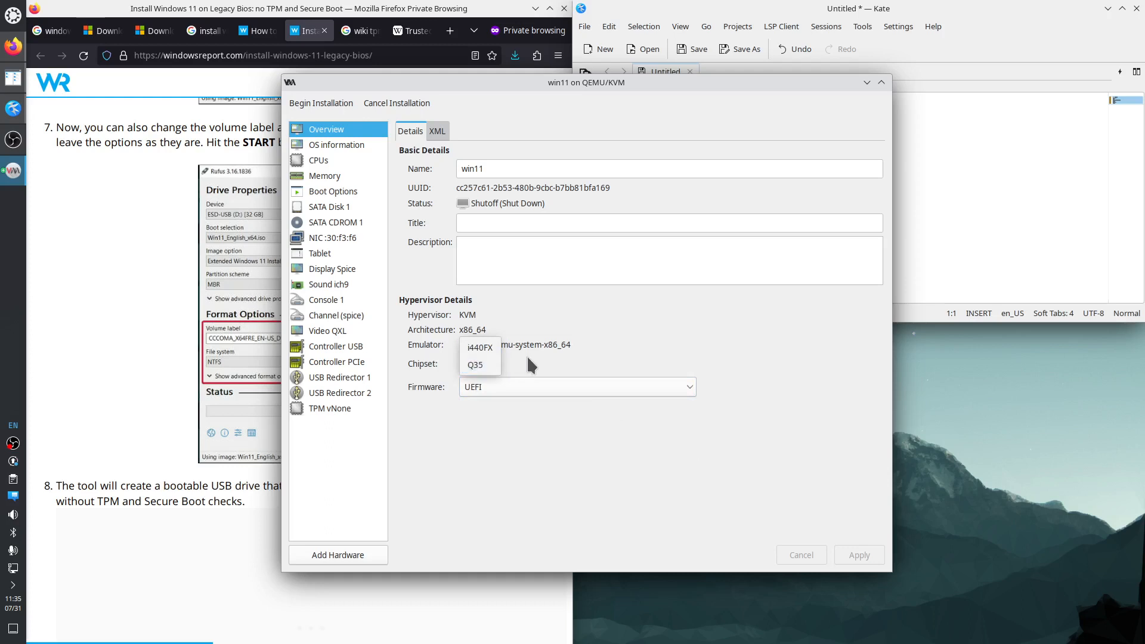
click(570, 346)
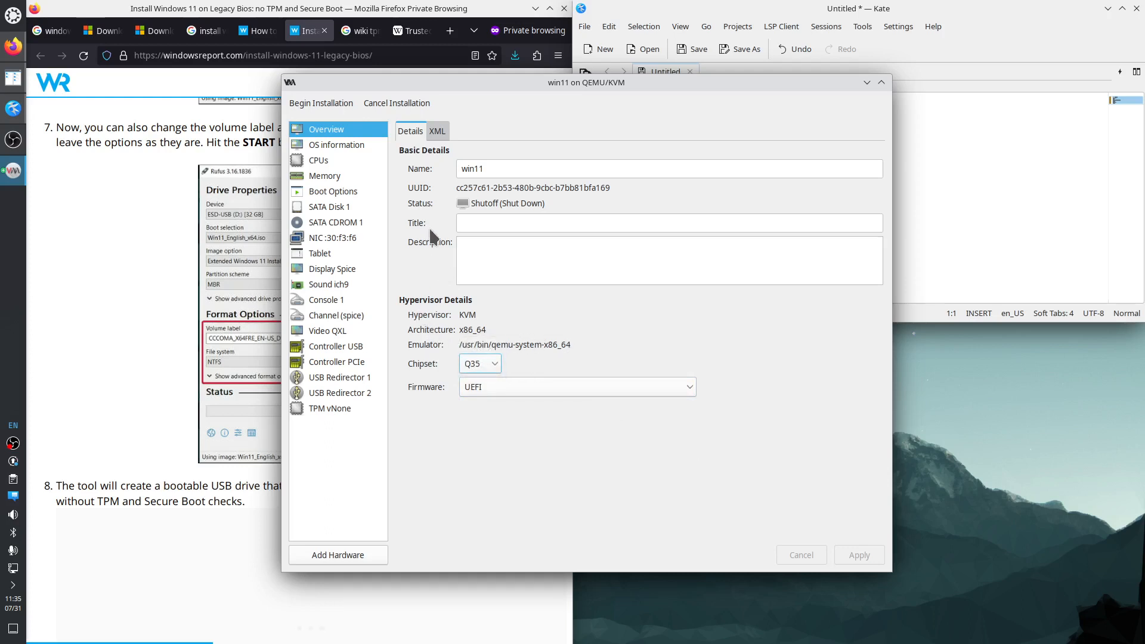
click(343, 146)
- Manually set the CPU topology to 1 socket and 10 cores, and apply the change
click(326, 167)
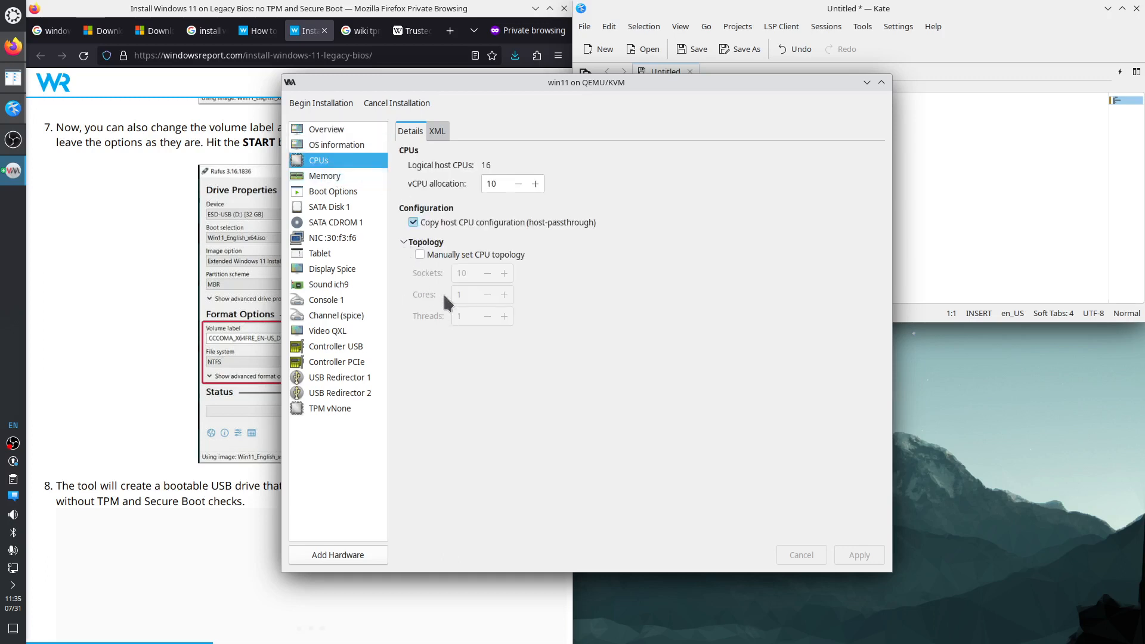
click(420, 255)
double_click(462, 274)
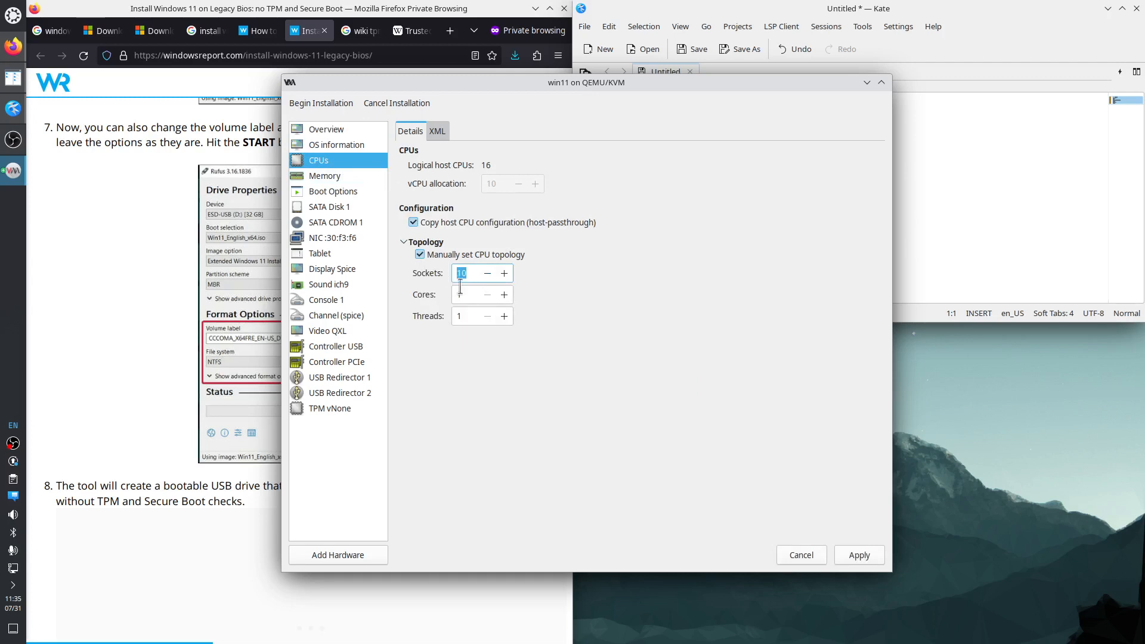
text(1)
click(465, 295)
text(0)
click(842, 550)
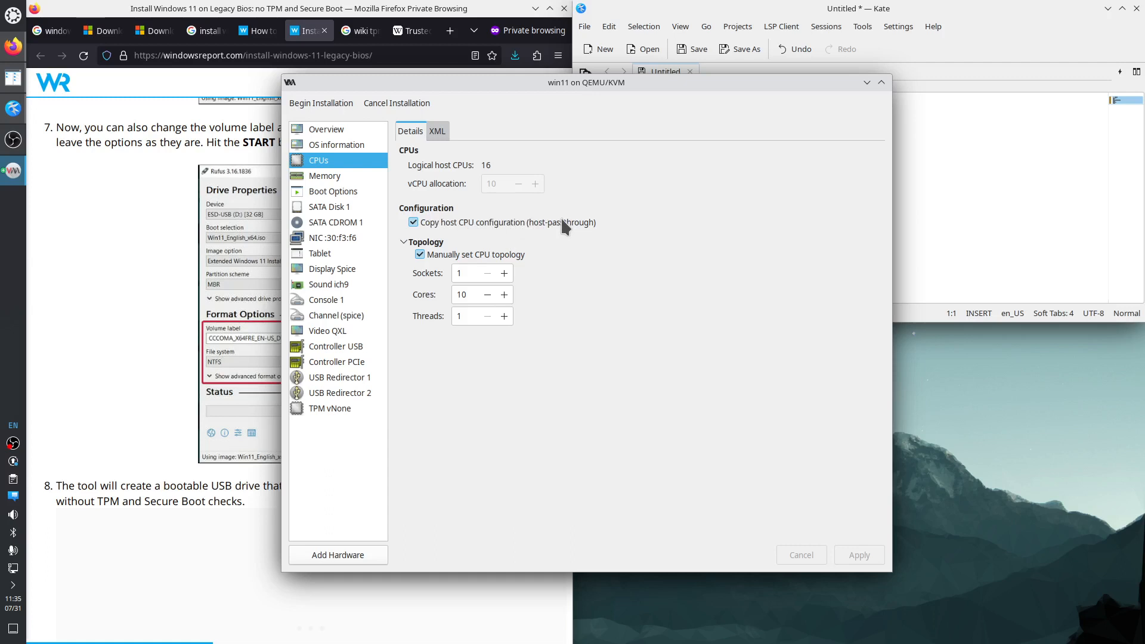
- Review the memory, boot order, SATA disk, CDROM, network interface models, tablet, Spice display and sound device settings
click(343, 177)
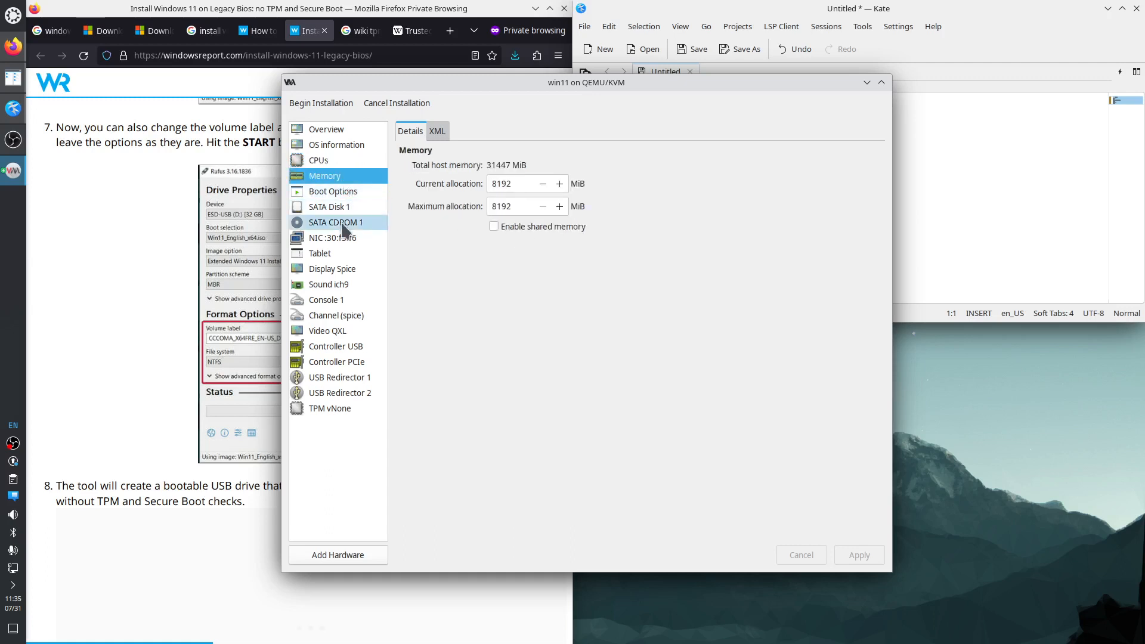
click(351, 192)
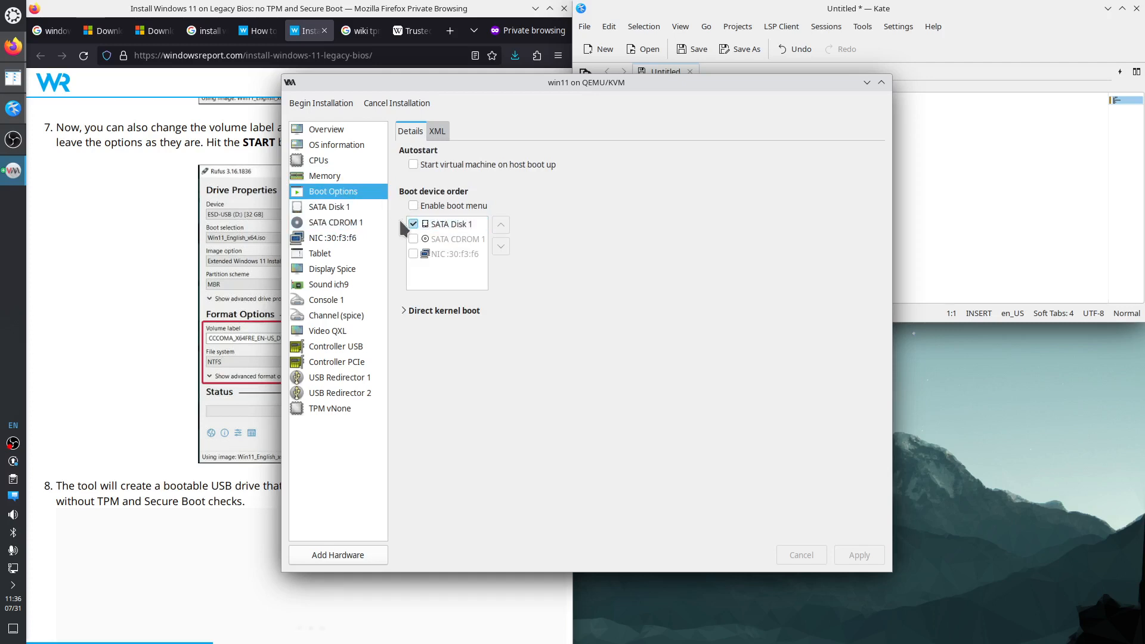
click(348, 213)
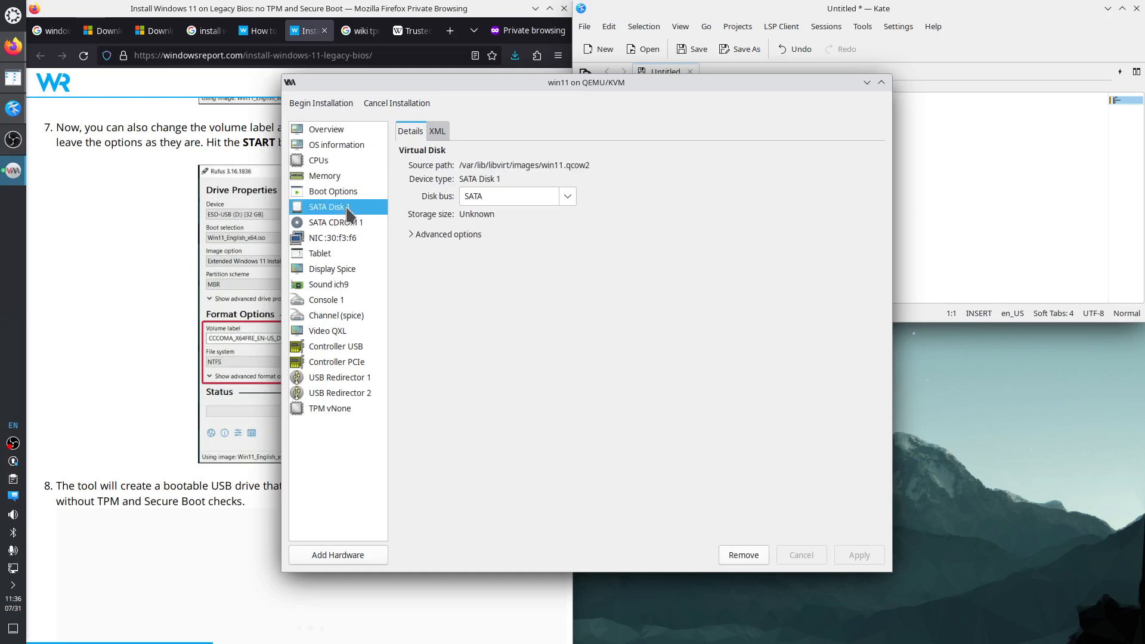
click(412, 234)
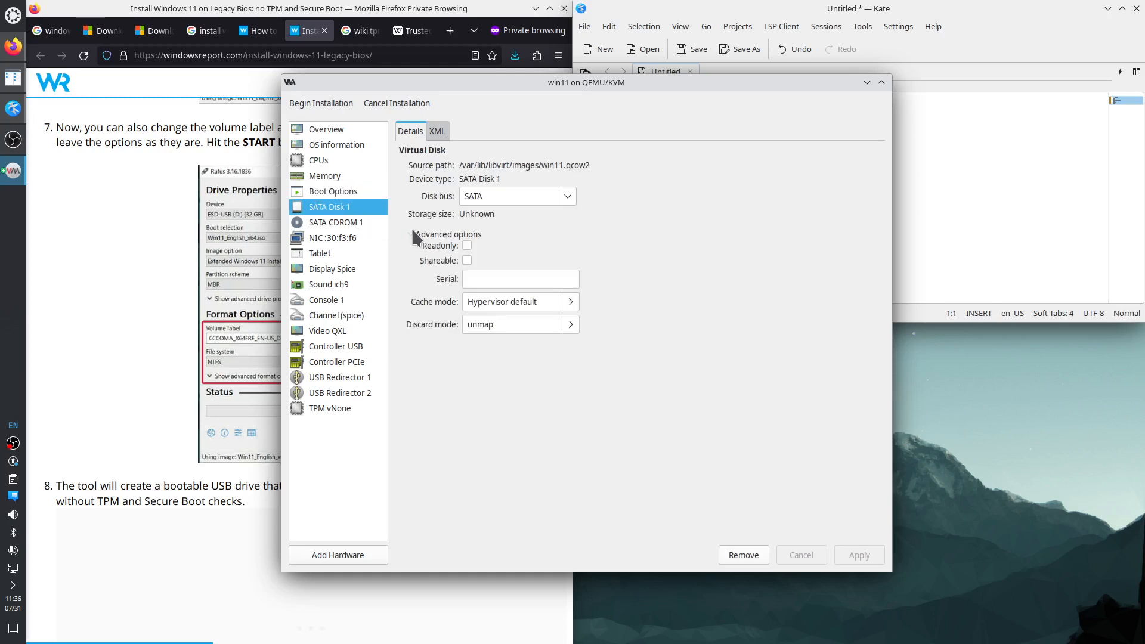
click(413, 233)
click(349, 224)
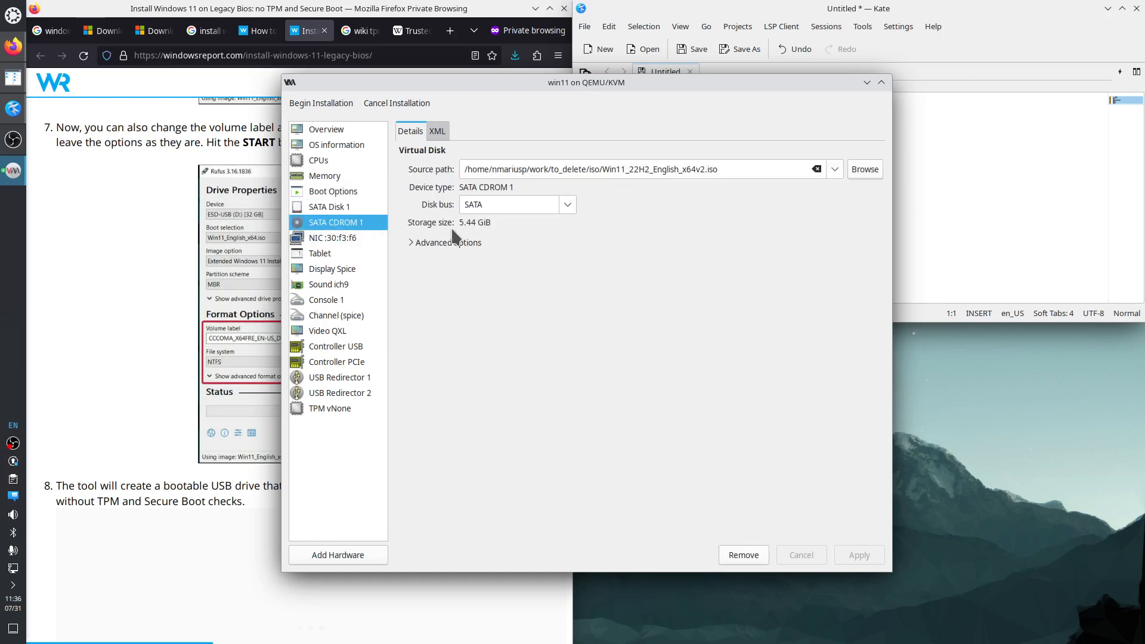
click(347, 239)
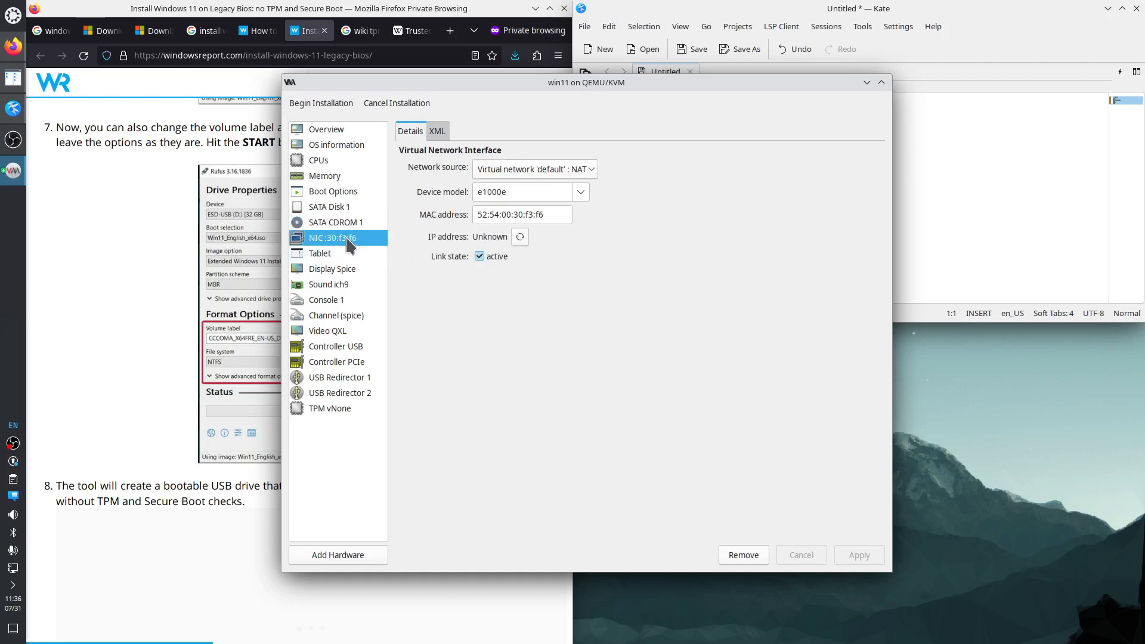
click(580, 193)
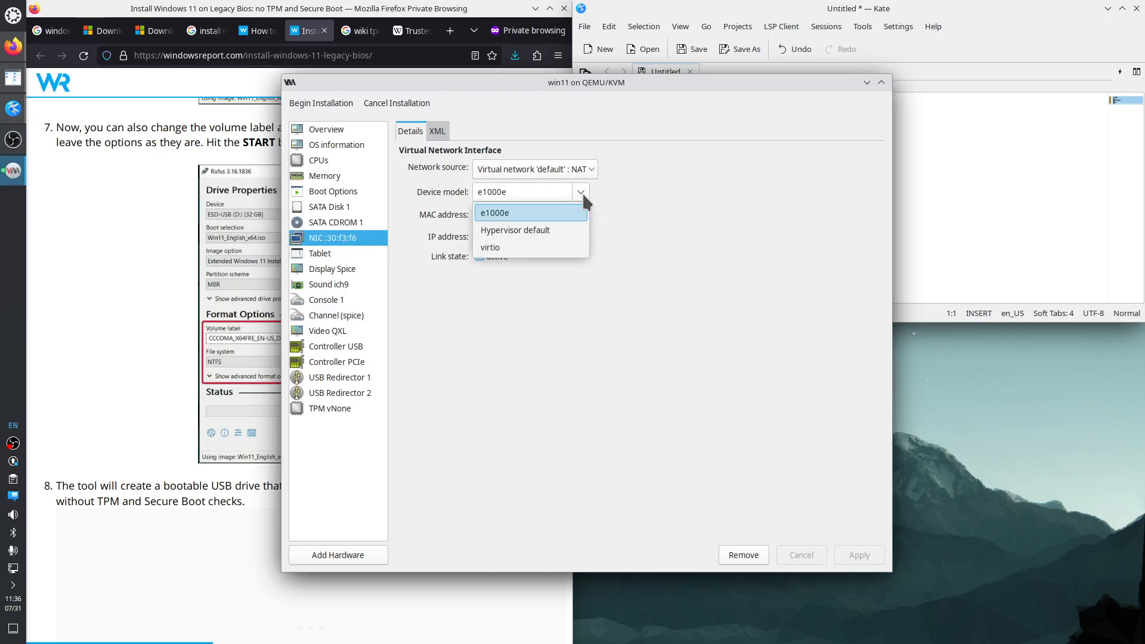
click(582, 192)
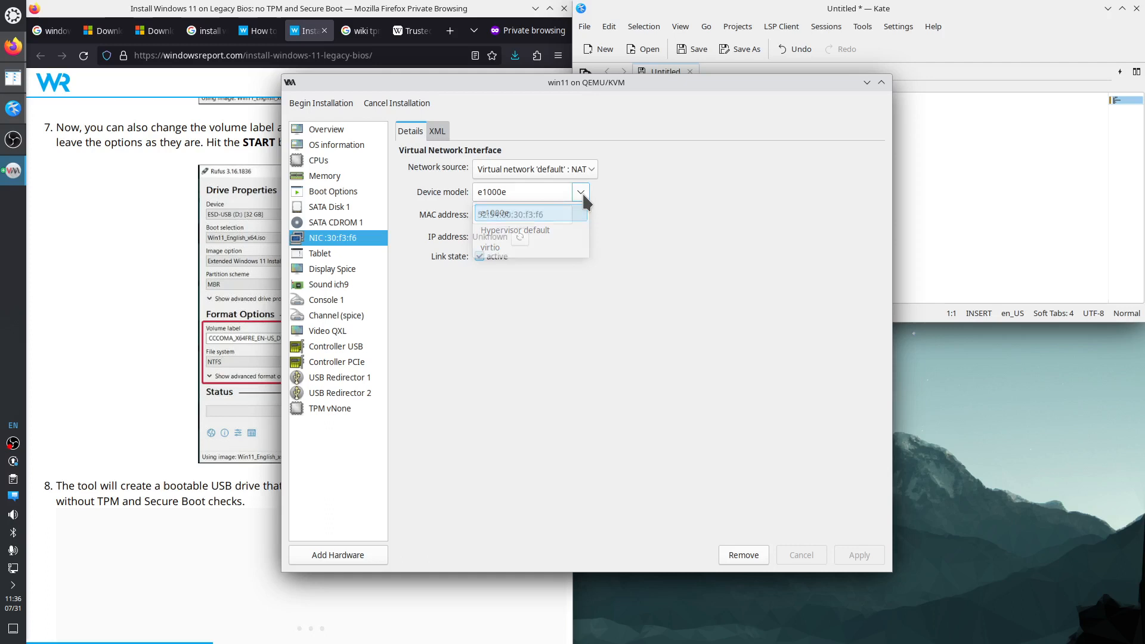
click(358, 253)
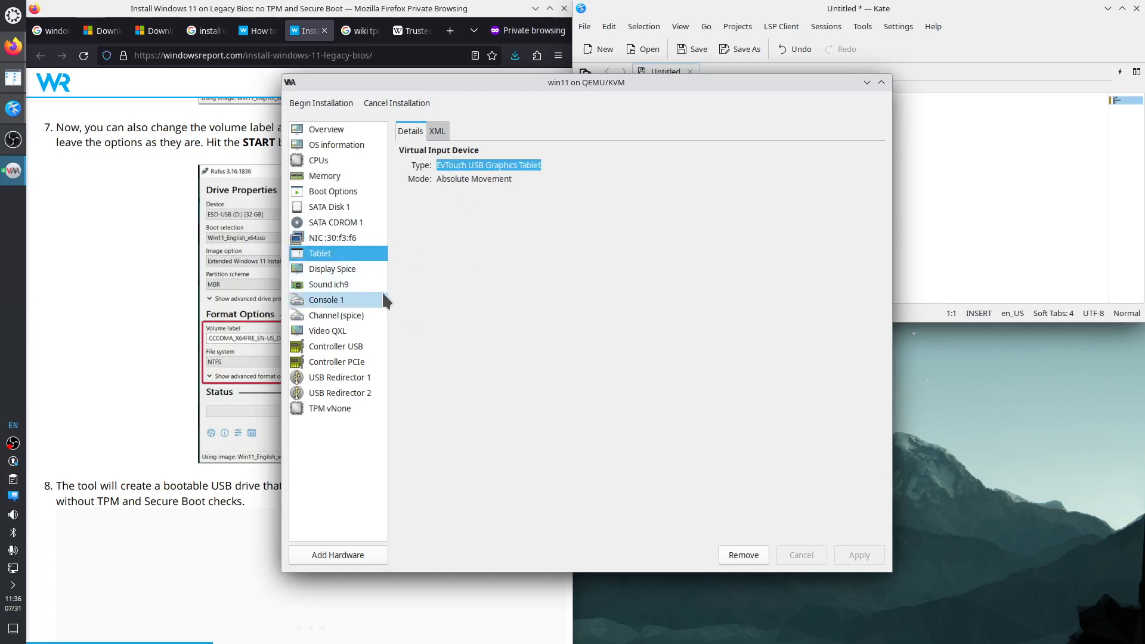
click(366, 269)
click(360, 284)
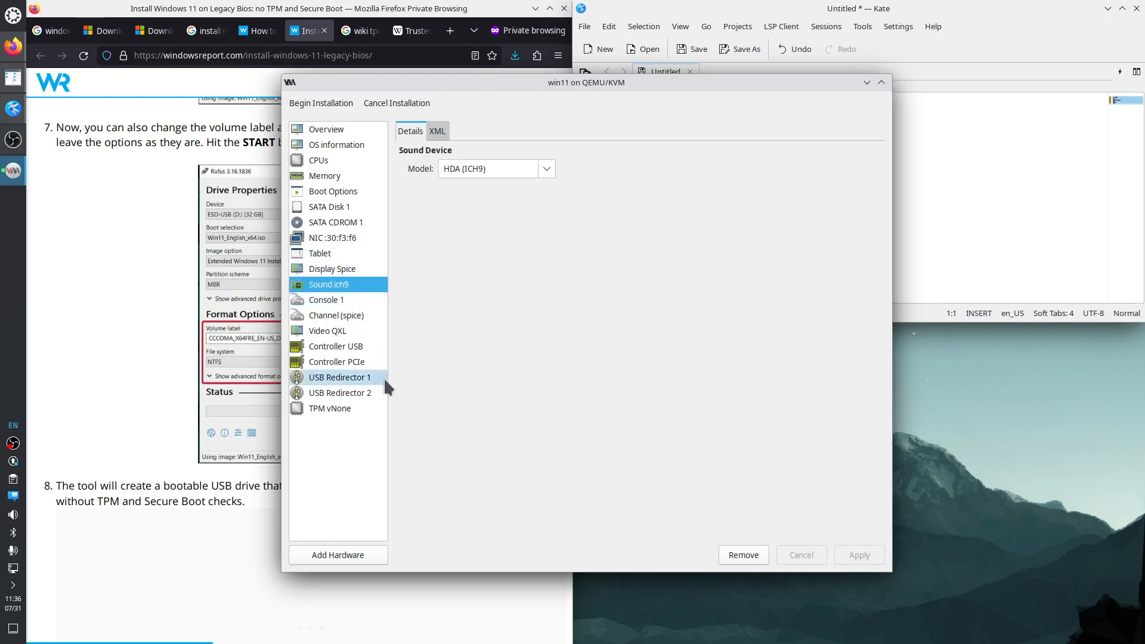
- Check the TPM device's type options and remove the TPM device from the virtual machine's hardware
click(355, 409)
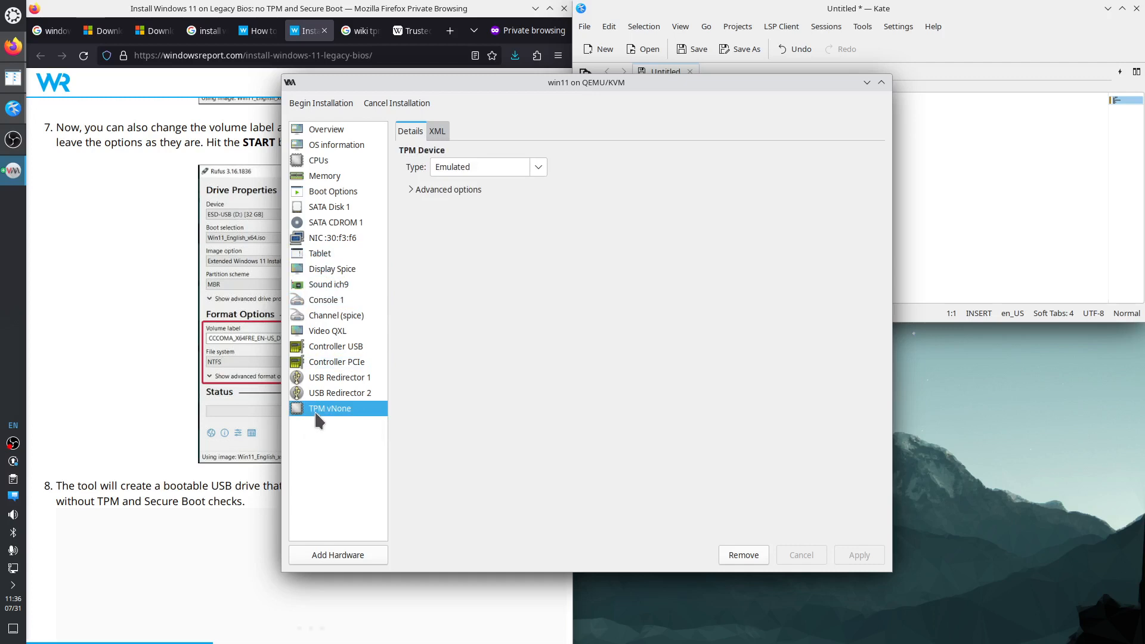
click(539, 167)
click(551, 178)
right_click(335, 408)
click(388, 434)
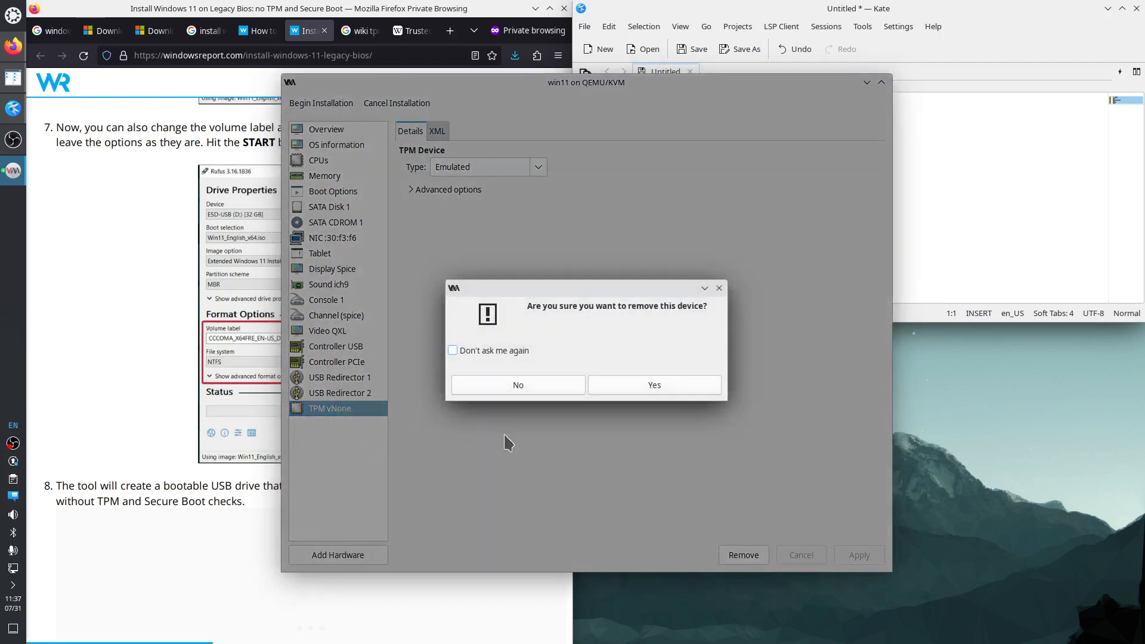
click(619, 389)
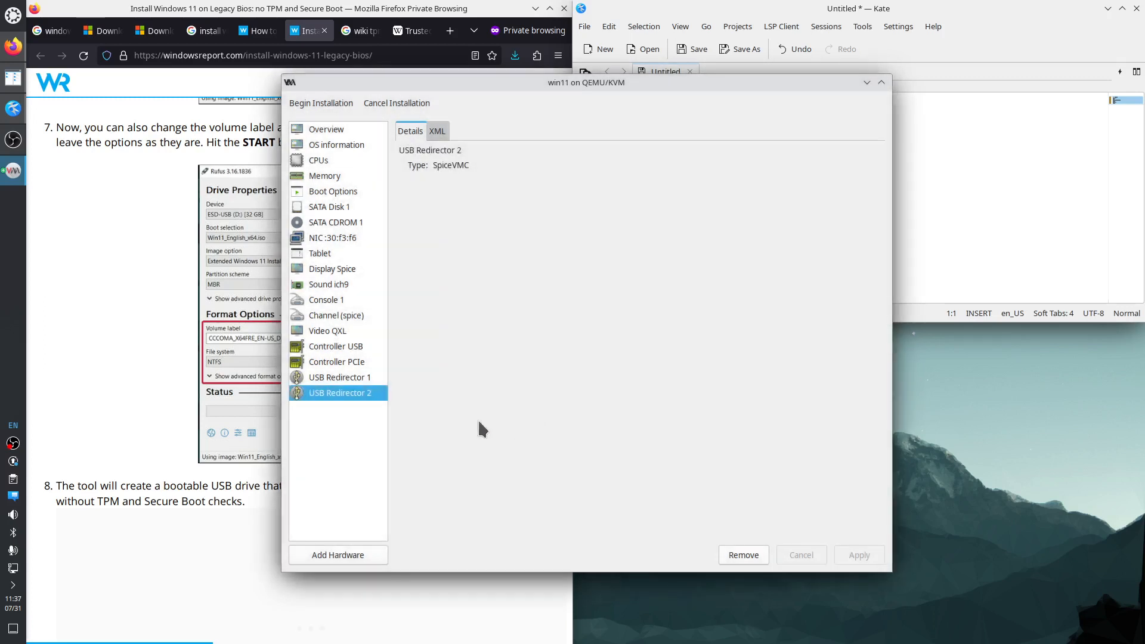
- Examine the remaining devices: display, sound, console, Spice channel, video, USB and PCIe controllers, and both USB redirectors
click(345, 330)
click(329, 269)
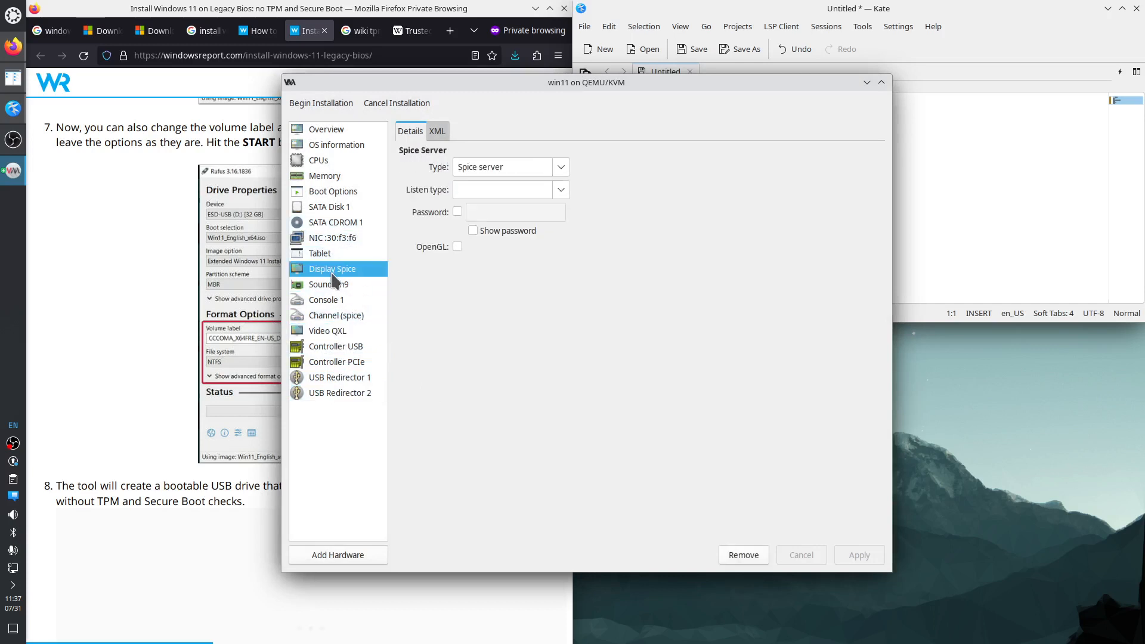
click(330, 284)
click(329, 301)
click(331, 316)
click(333, 331)
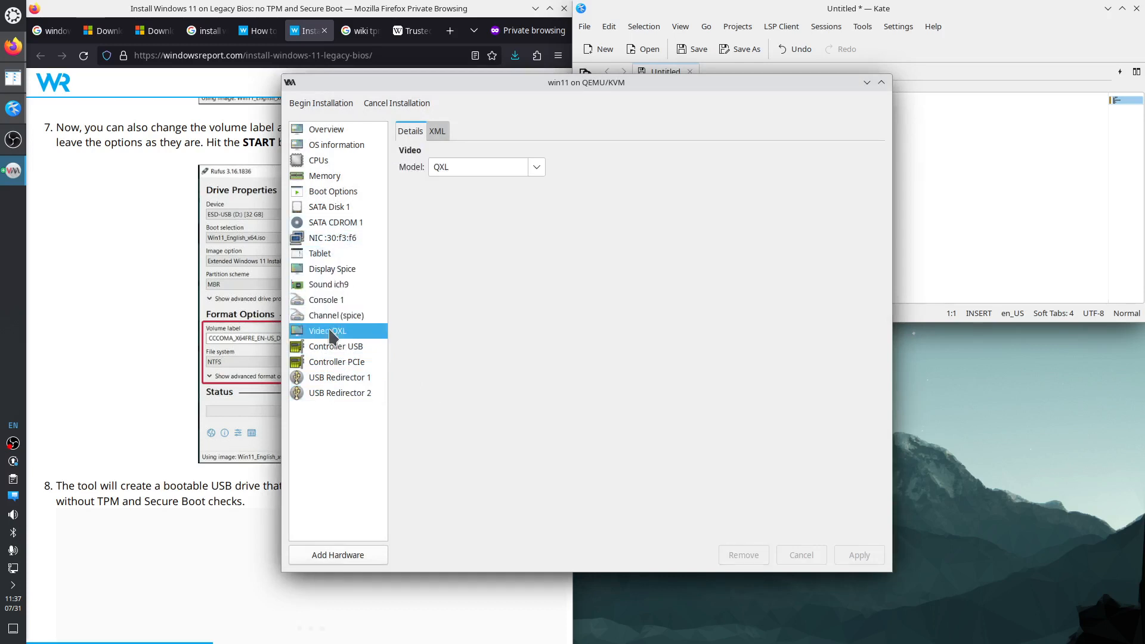
click(337, 346)
click(339, 363)
click(345, 378)
click(356, 393)
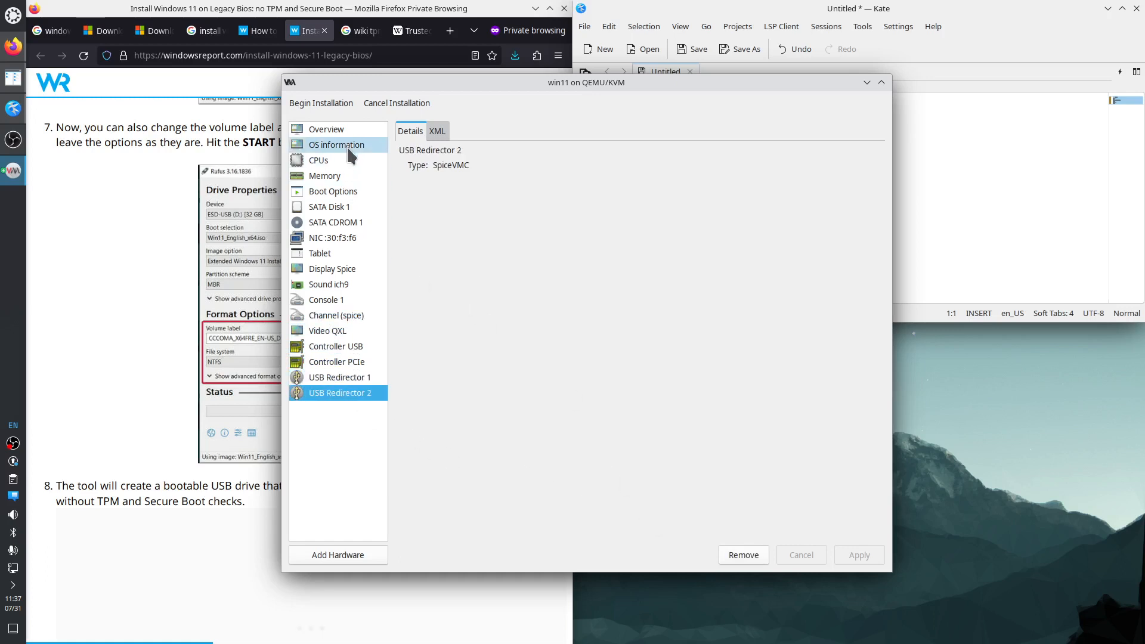
- Begin the win11 installation and move the virtual machine's console window over the browser to uncover the Kate notes
click(325, 103)
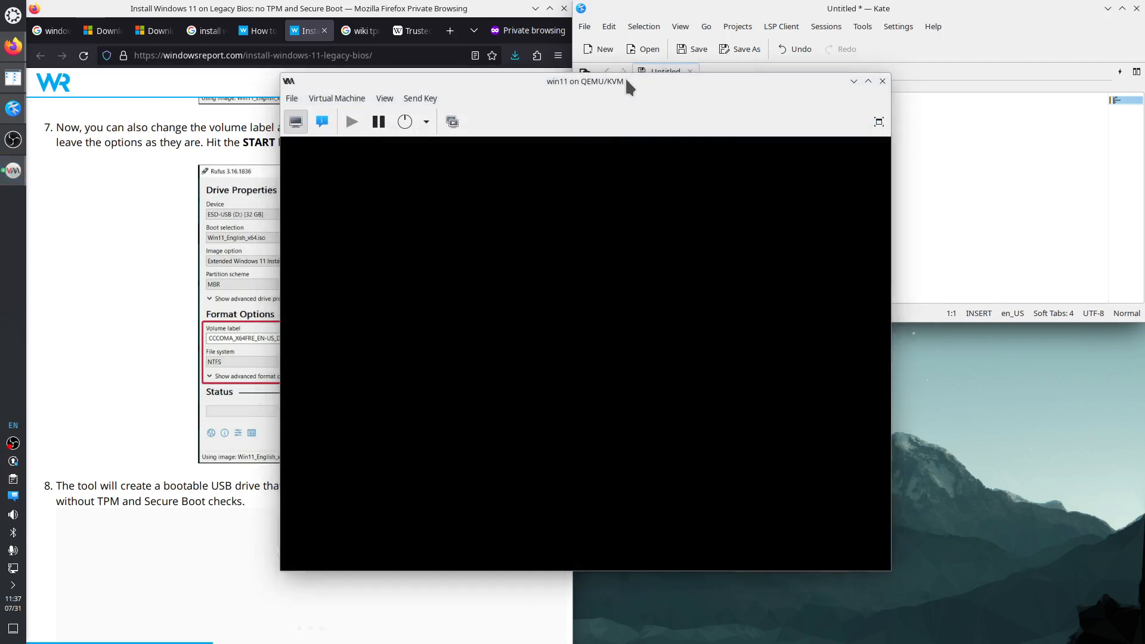
drag(626, 80, 380, 103)
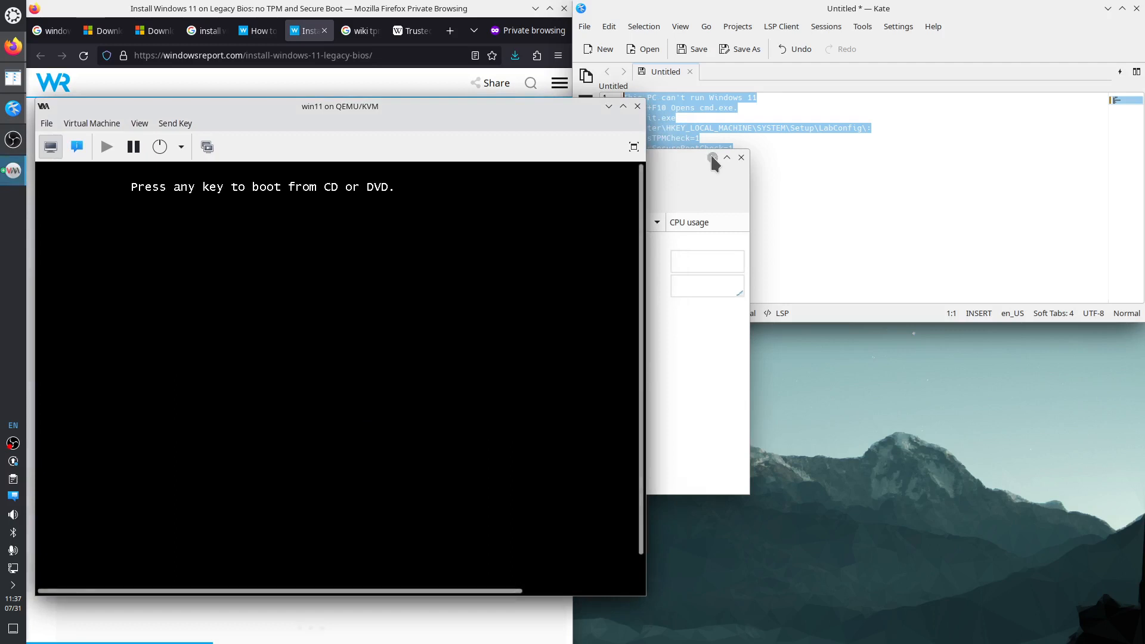
- Boot the virtual machine from the Windows 11 installation disc and release the captured pointer from its console
click(407, 252)
key(Return)
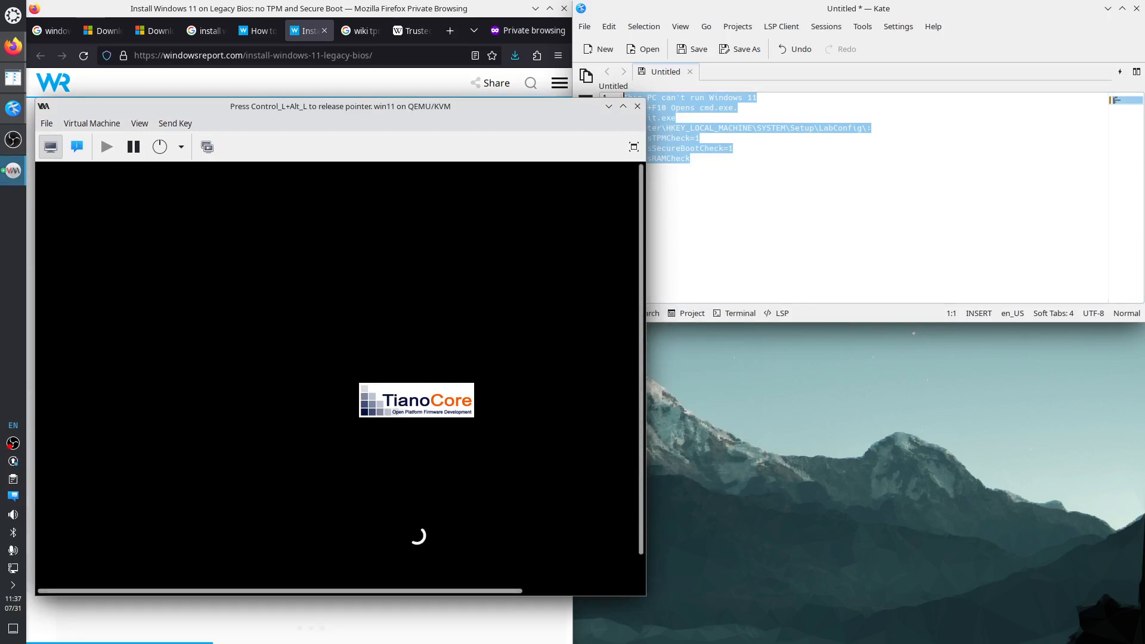
key(ctrl+alt)
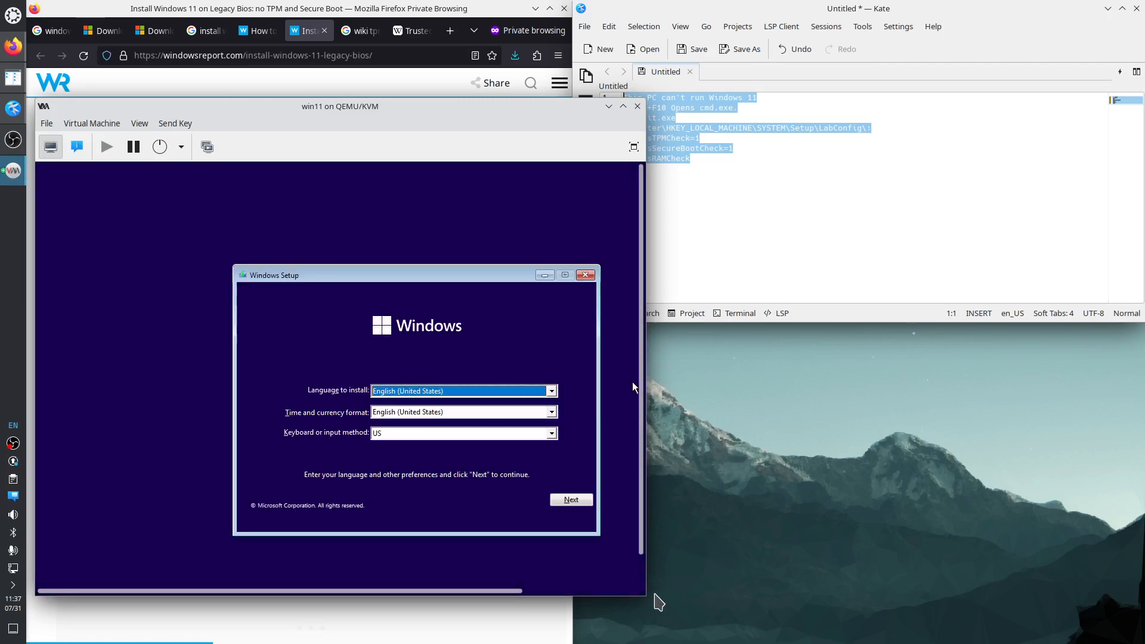
- Enlarge the console window and start the Windows installation with English (United States) language and format and the US keyboard
drag(646, 595, 739, 637)
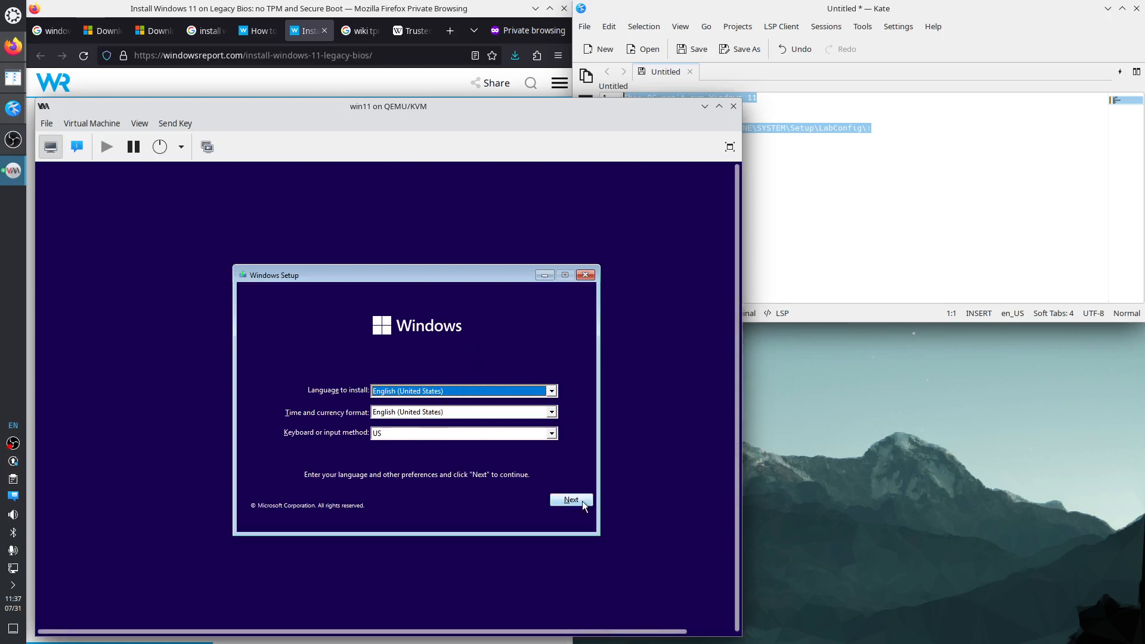
click(567, 500)
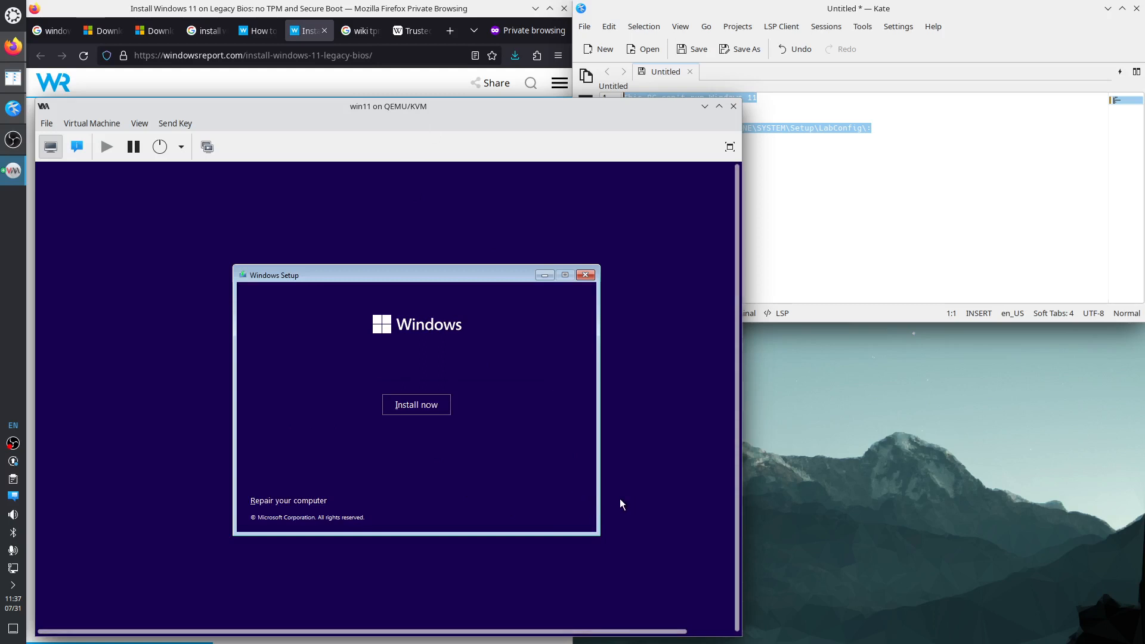
click(431, 406)
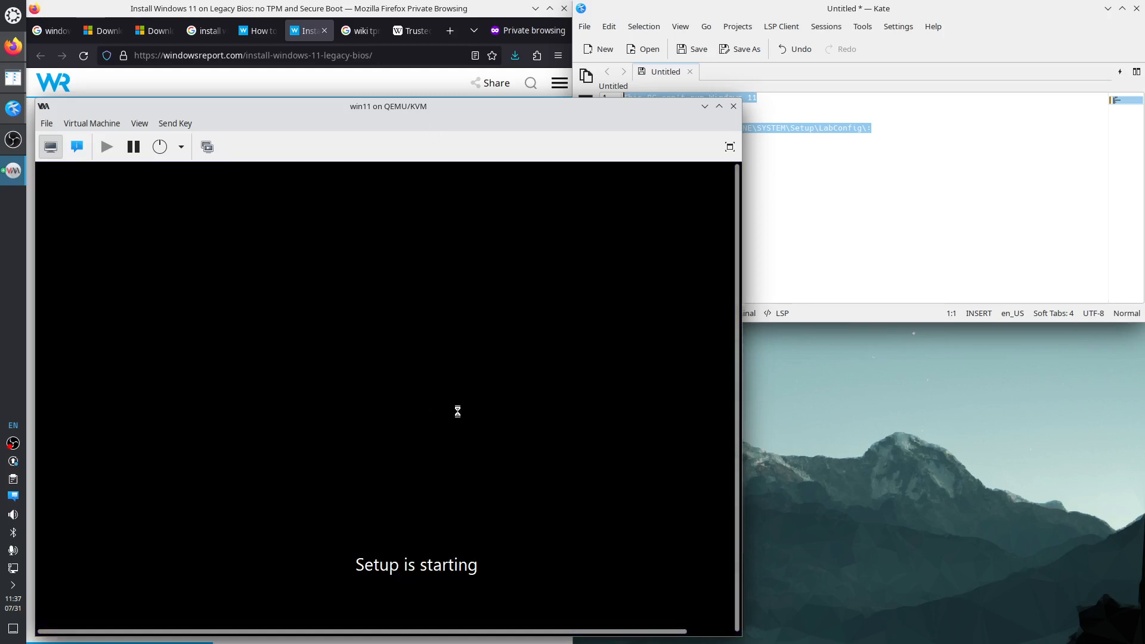
- Resize and move the console window to fit the whole setup screen, and continue the installation without a product key
drag(741, 636, 802, 641)
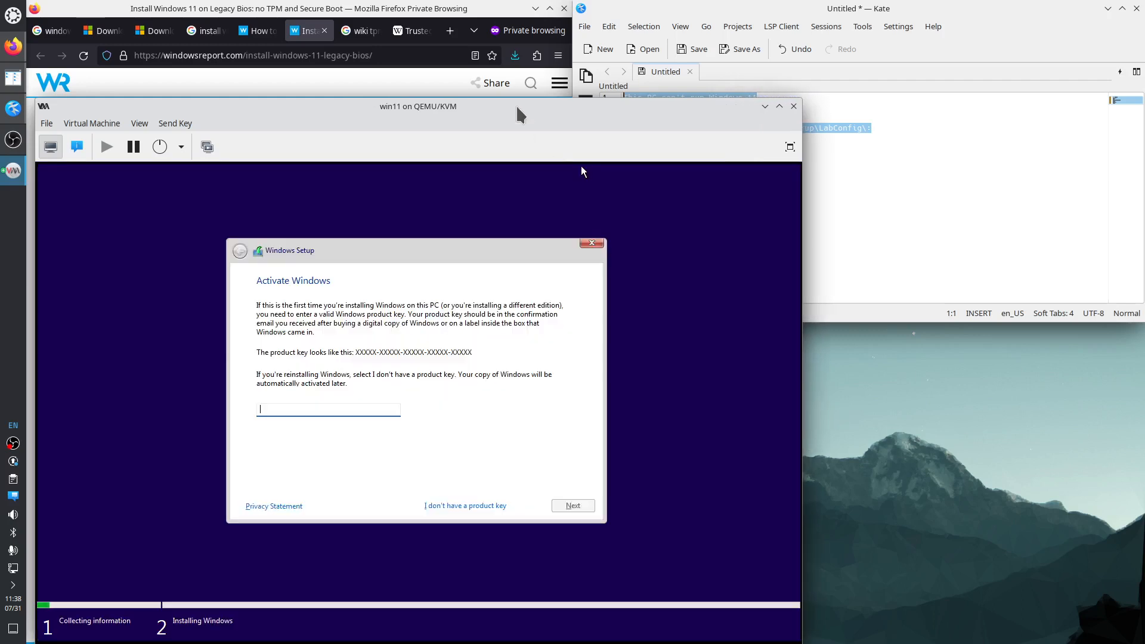
drag(518, 109, 508, 69)
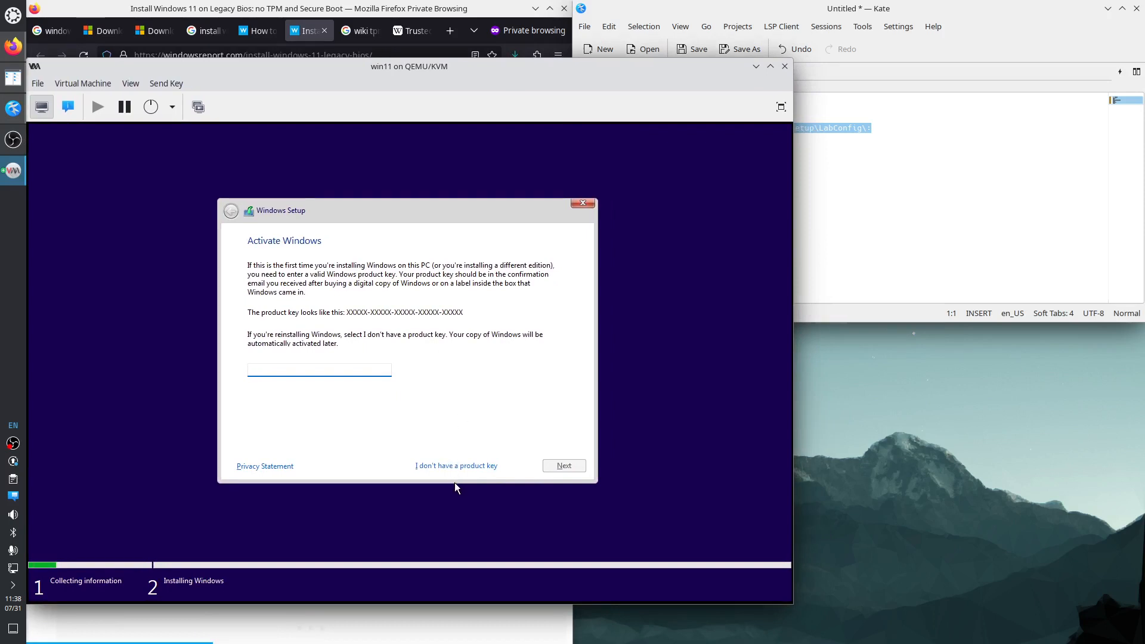
click(463, 466)
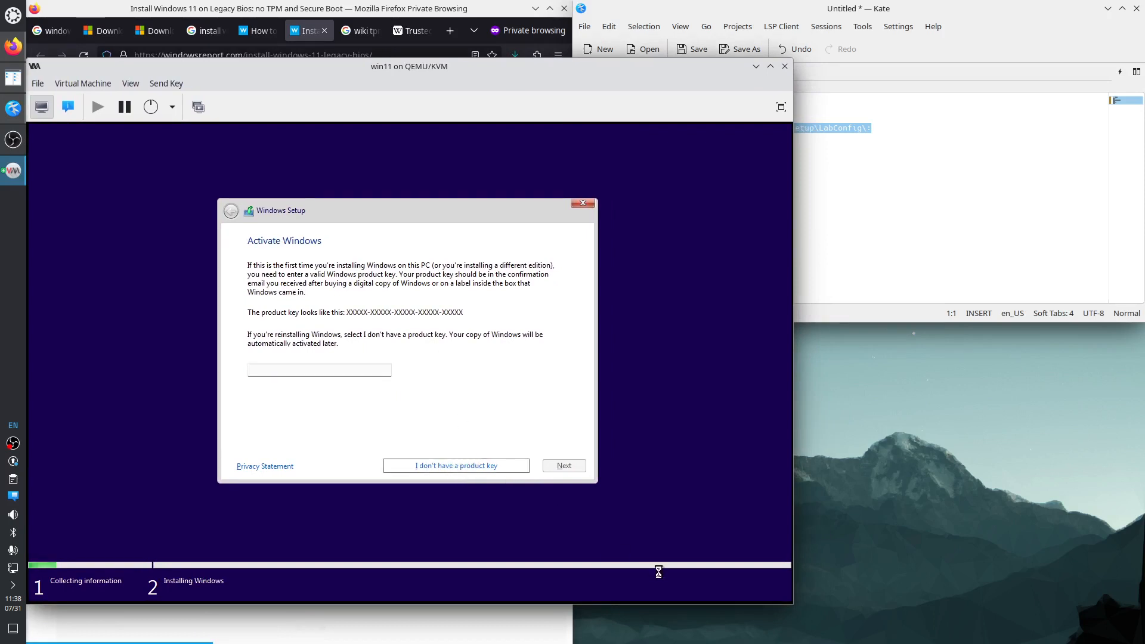
drag(793, 605, 809, 624)
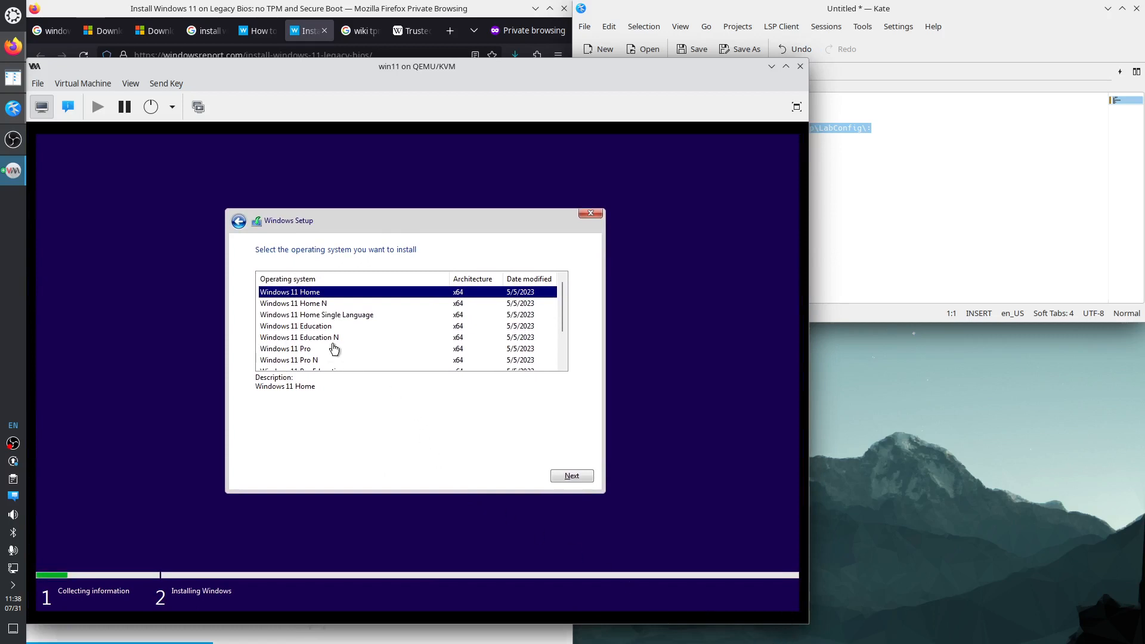
- Choose Windows 11 Pro as the operating system to install and continue the setup
click(309, 349)
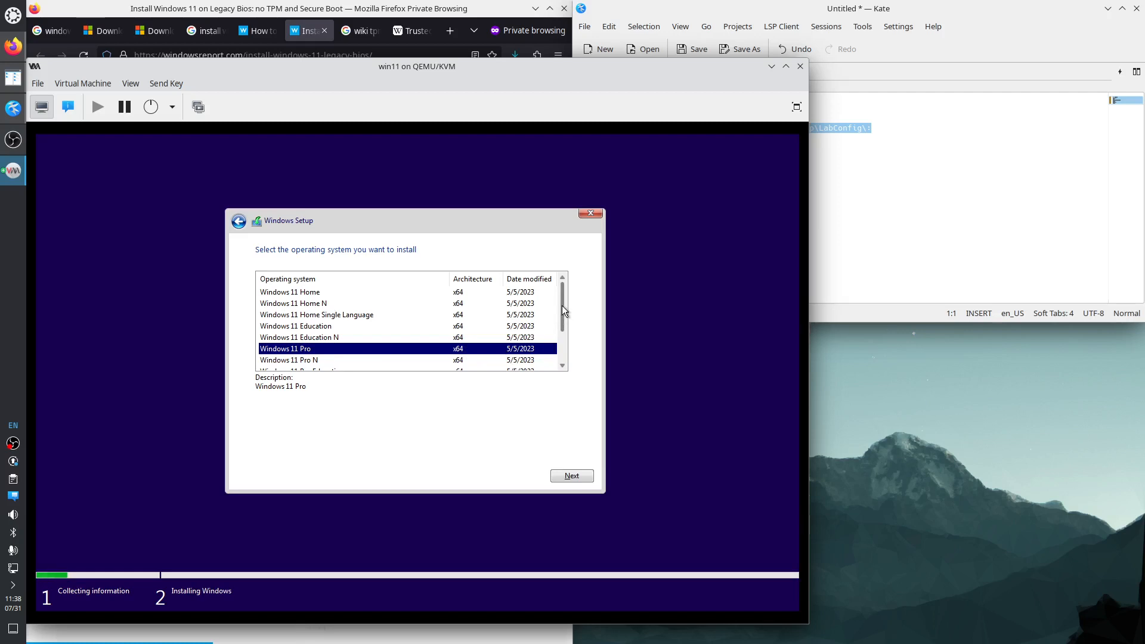
mouse_move(562, 306)
mouse_down()
mouse_move(557, 358)
mouse_move(570, 302)
mouse_up()
click(574, 476)
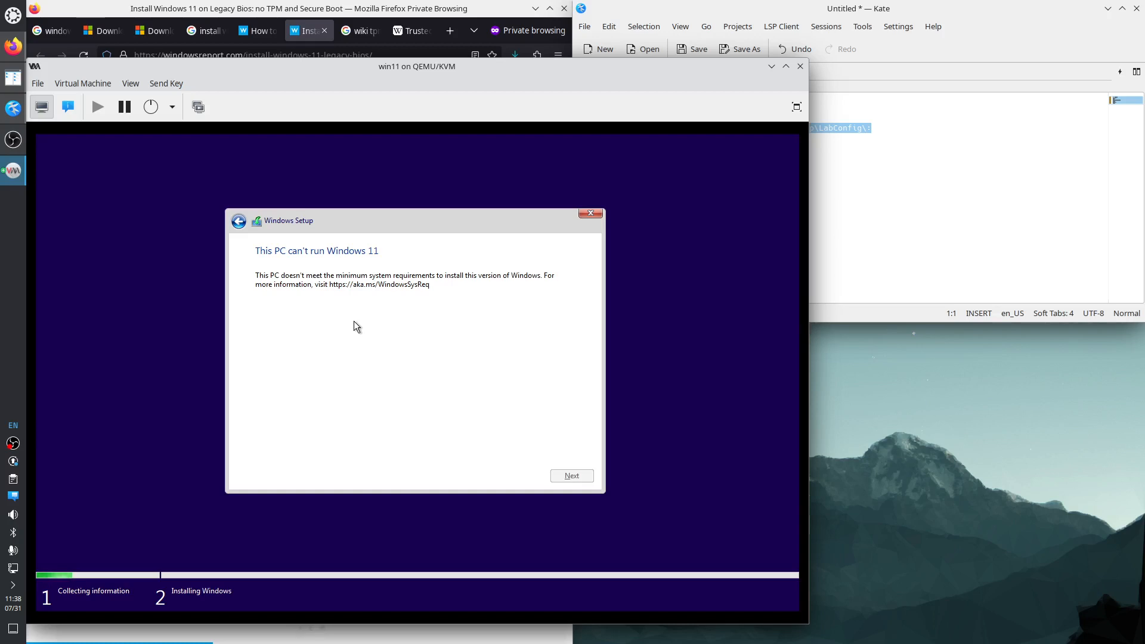
- Highlight the "This PC can't run Windows 11" line in the Kate notes, and open a command prompt within Windows Setup
click(826, 295)
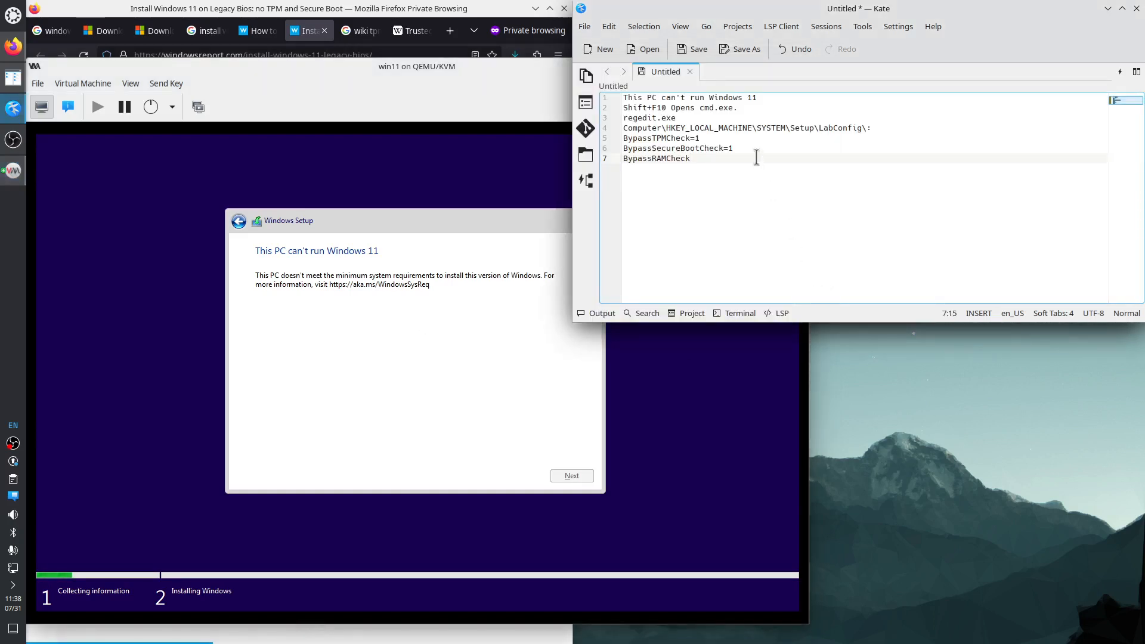
drag(768, 97, 626, 97)
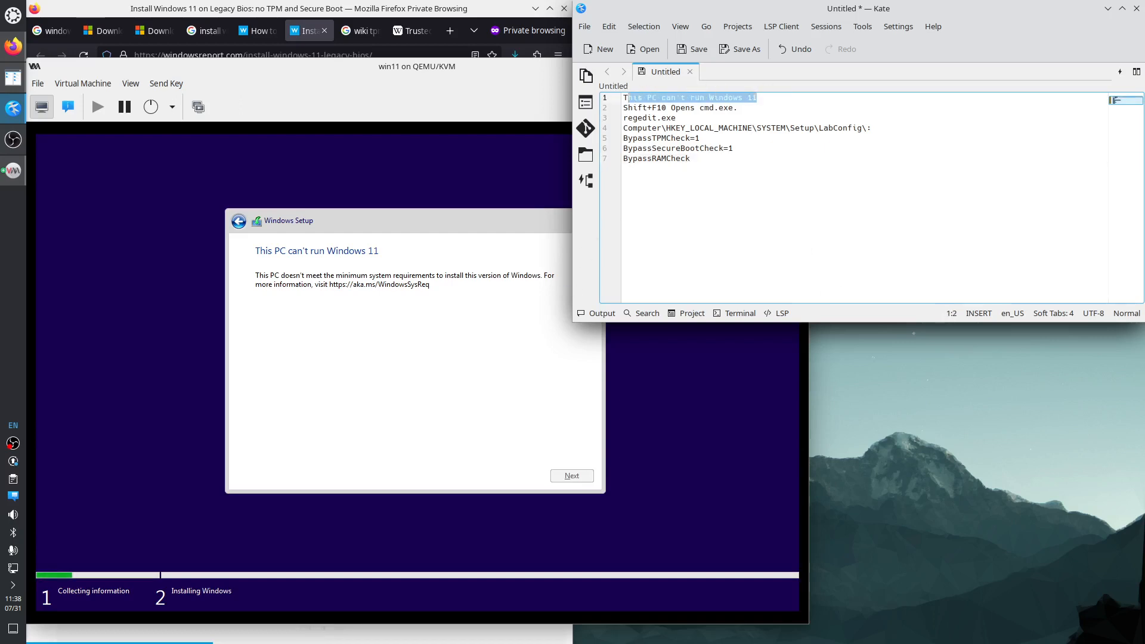
click(494, 380)
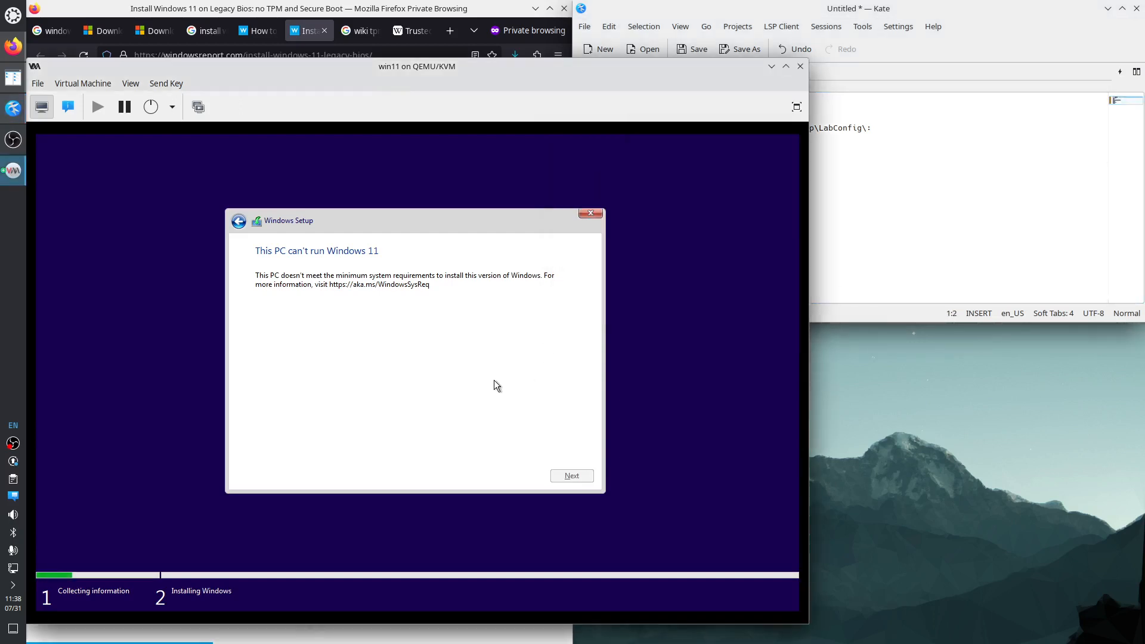
key(shift+F10)
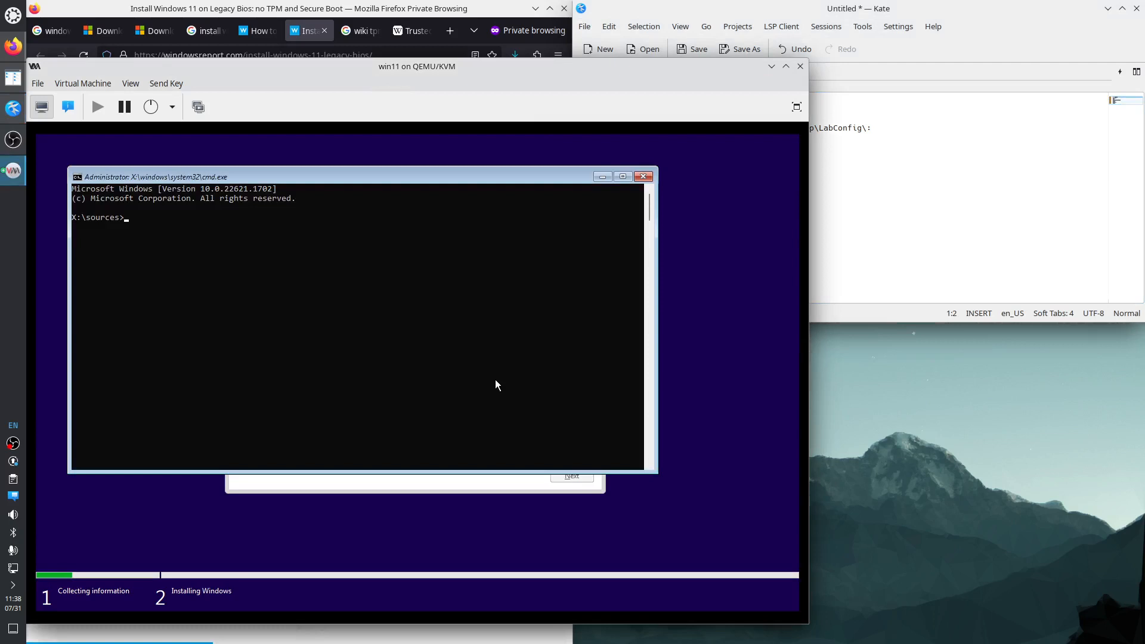
- Check the Kate notes and launch the Registry Editor by running regedit at the setup command prompt
click(905, 218)
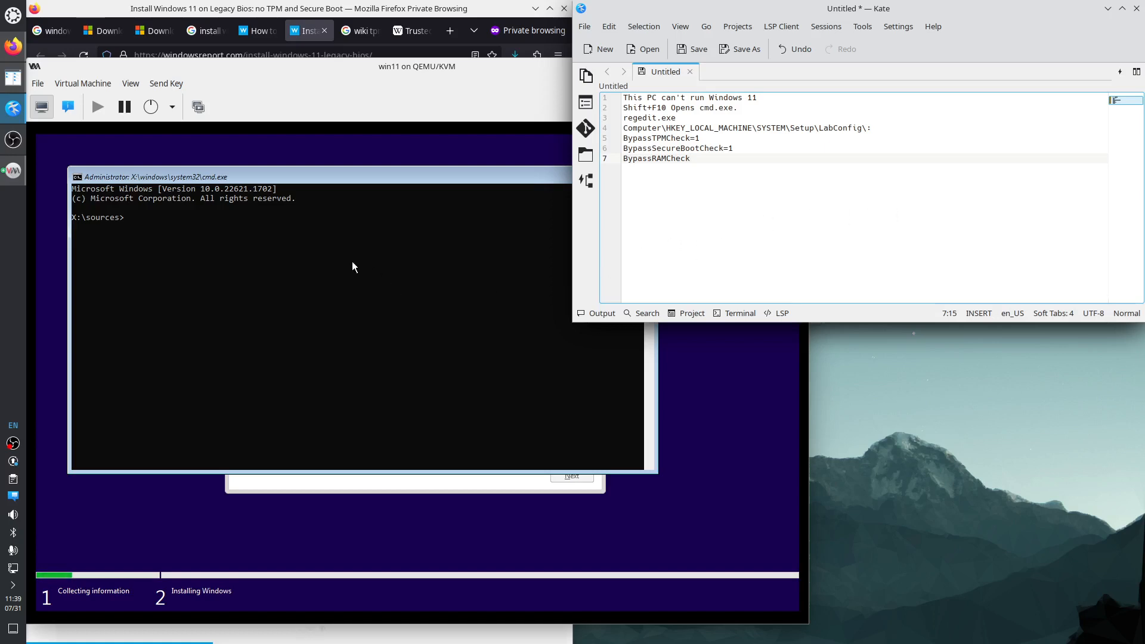
click(329, 268)
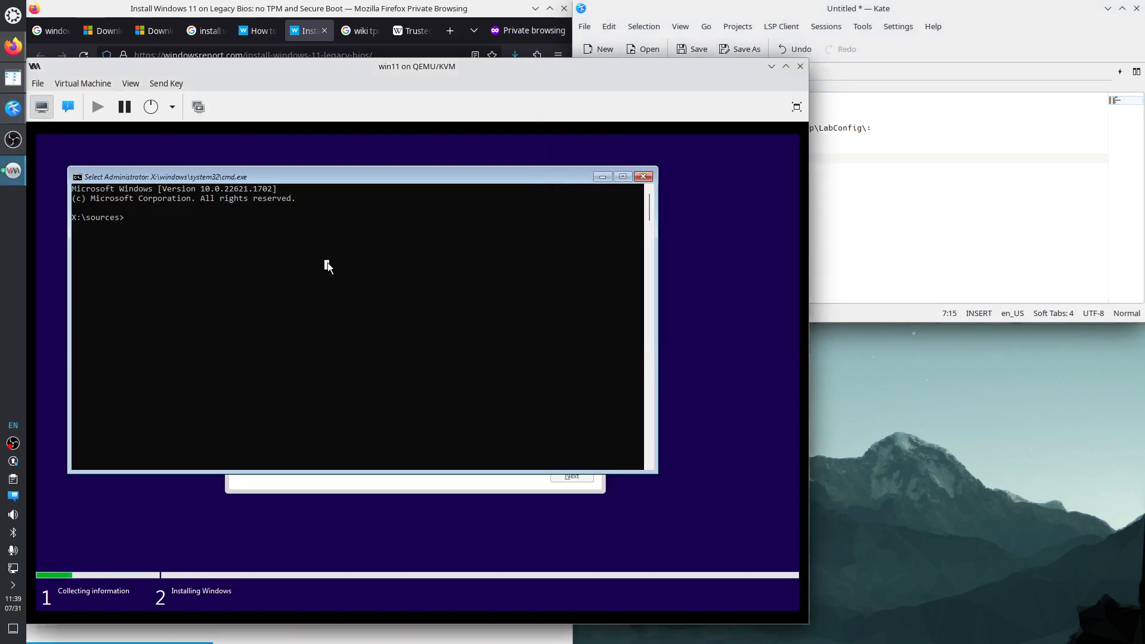
text(regedit)
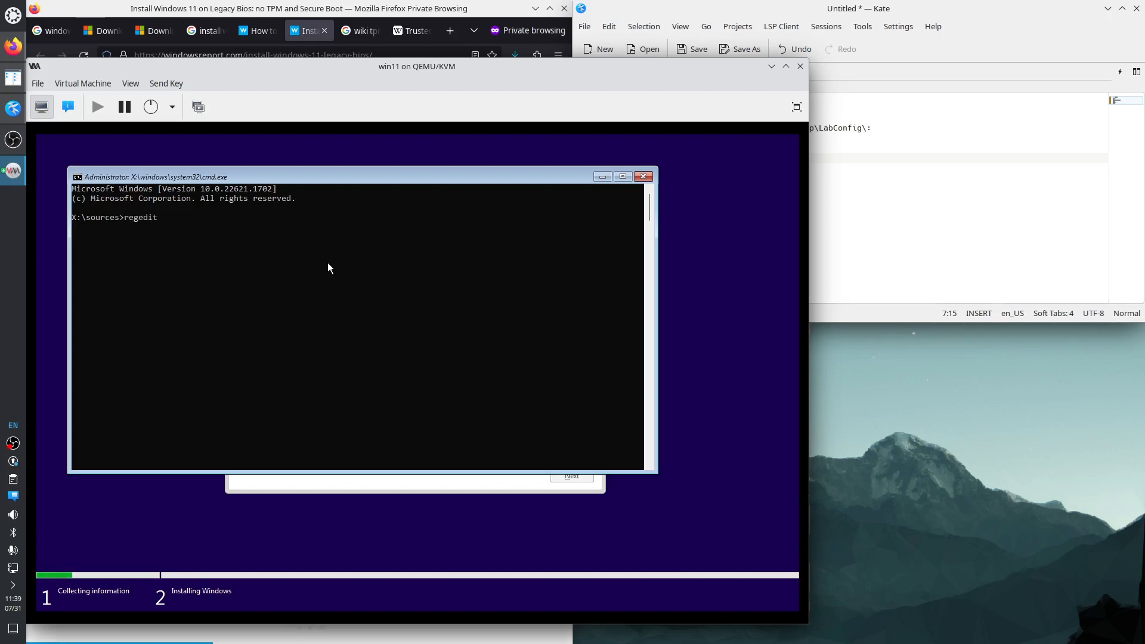
key(Return)
- Move and narrow the console, Registry Editor and Kate windows so the registry and the notes are visible side by side
click(871, 238)
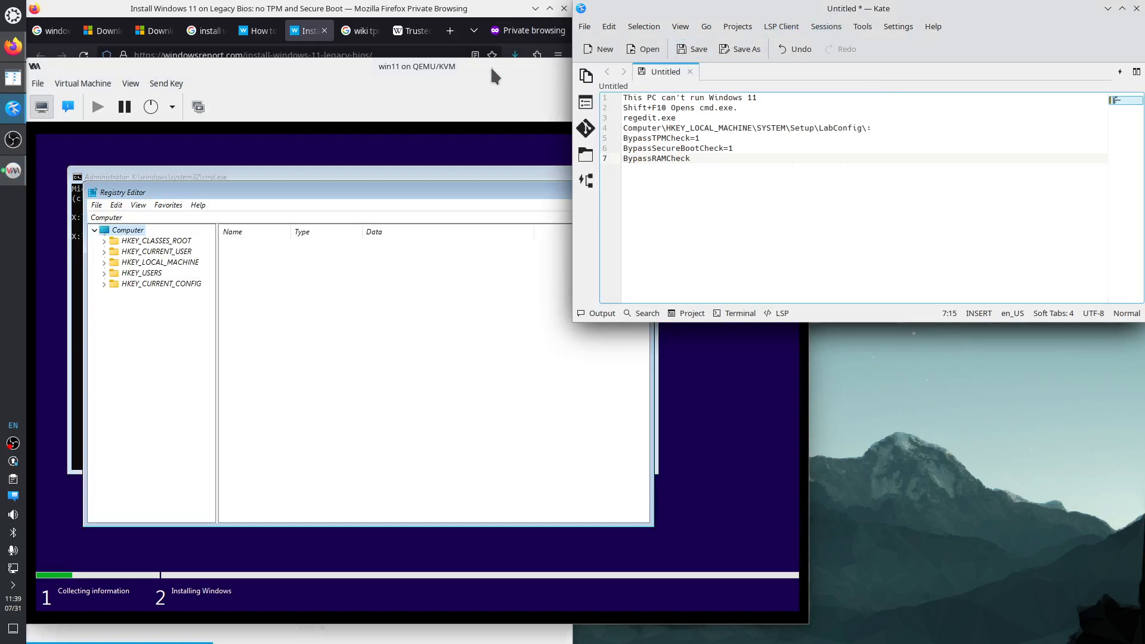
drag(490, 66, 379, 68)
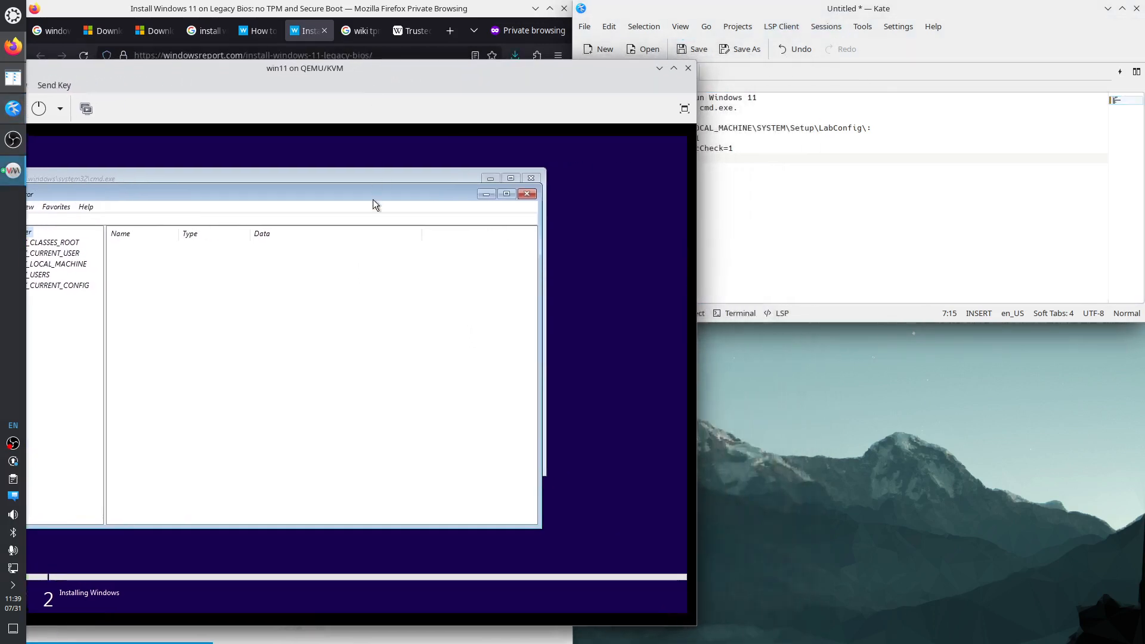
drag(376, 196, 425, 159)
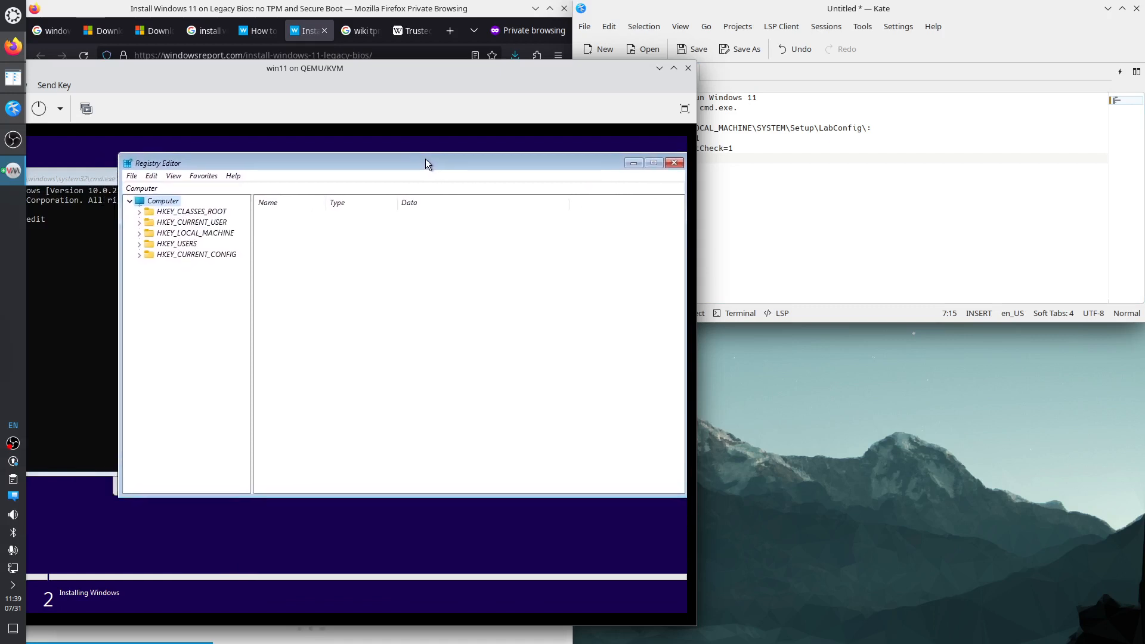
click(117, 338)
click(175, 160)
drag(117, 242, 315, 243)
click(724, 207)
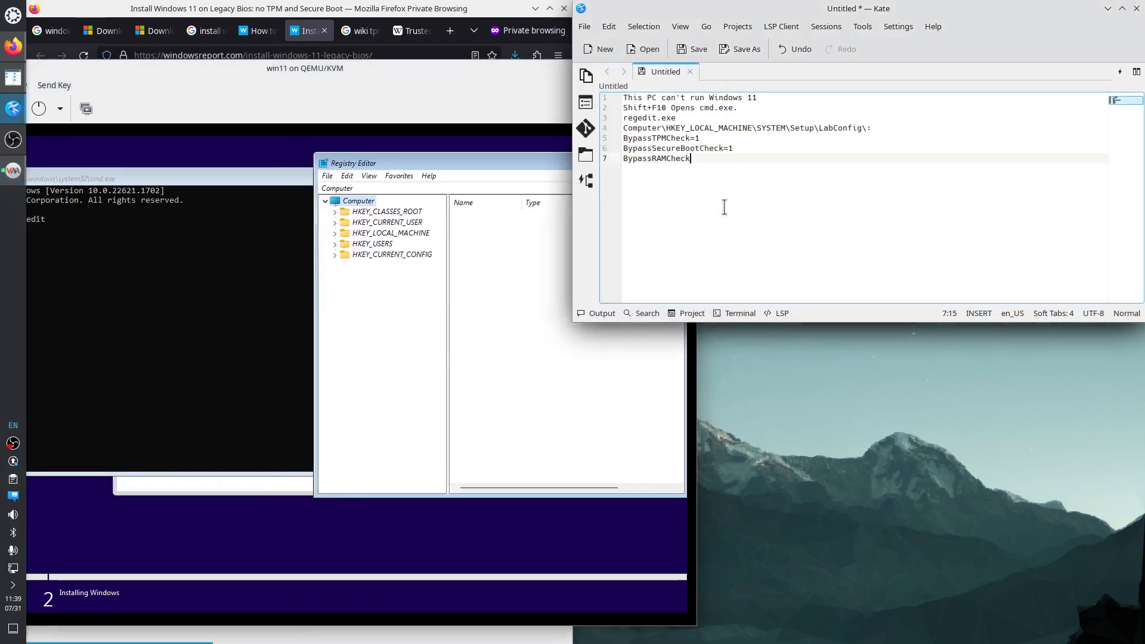
drag(576, 283, 697, 280)
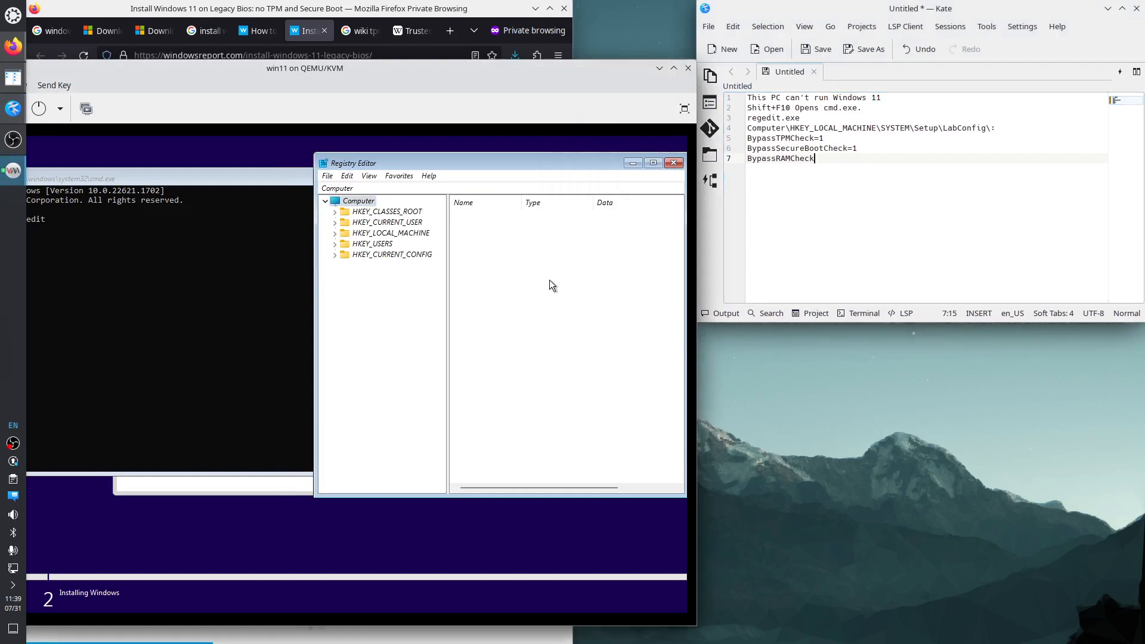
- Expand the registry tree down to HKEY_LOCAL_MACHINE\SYSTEM\Setup
double_click(388, 233)
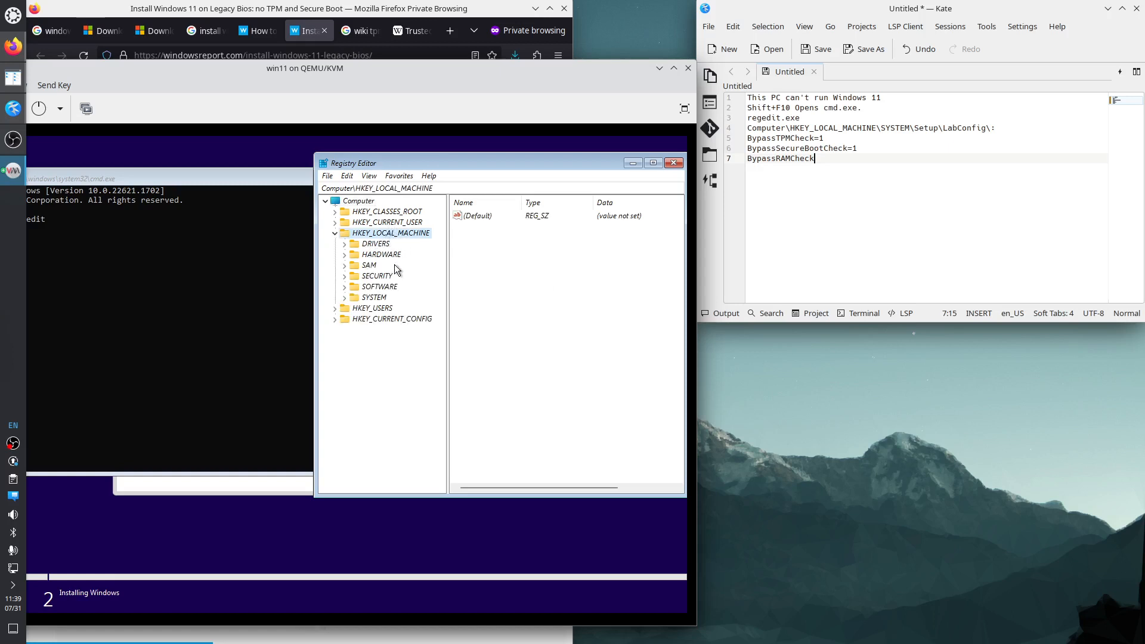
double_click(380, 298)
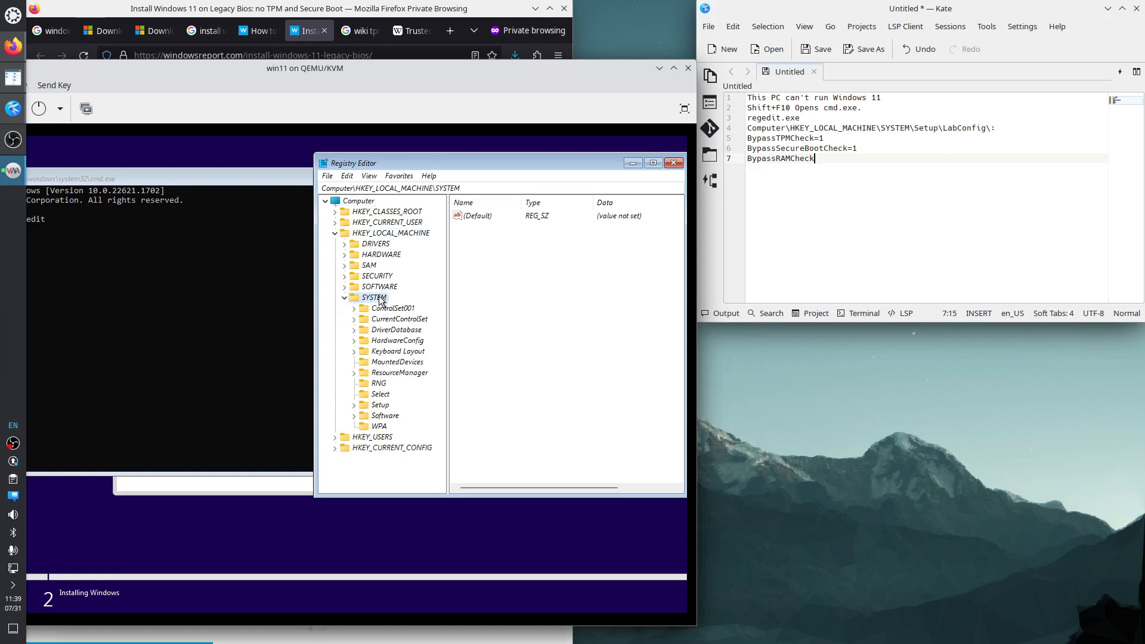
double_click(380, 405)
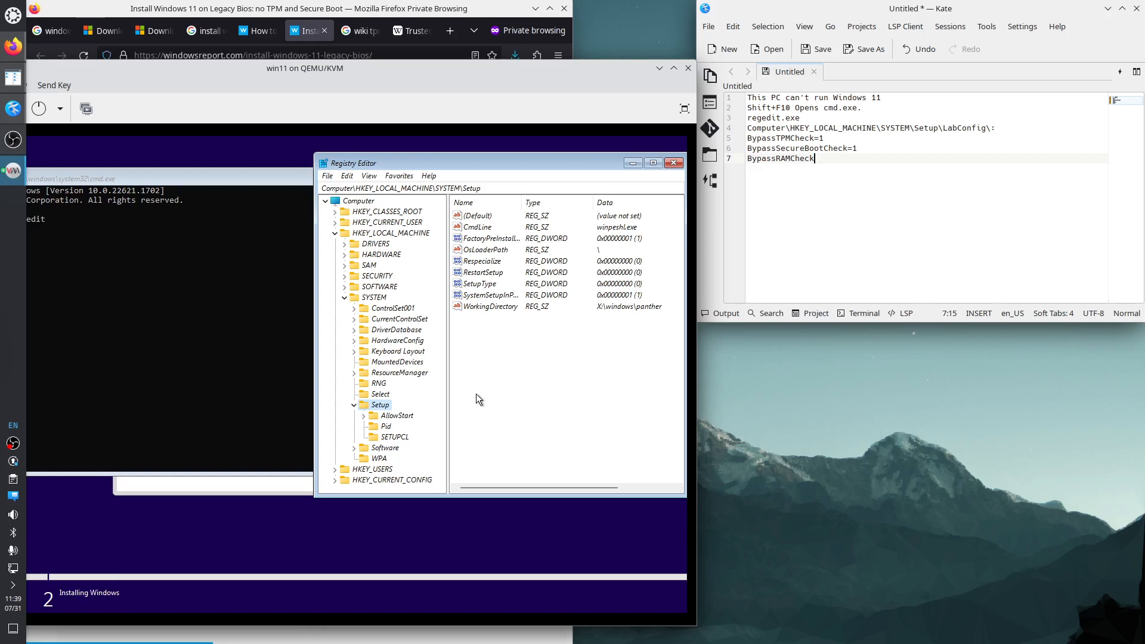
- Create a new registry key named LabConfig under the Setup key
right_click(382, 406)
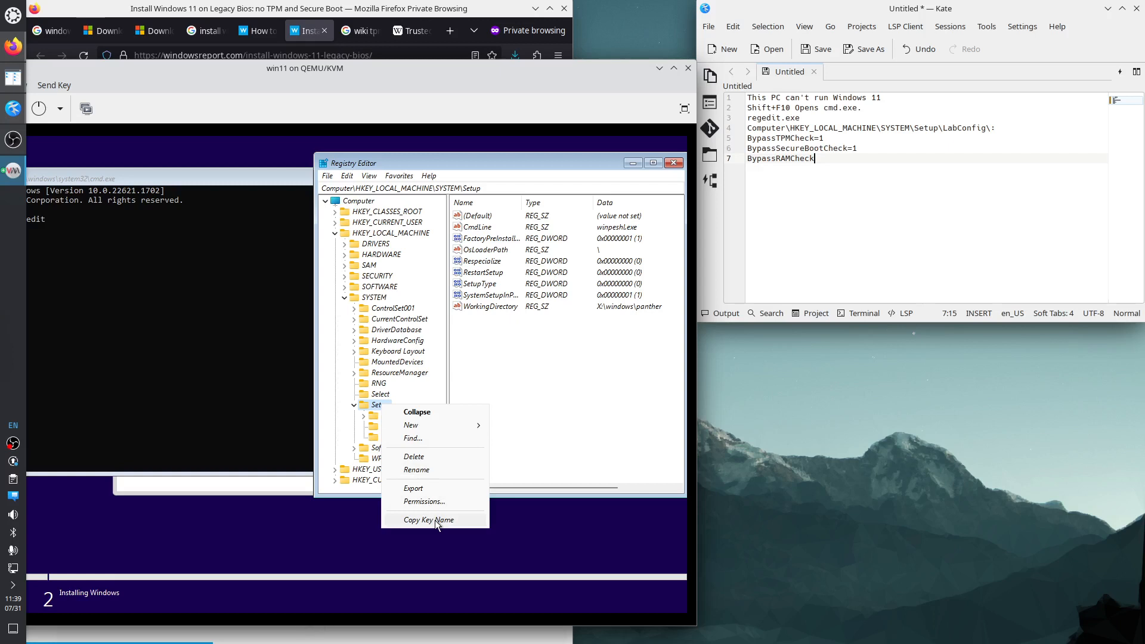
mouse_move(447, 424)
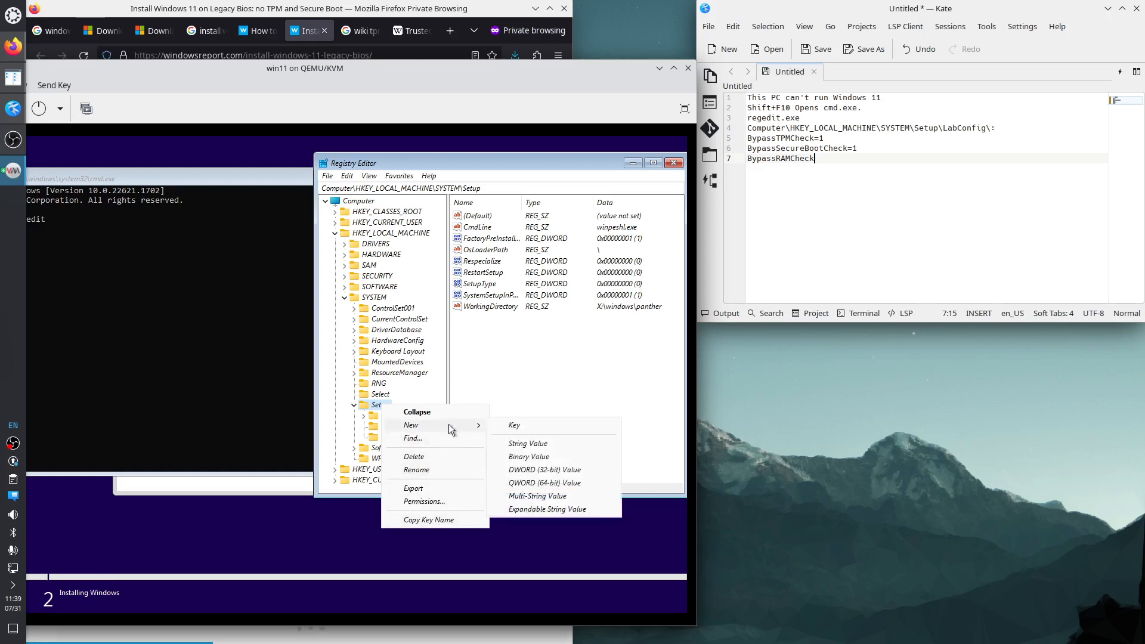
click(527, 424)
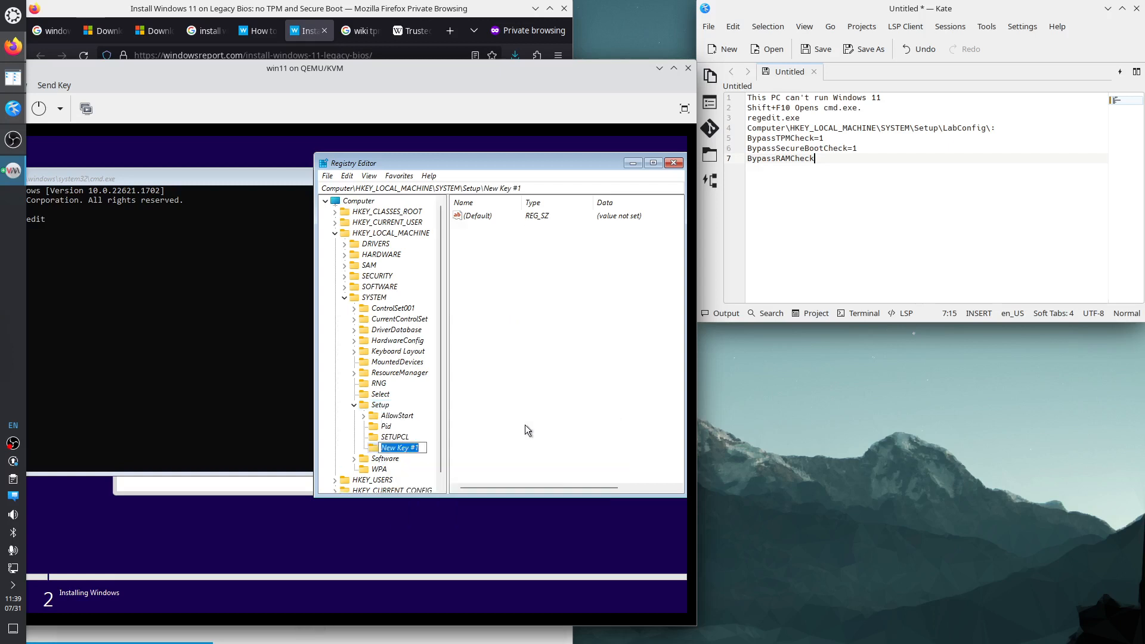
text(LabConfig)
key(Return)
- Add a DWORD (32-bit) value named BypassTPMCheck to the LabConfig key and set its data to 1
click(504, 294)
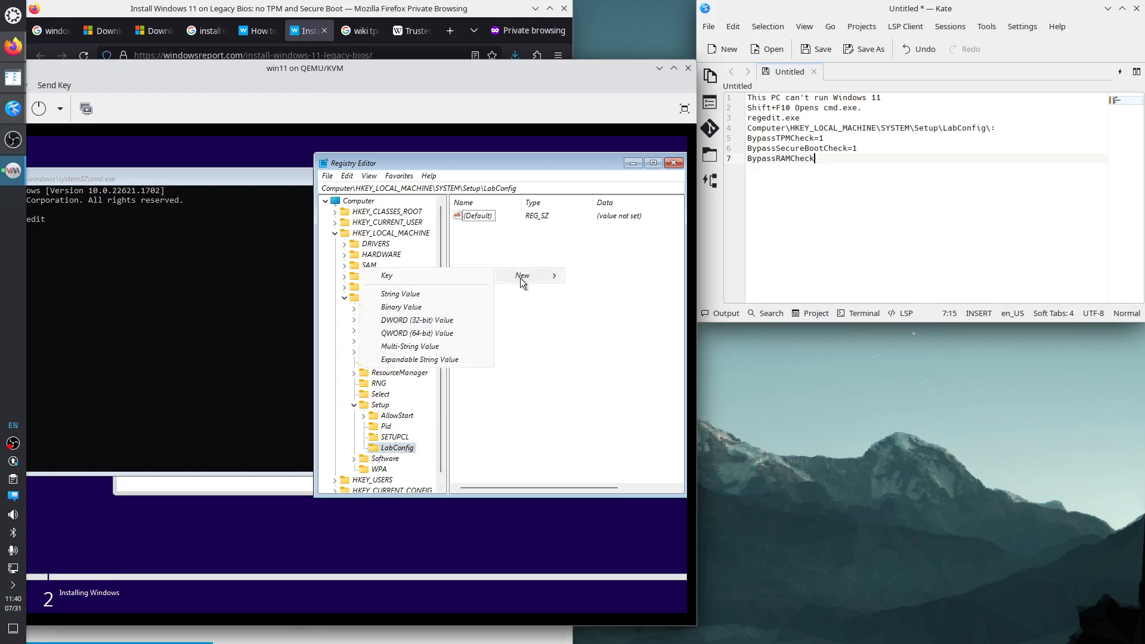
mouse_move(497, 276)
click(448, 322)
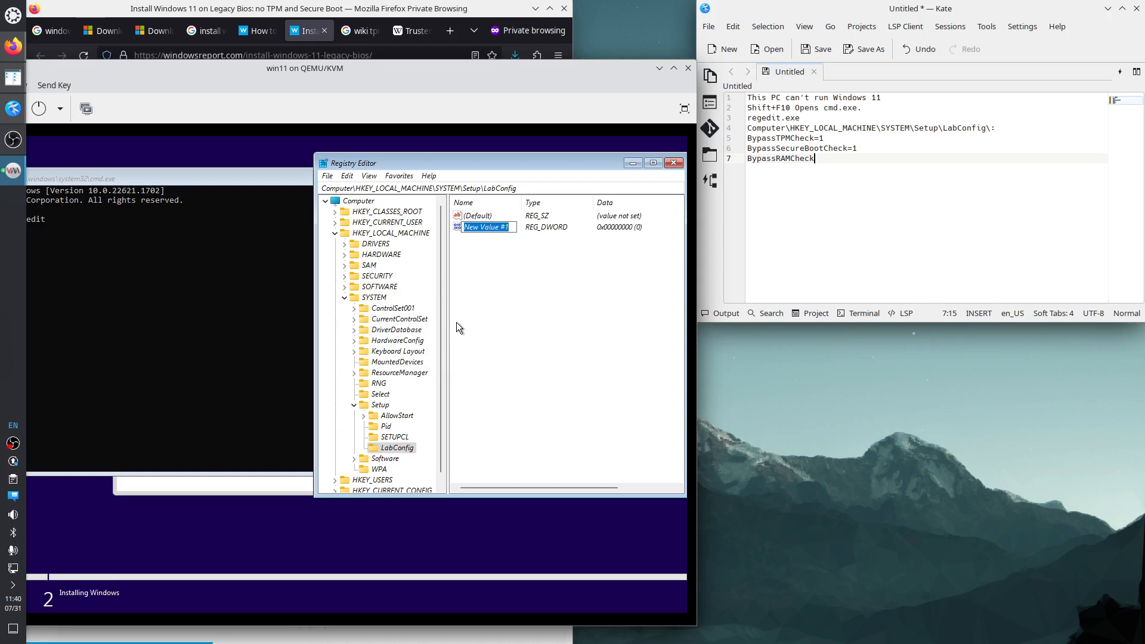
text(BypassTPMCheck)
key(Return)
key(Return)
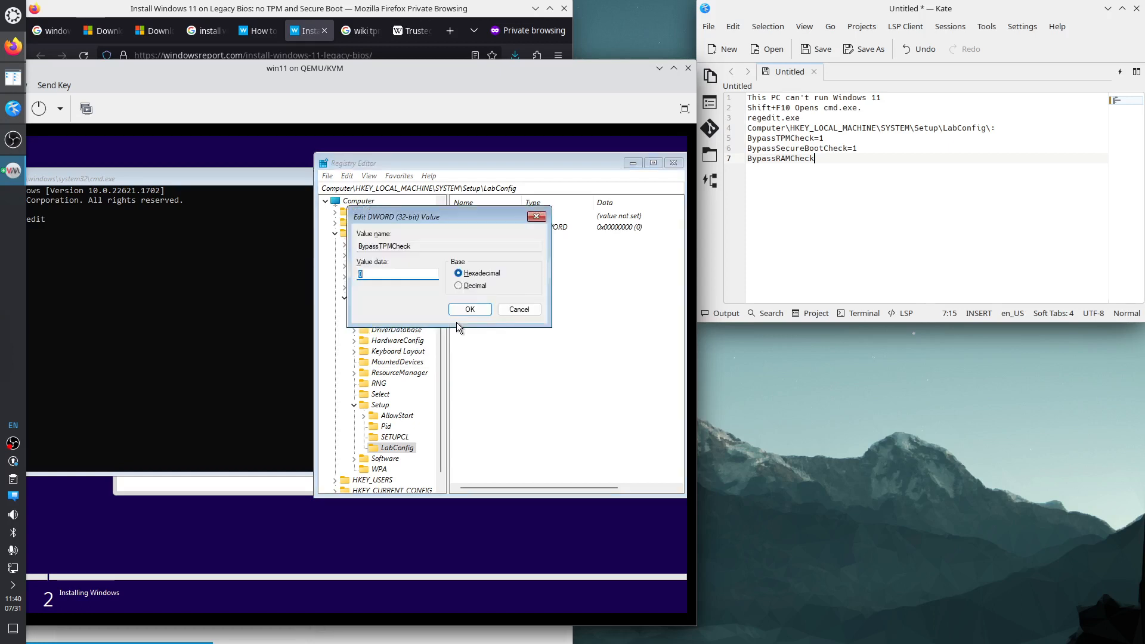
text(1)
key(Return)
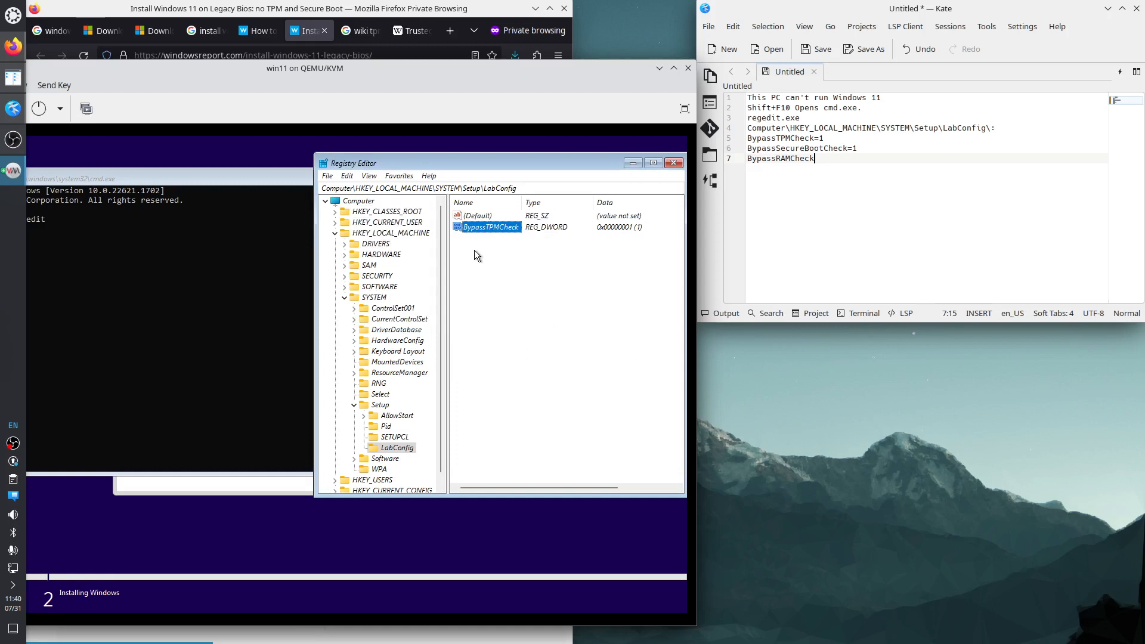
- Reopen the BypassTPMCheck value to check its data, and close its edit dialog
key(Return)
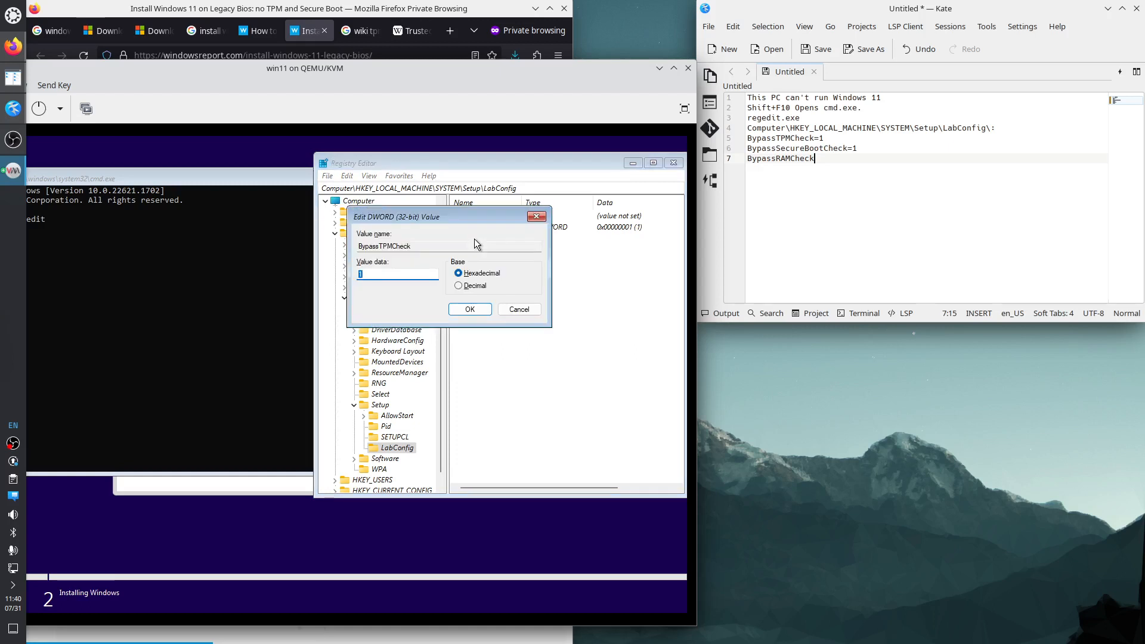
key(Return)
key(Return)
key(Return)
key(Return)
key(Return)
key(Return)
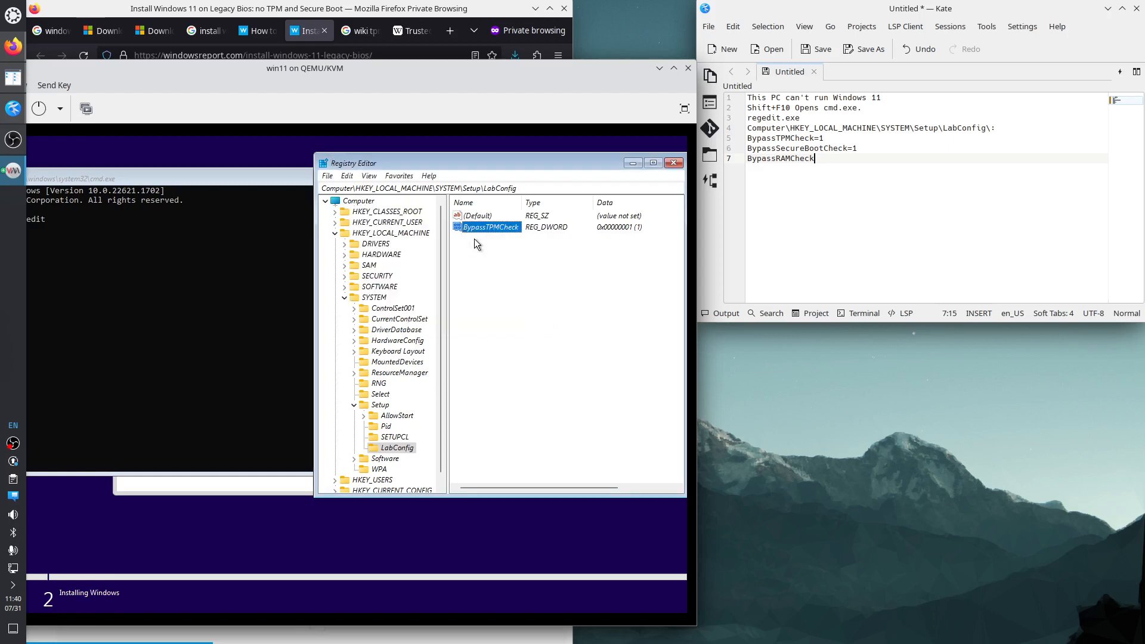
- Create a new DWORD (32-bit) value named BypassSecureBootCheck in the LabConfig key
key(Return)
right_click(472, 272)
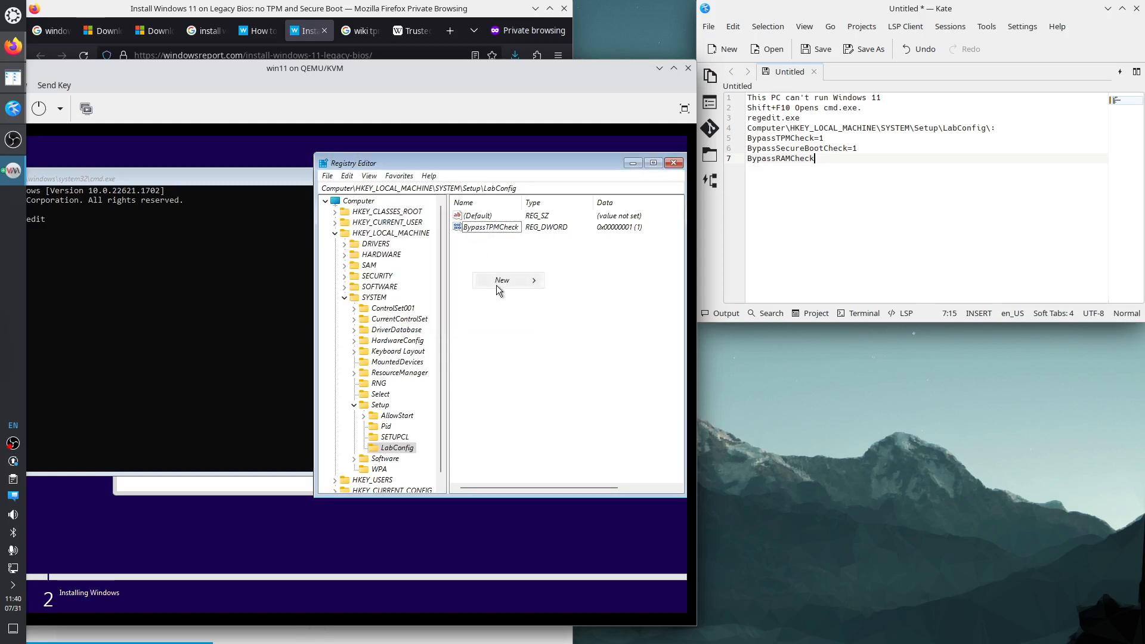
mouse_move(498, 285)
right_click(488, 341)
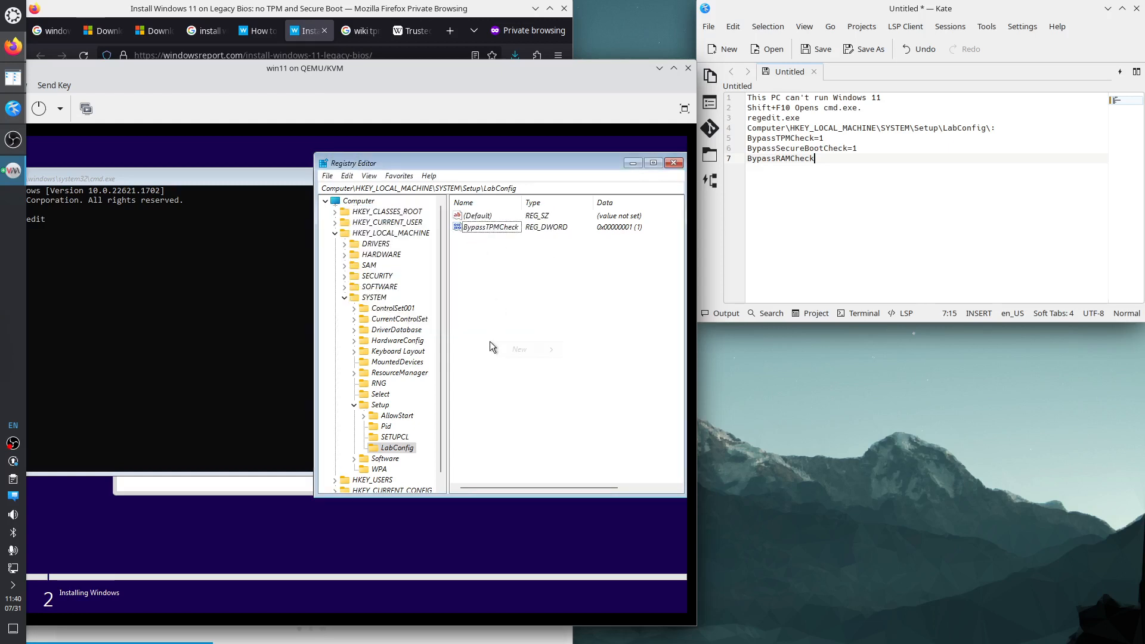
right_click(485, 268)
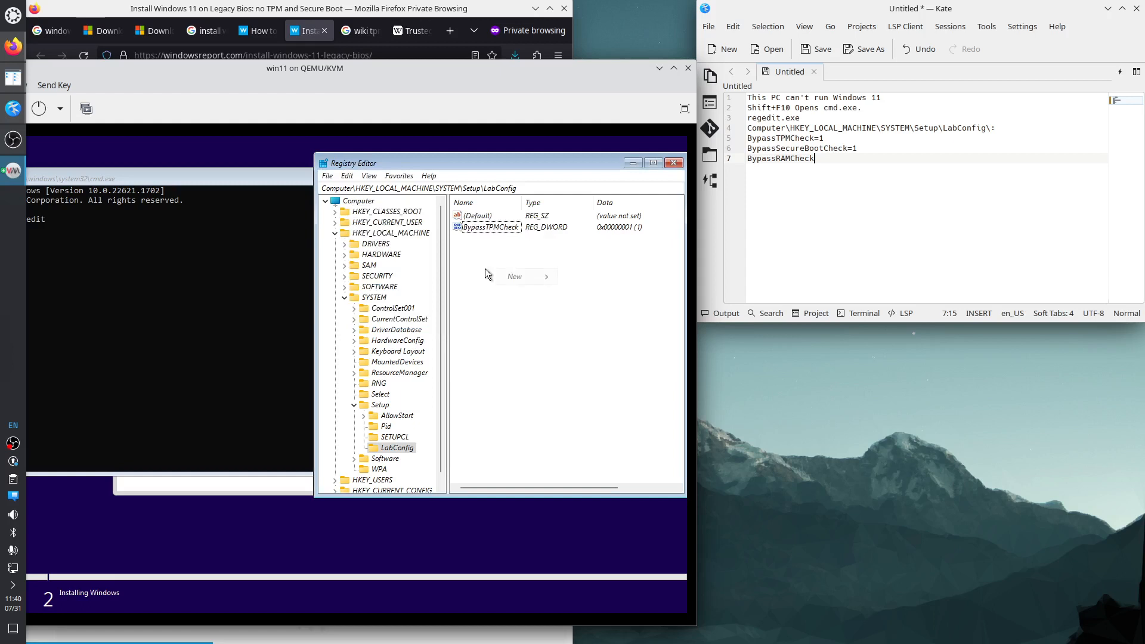
right_click(492, 336)
mouse_move(510, 345)
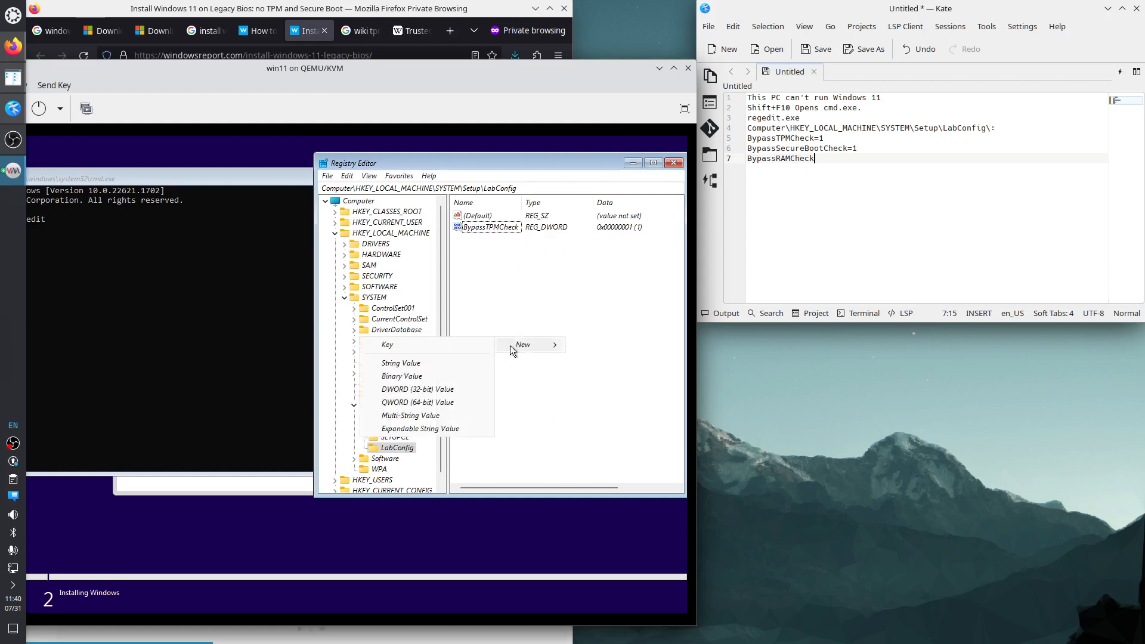
click(442, 391)
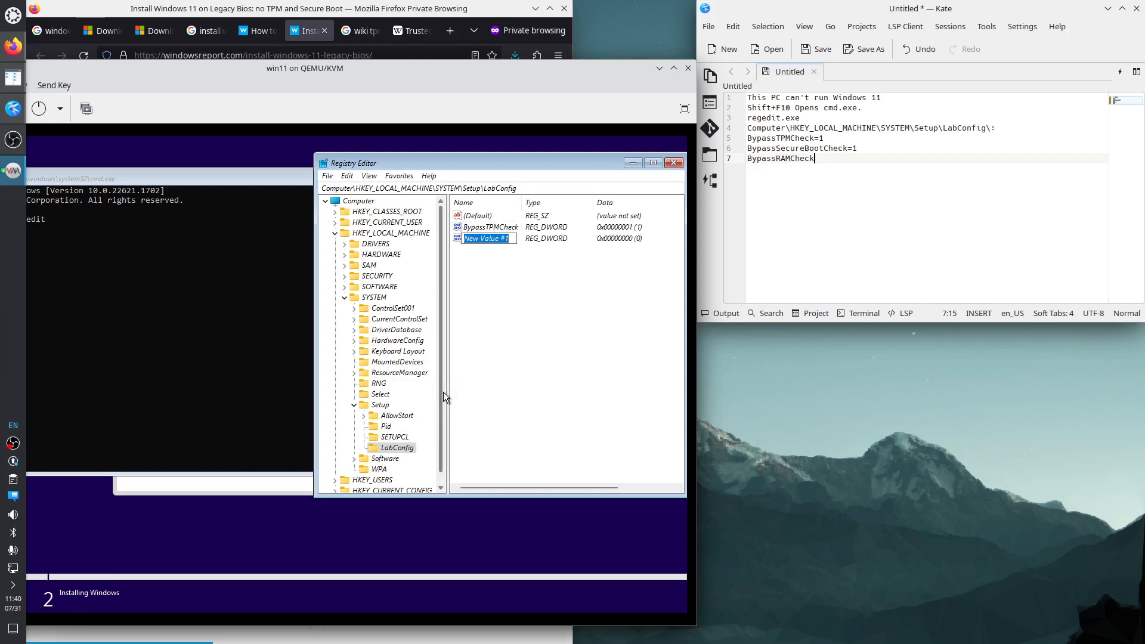
text(BypassSecureBootC)
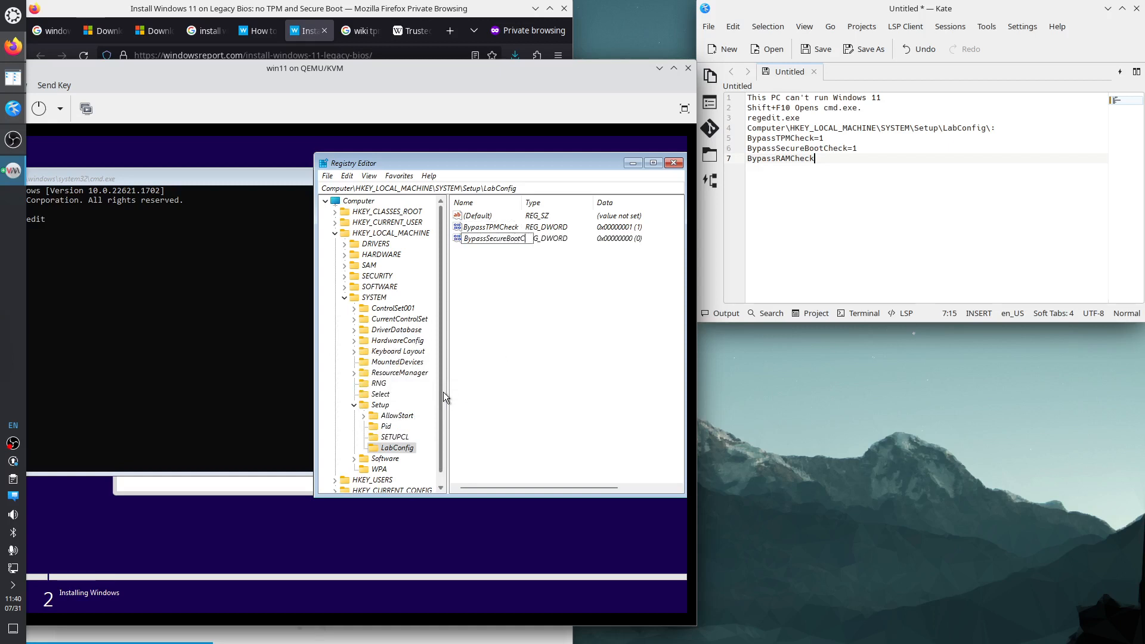
text(heck)
key(Return)
- Set the BypassSecureBootCheck value's data to 1 and widen the Name column to fit the full value name
key(Return)
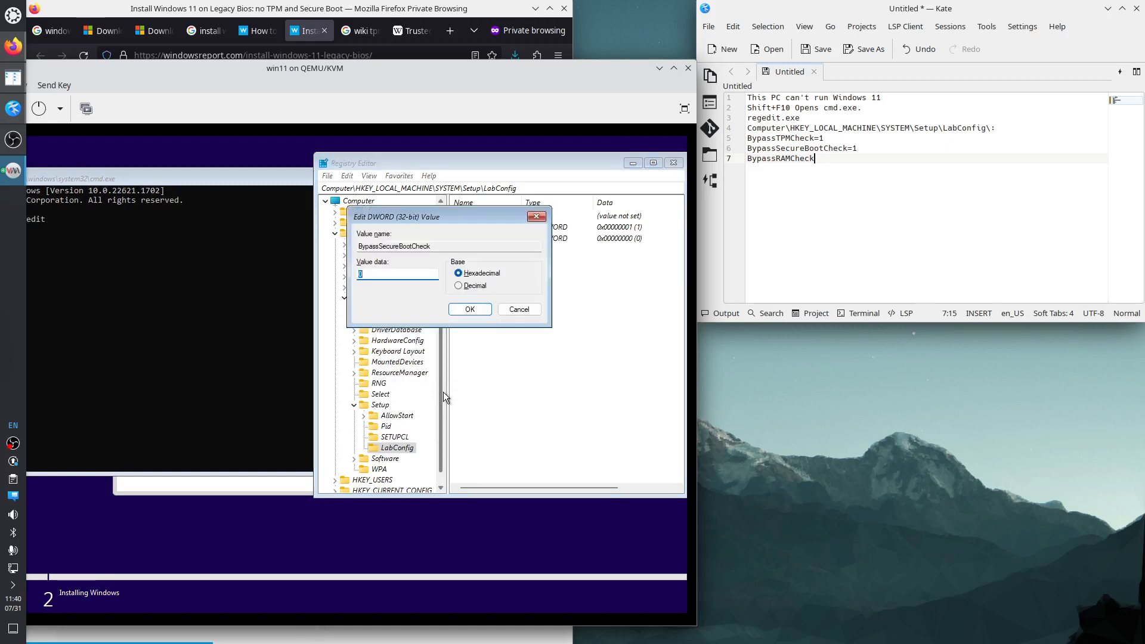
text(1)
key(Return)
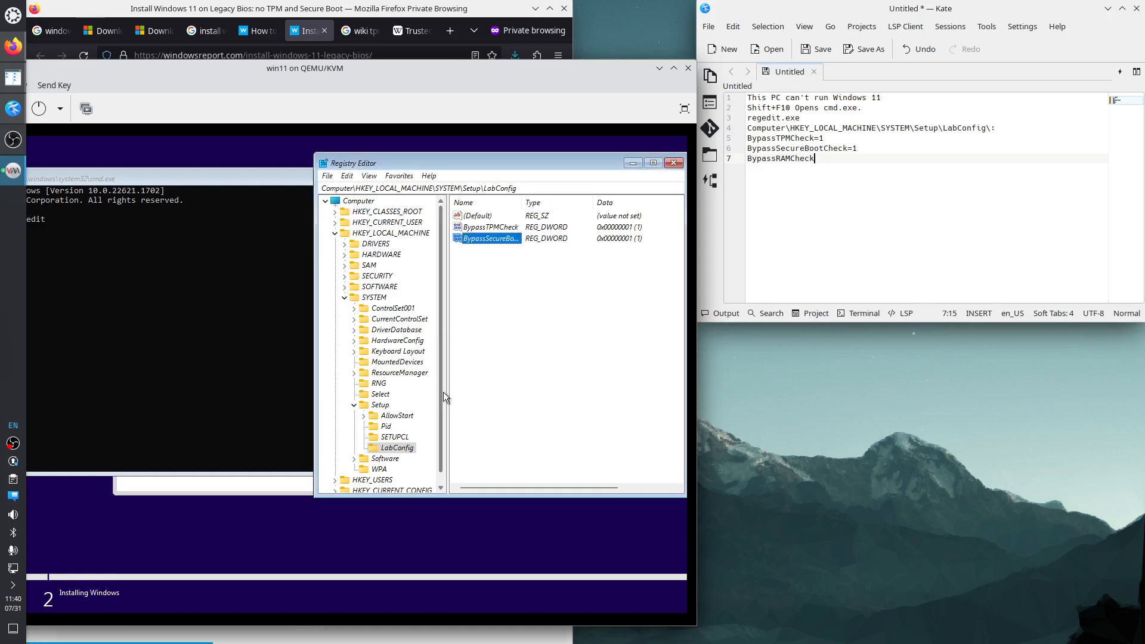
double_click(521, 202)
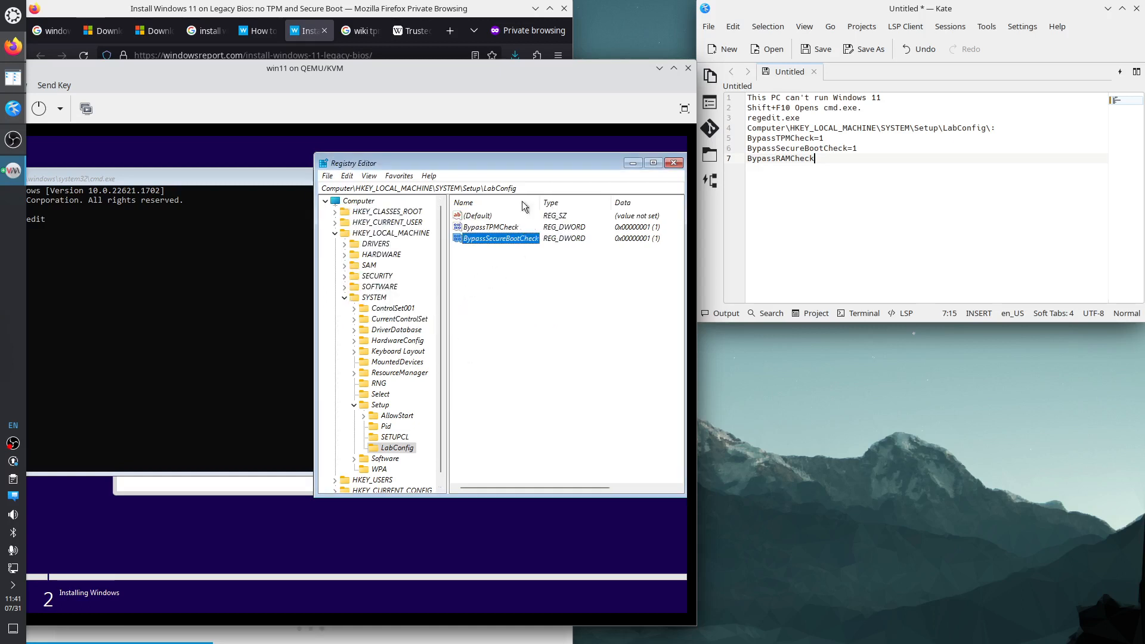
- Add a DWORD (32-bit) value named BypassRAMCheck to the LabConfig key and set its data to 1
right_click(499, 299)
mouse_move(525, 308)
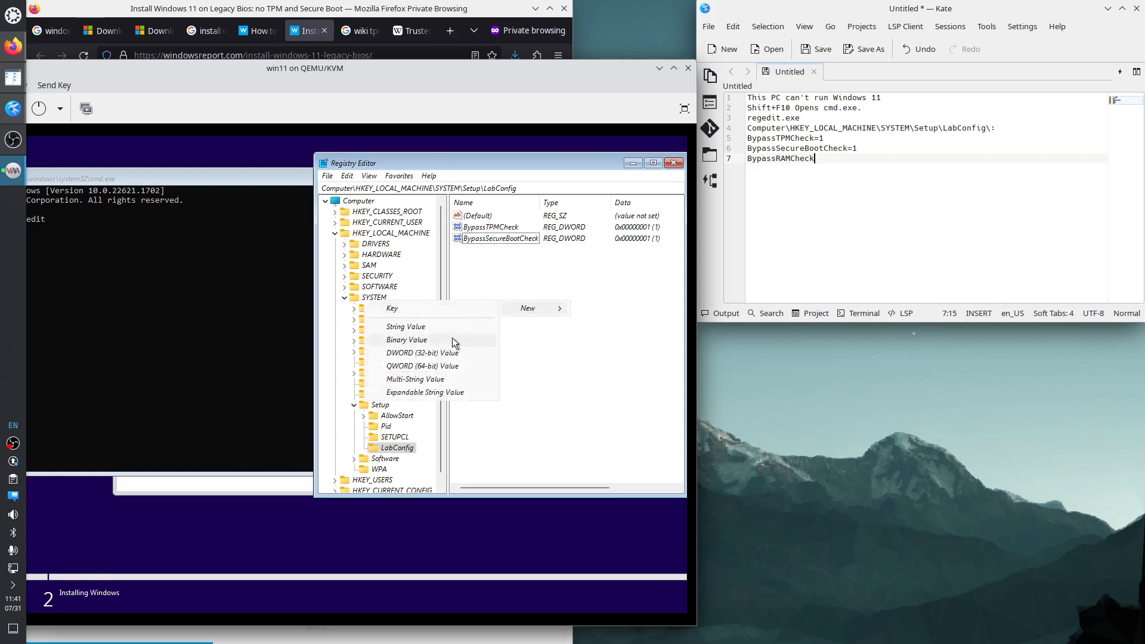
click(447, 353)
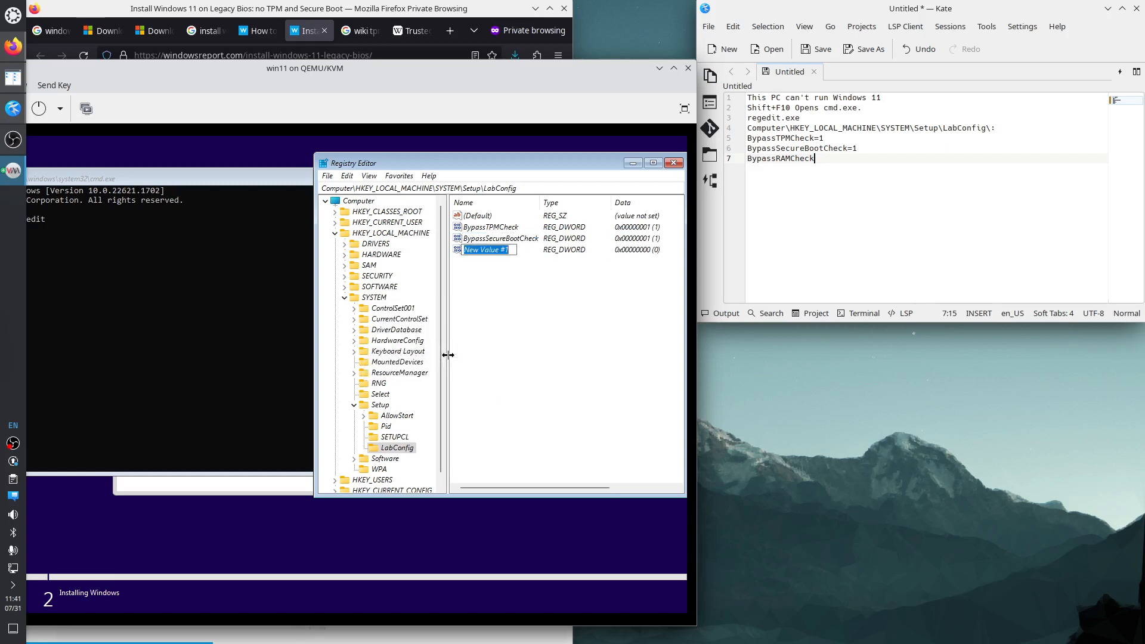
text(BypassRAMCheck)
key(Return)
key(Return)
text(1)
key(Return)
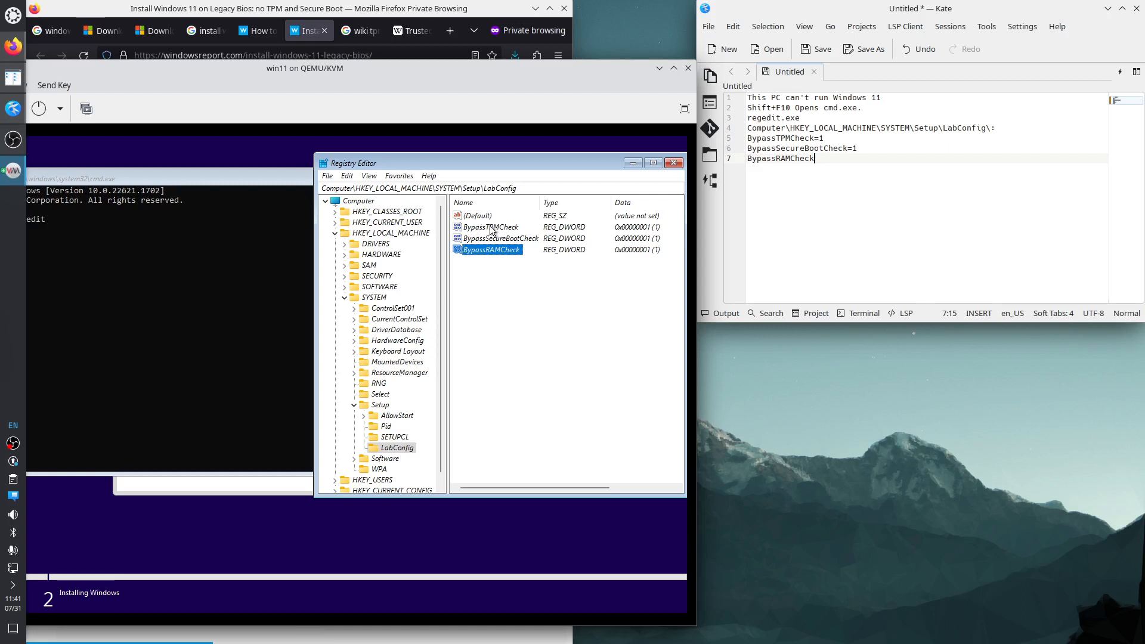
- Close the Registry Editor and bring the Windows Setup window in front of the command prompt
double_click(781, 138)
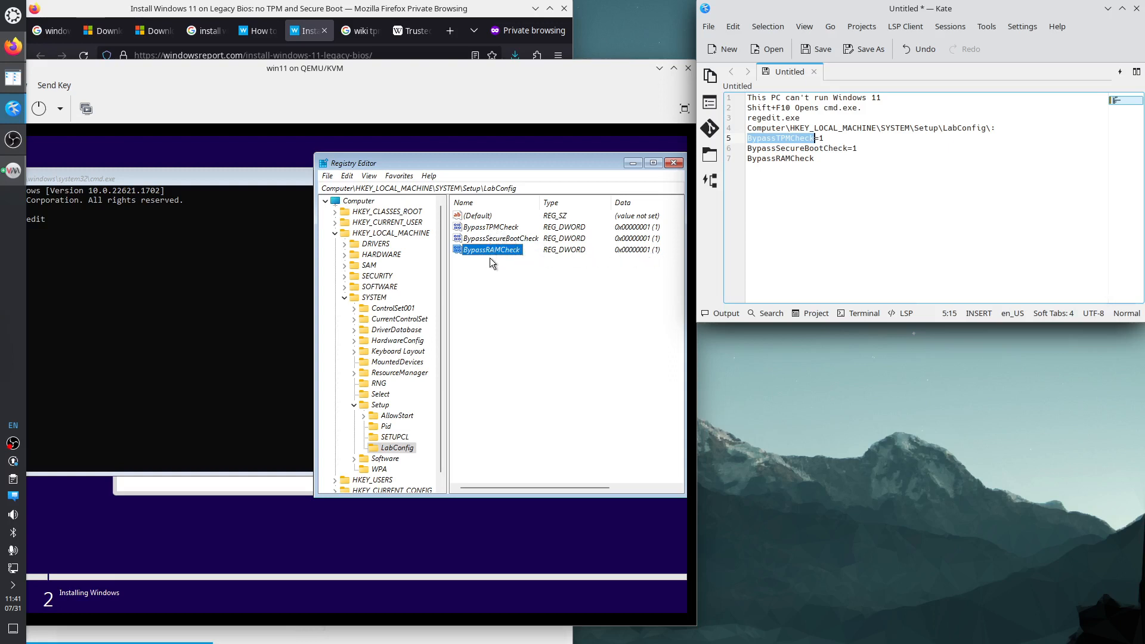
click(498, 285)
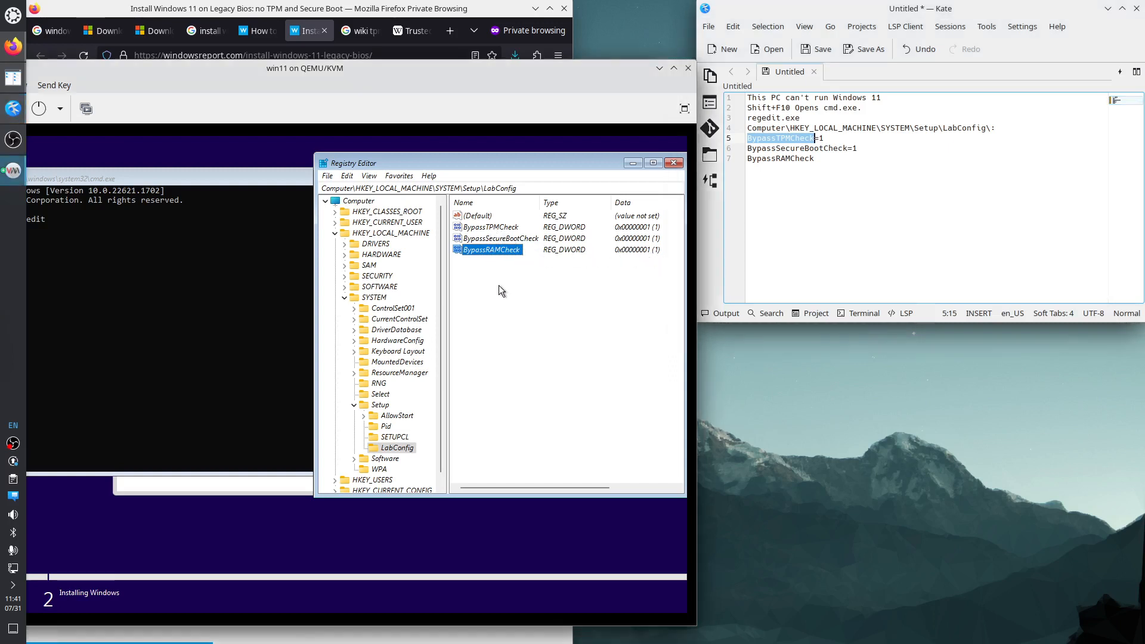
click(674, 162)
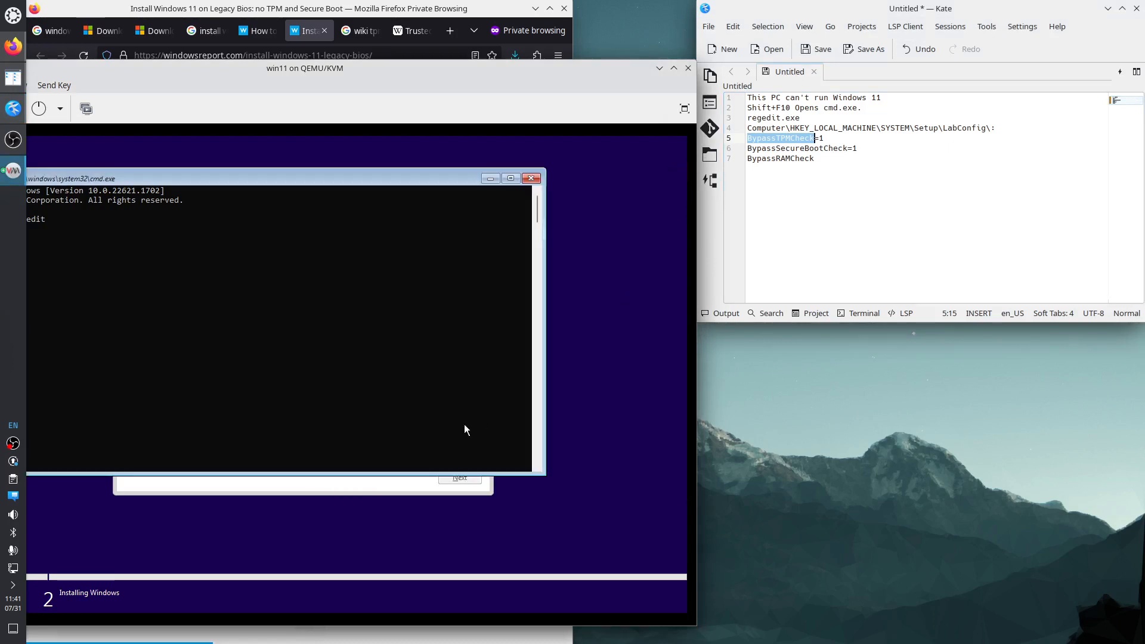
click(377, 489)
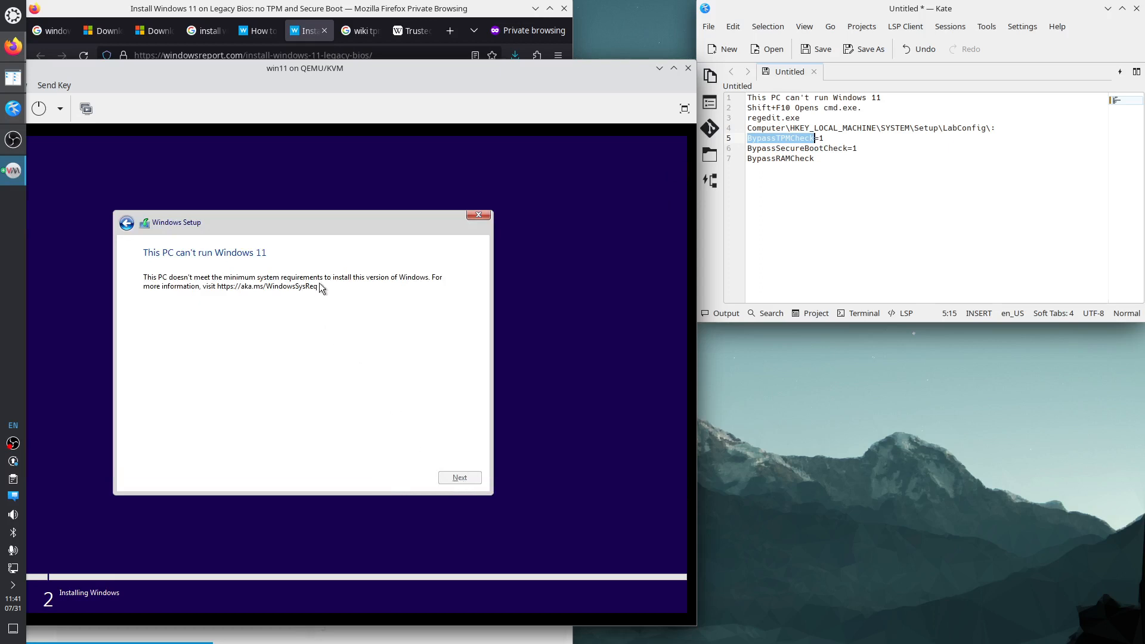
- Switch to Firefox and read the legacy BIOS article's LabConfig registry steps and what to do after setting the values
click(340, 10)
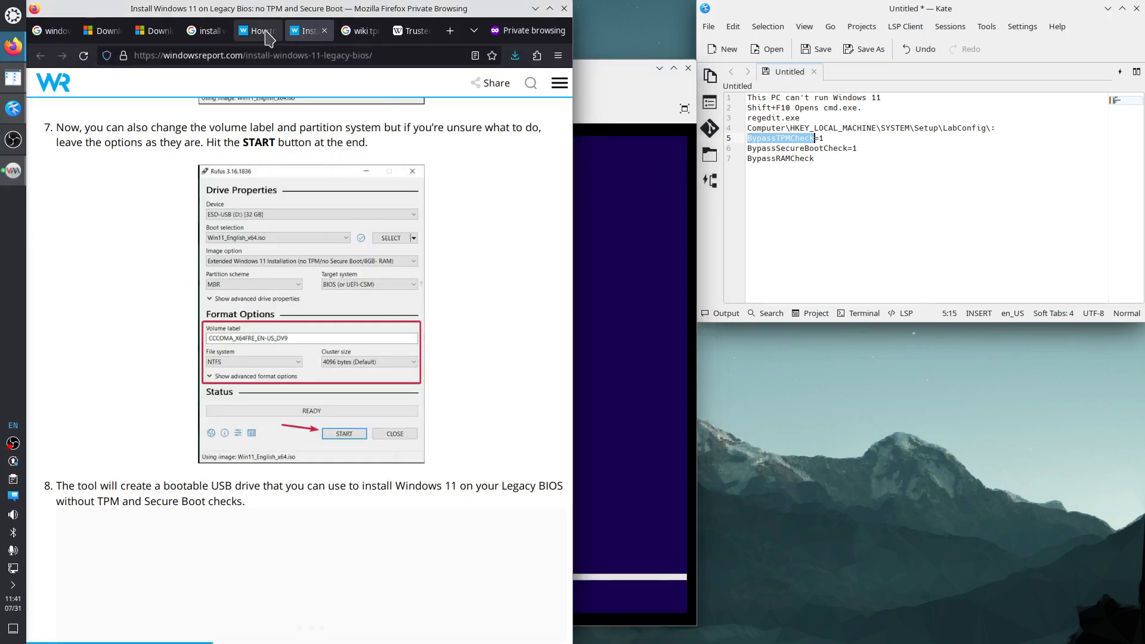
scroll(309, 213, down, 20)
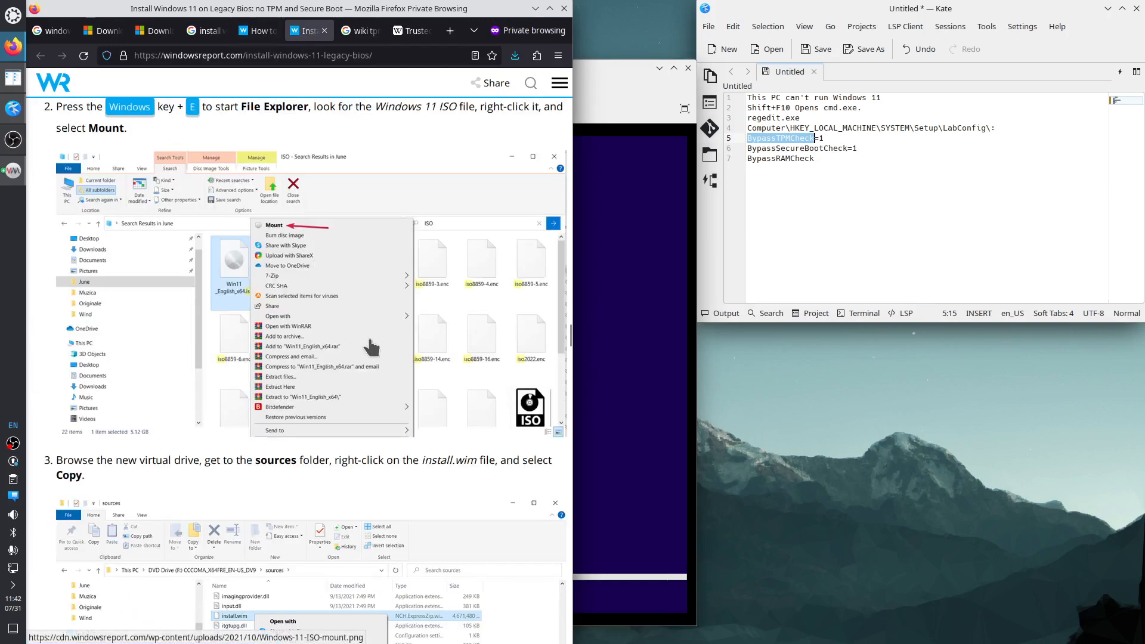
scroll(375, 361, down, 15)
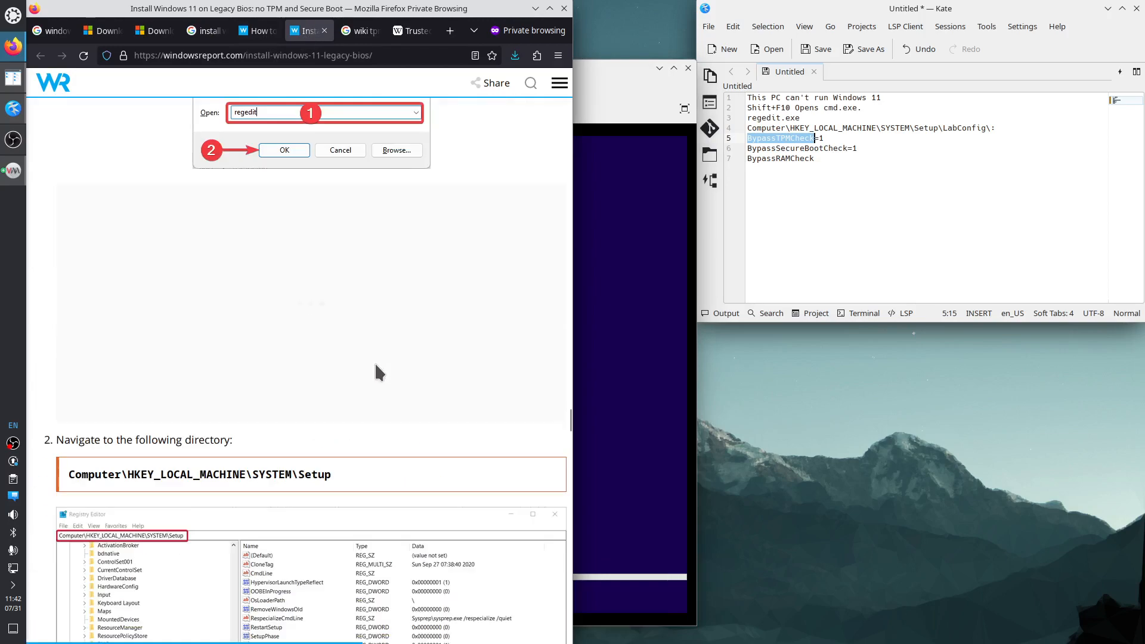
scroll(375, 363, down, 12)
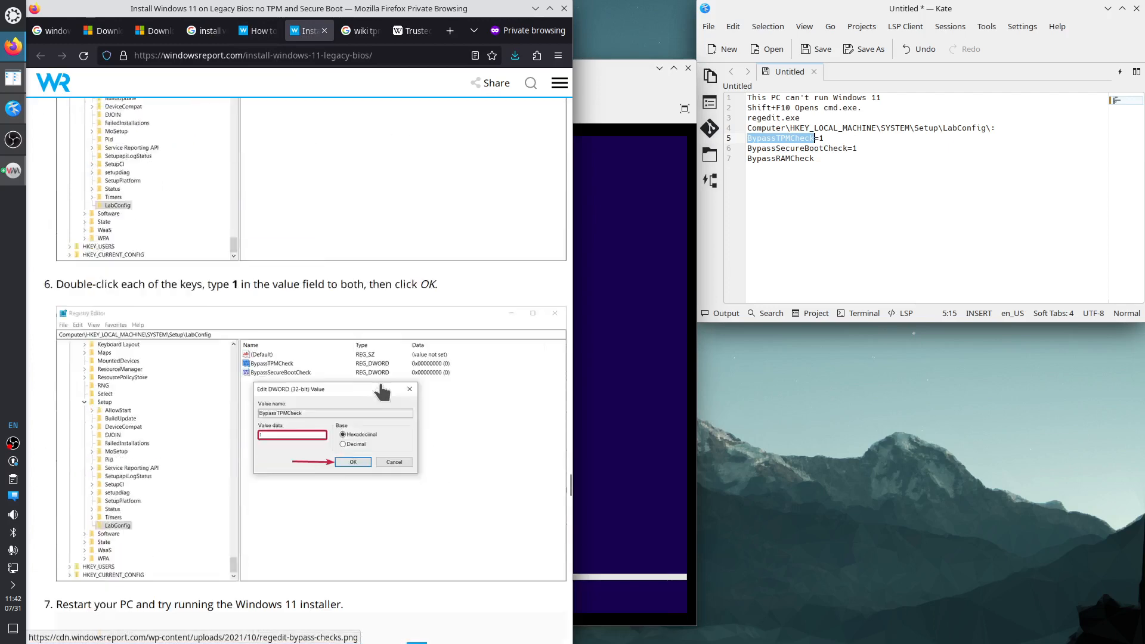
scroll(399, 388, down, 1)
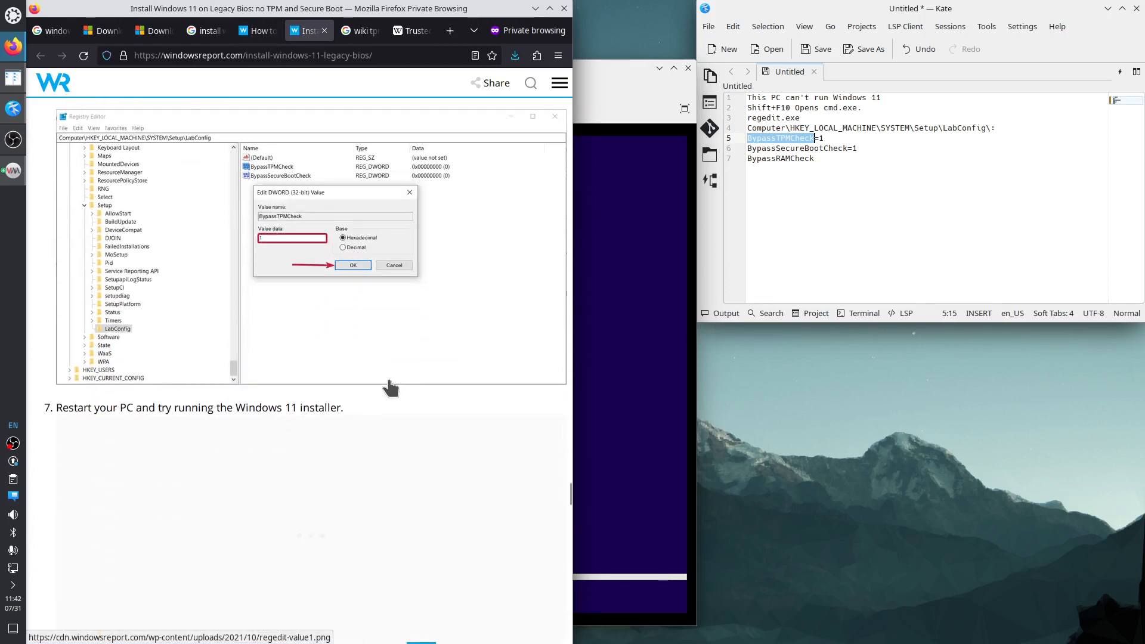
scroll(391, 388, up, 5)
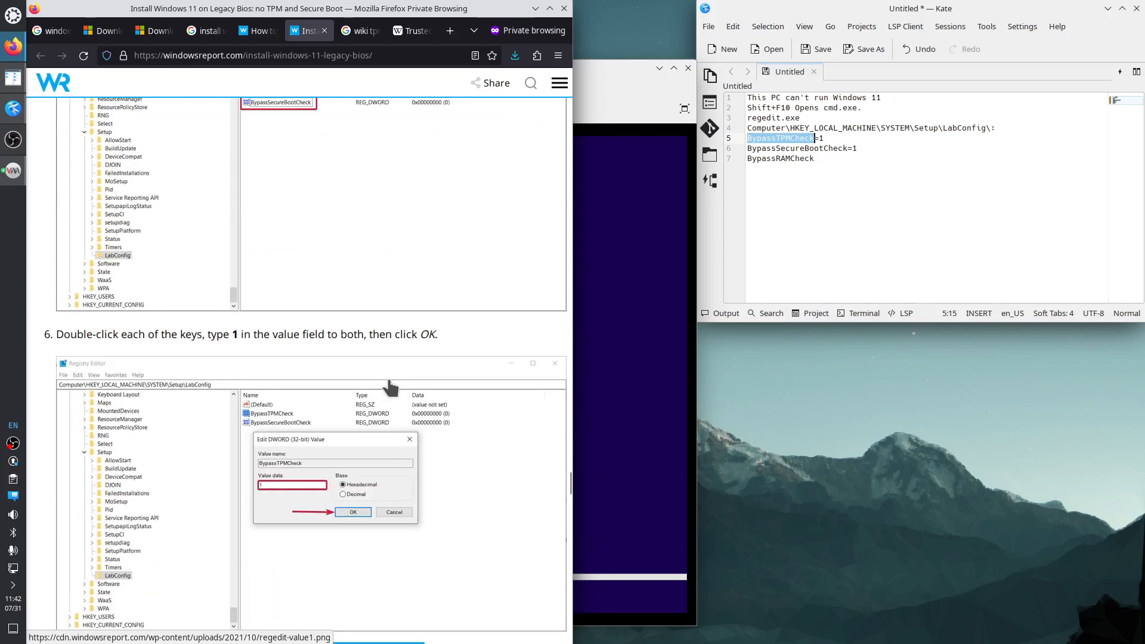
scroll(391, 387, down, 3)
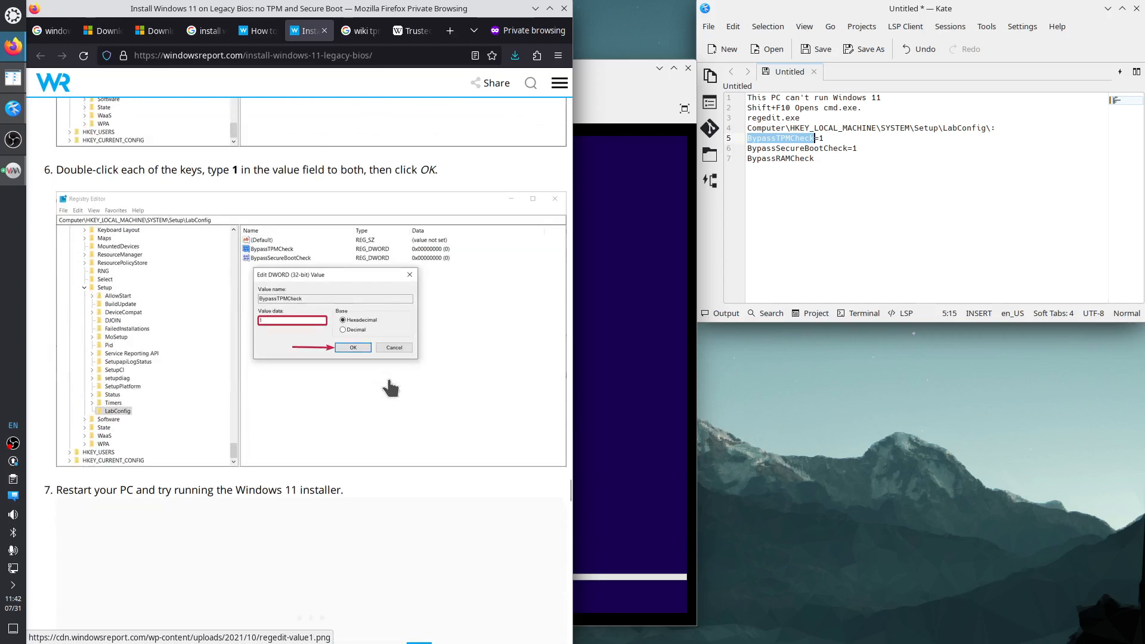
scroll(389, 388, down, 3)
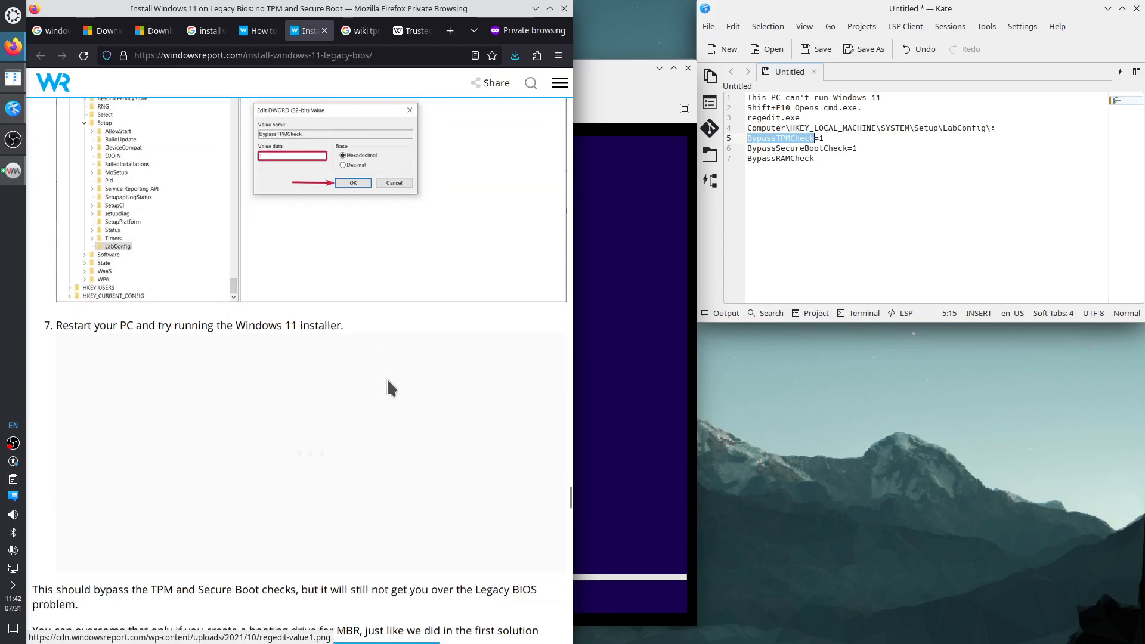
scroll(389, 386, down, 2)
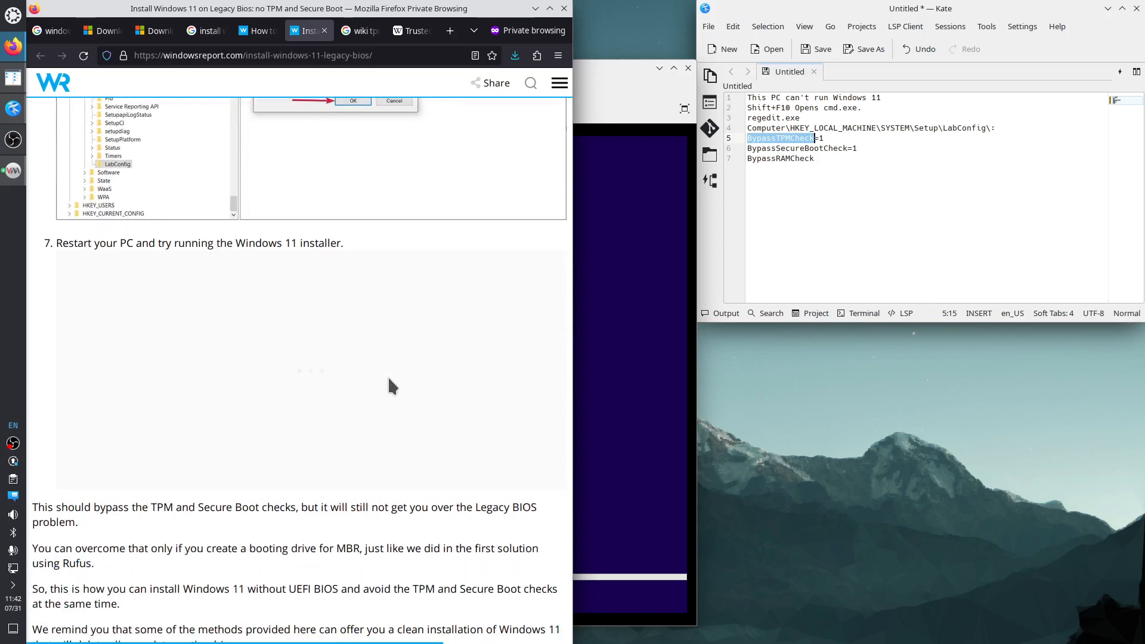
scroll(390, 386, down, 2)
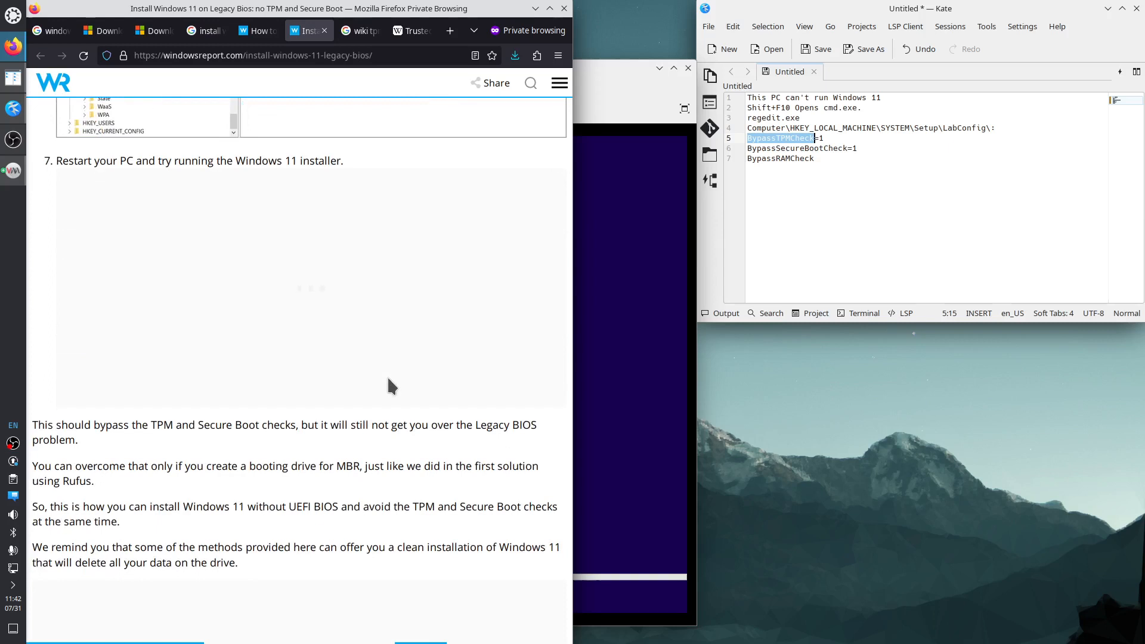
scroll(388, 379, down, 2)
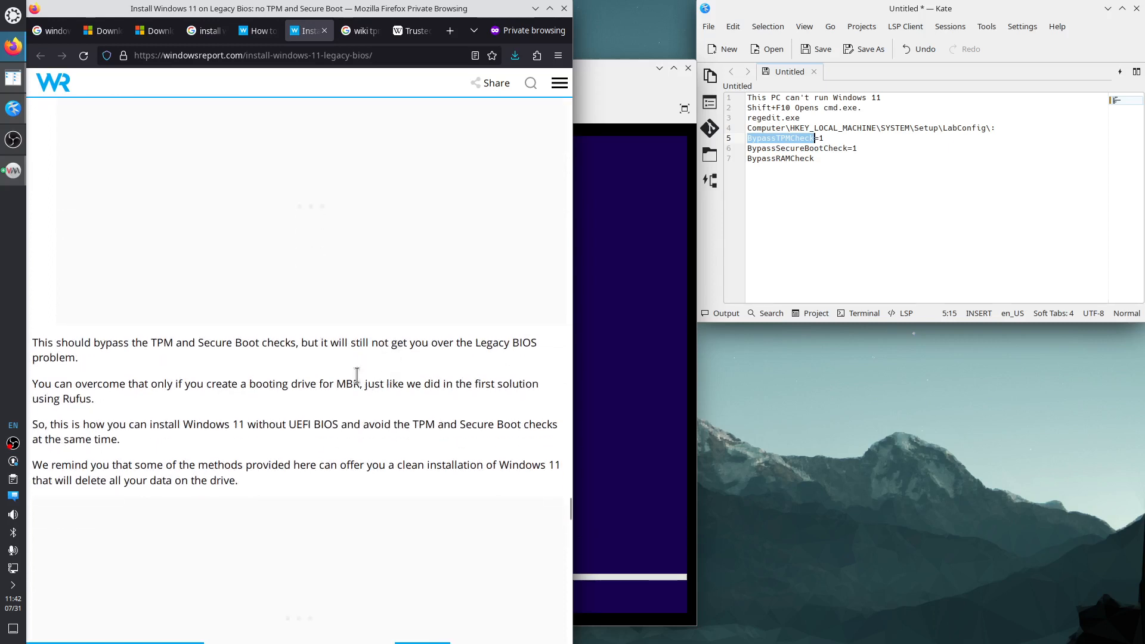
scroll(357, 374, up, 2)
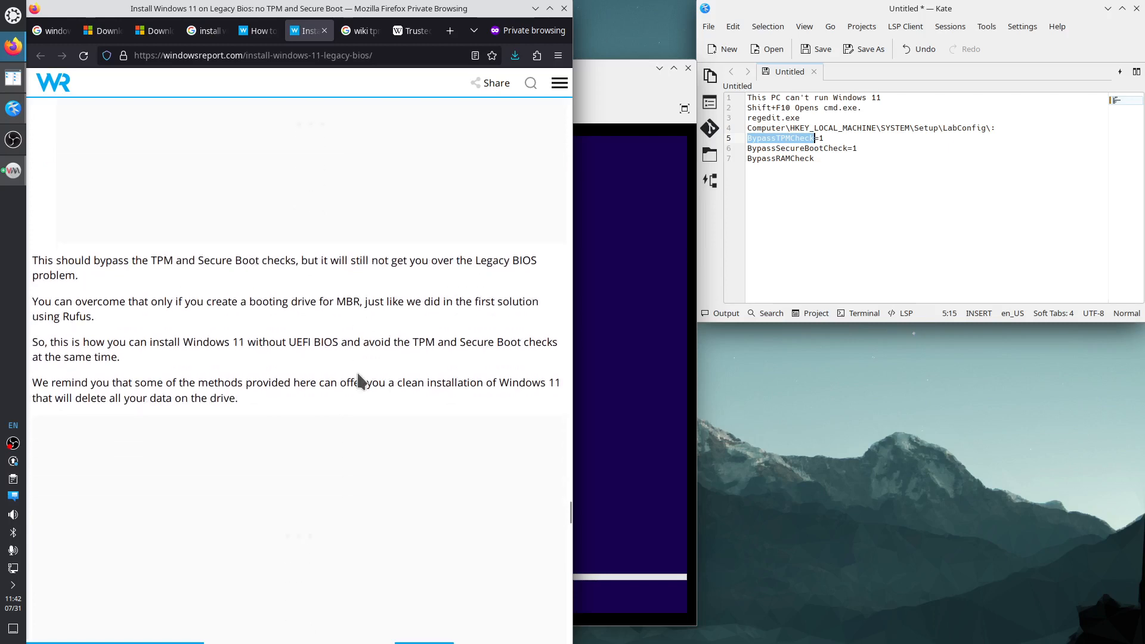
scroll(358, 376, up, 4)
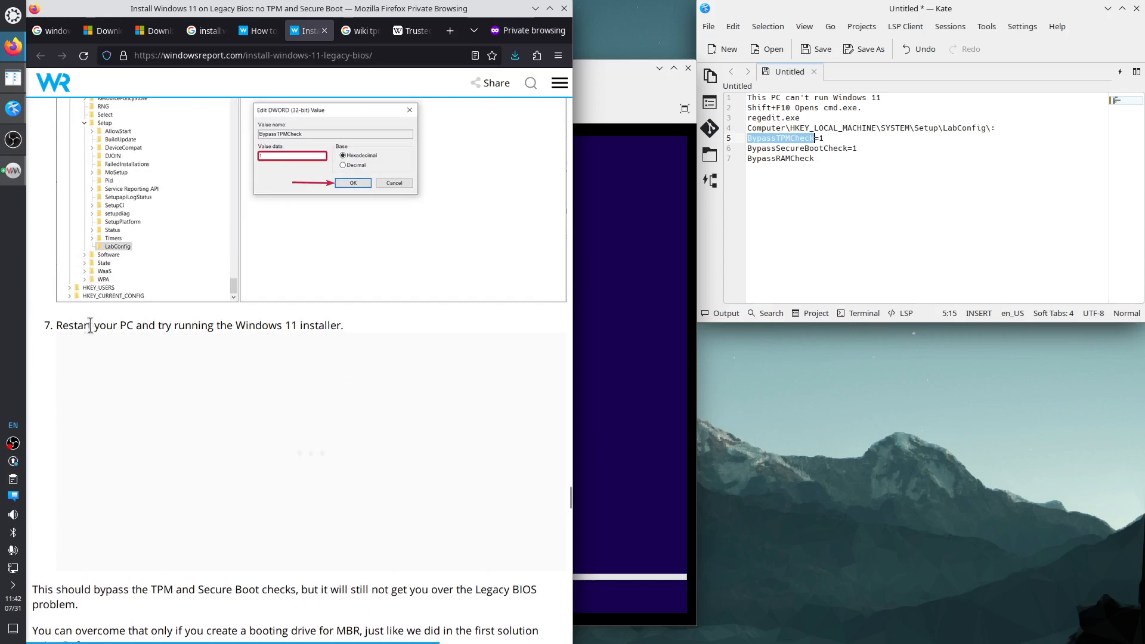
drag(74, 325, 343, 324)
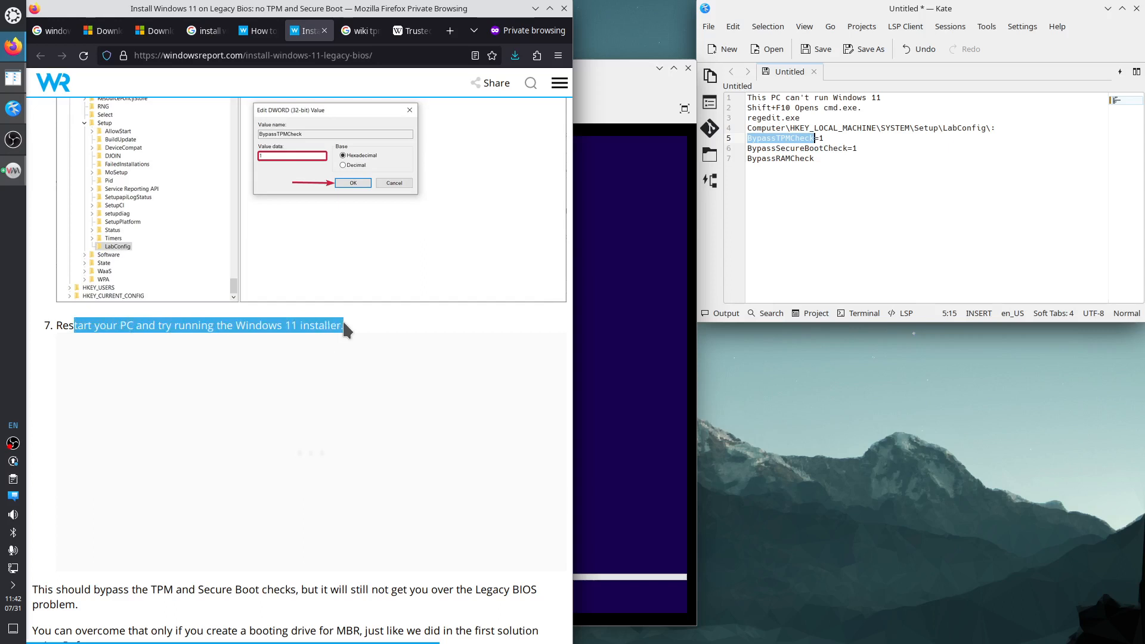
- Read the article on installing Windows 11 without TPM, covering its registry methods and the final step after setting the LabConfig values
click(256, 31)
scroll(304, 334, down, 15)
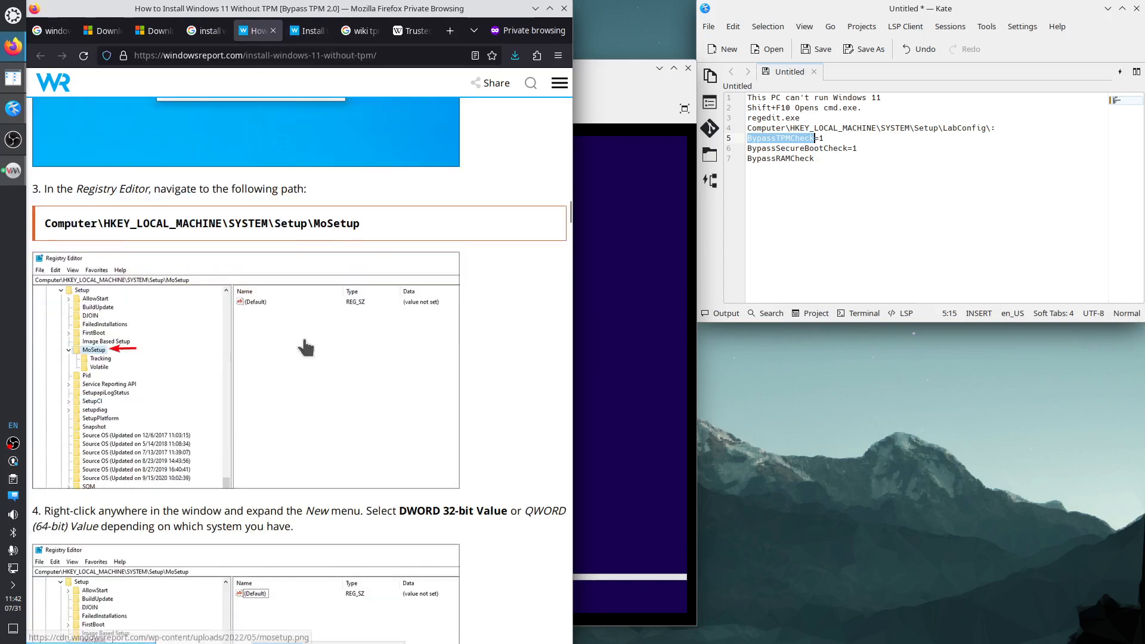
scroll(305, 347, down, 8)
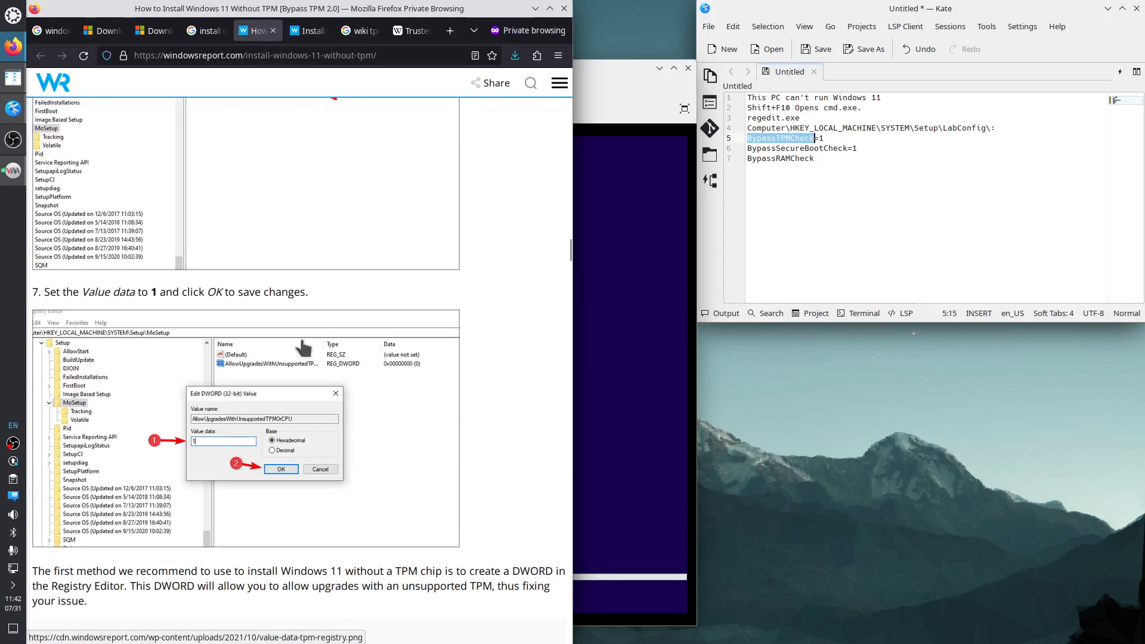
scroll(303, 348, up, 20)
scroll(302, 343, down, 10)
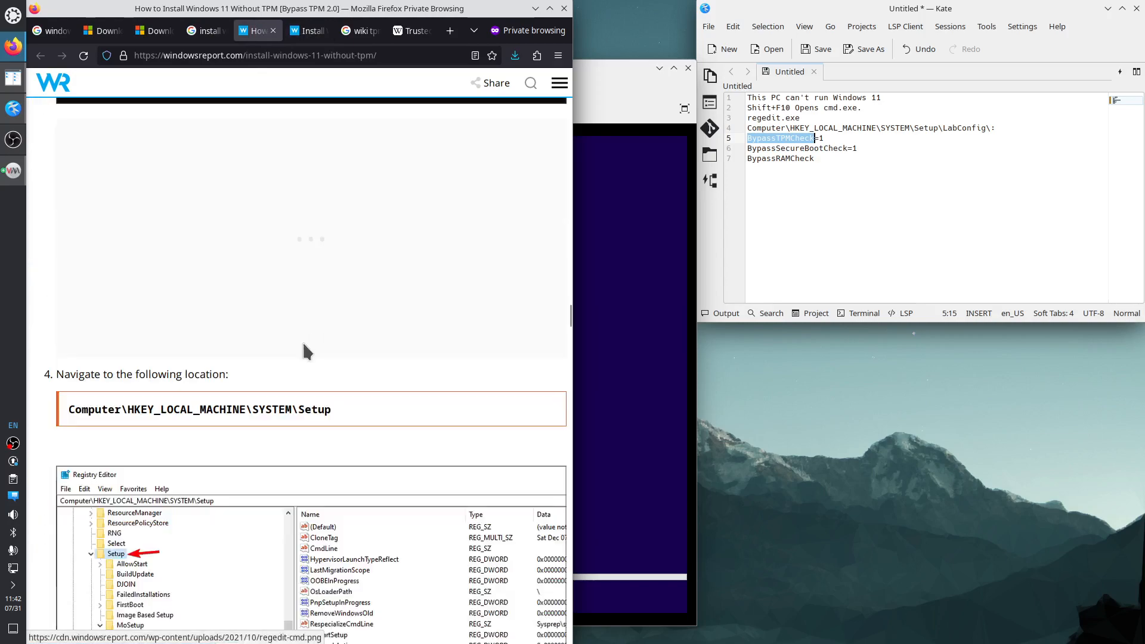
scroll(304, 345, down, 15)
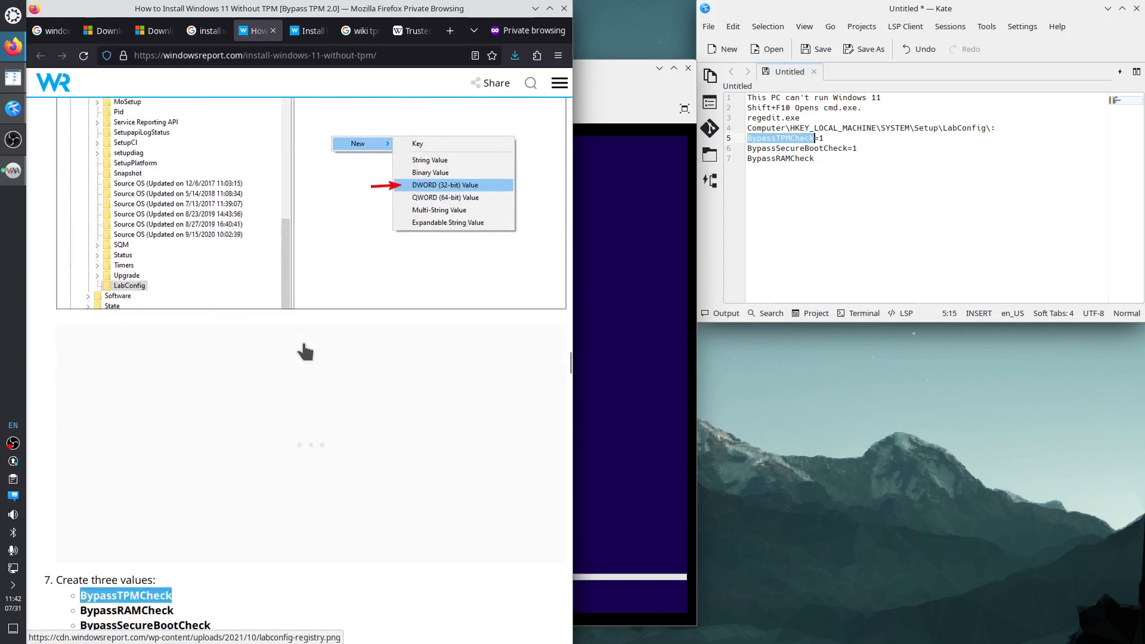
scroll(303, 341, down, 8)
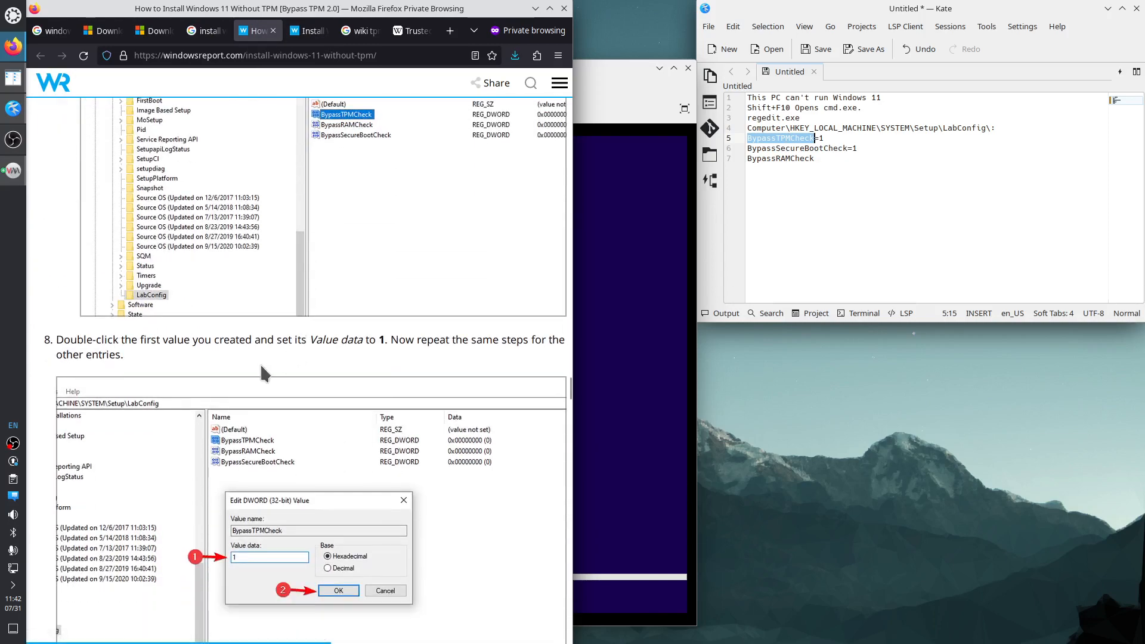
scroll(263, 374, down, 3)
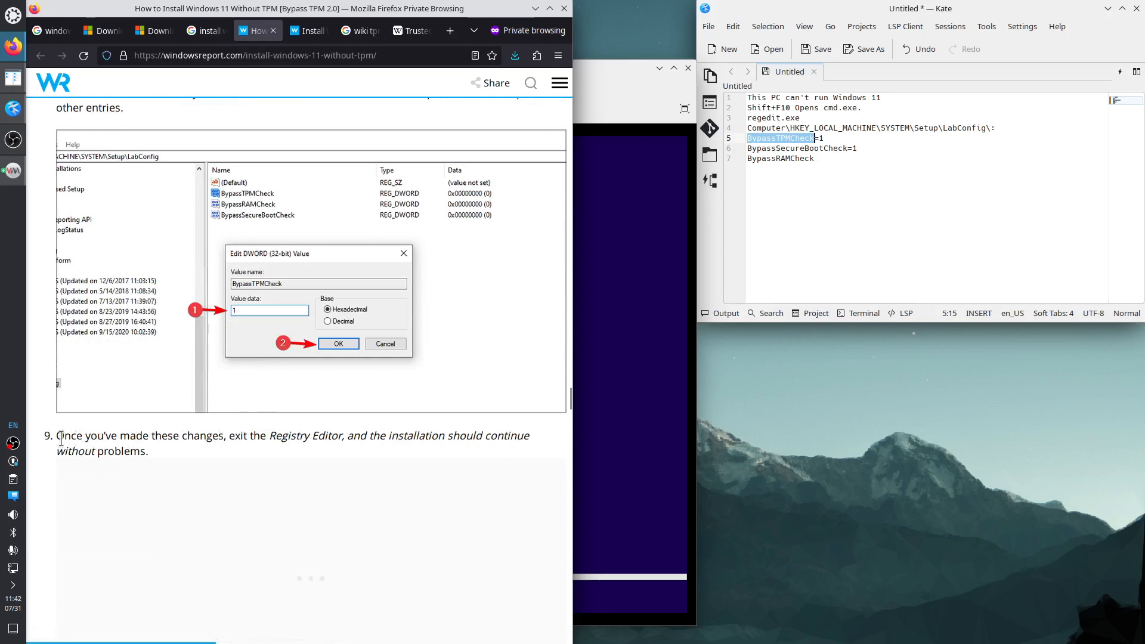
drag(65, 439, 130, 457)
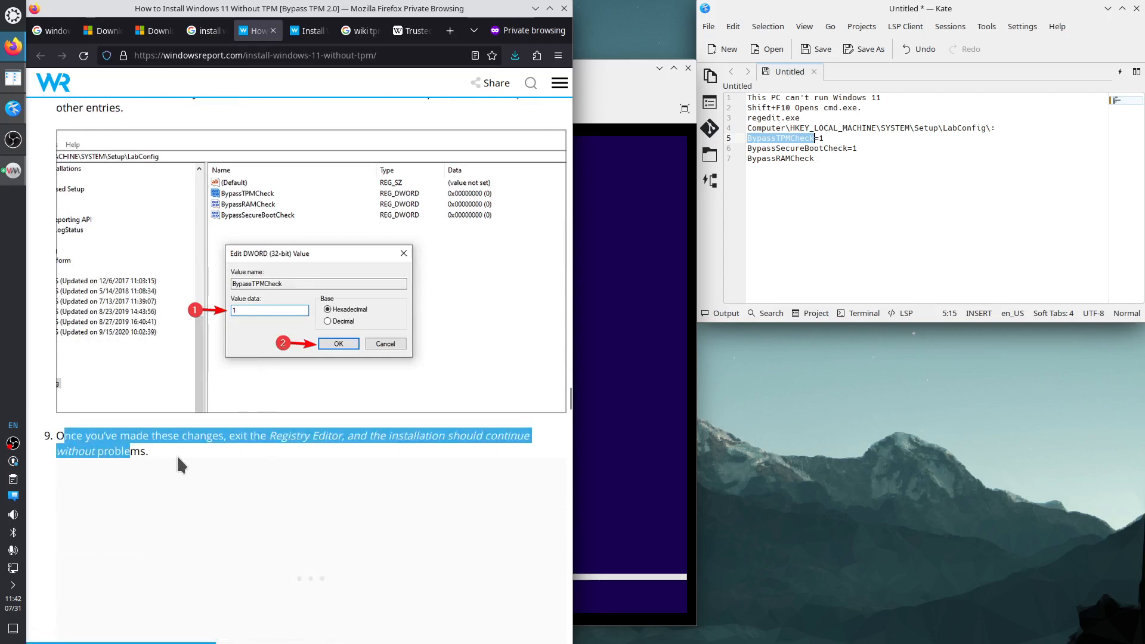
scroll(177, 454, down, 5)
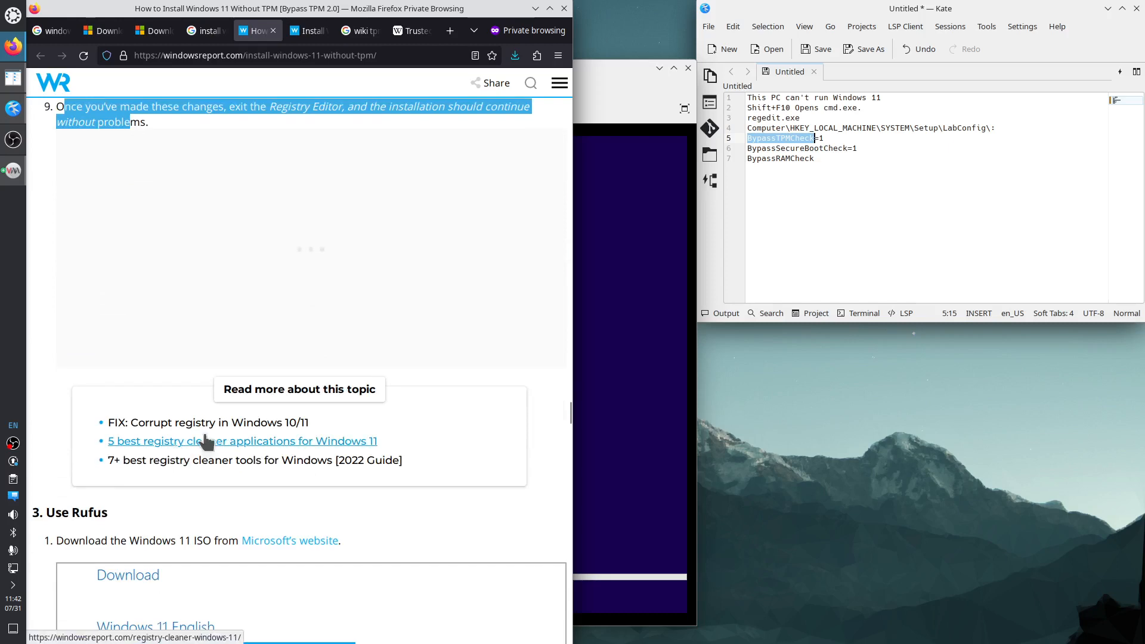
click(535, 8)
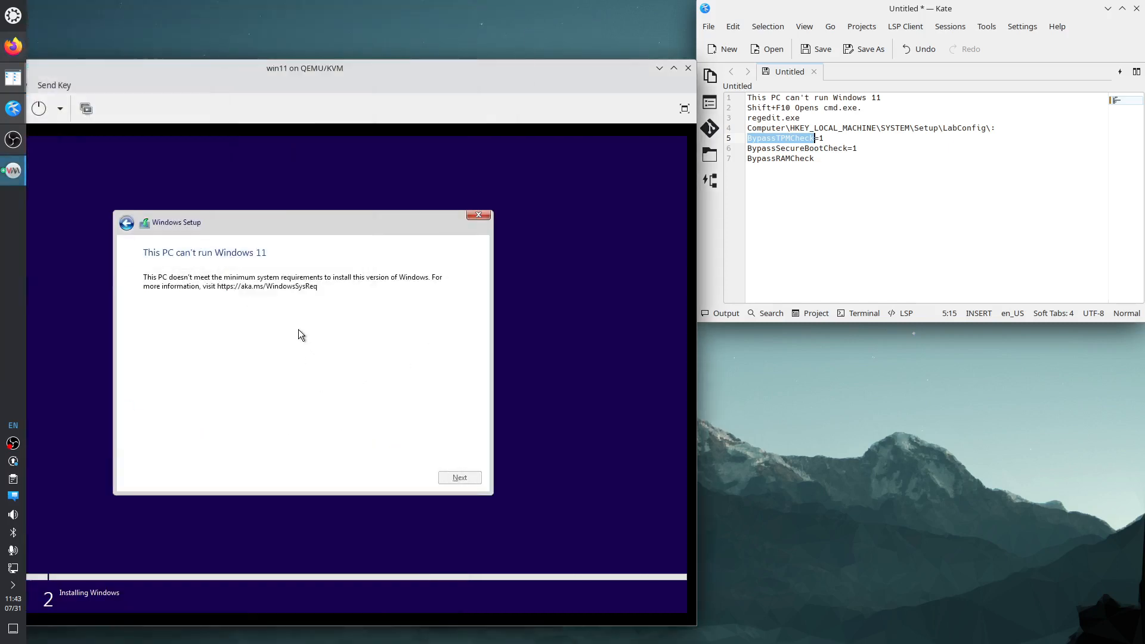
- Close the virtual machine's command prompt, and go back one page in Windows Setup to proceed again to the license terms
key(shift+F10)
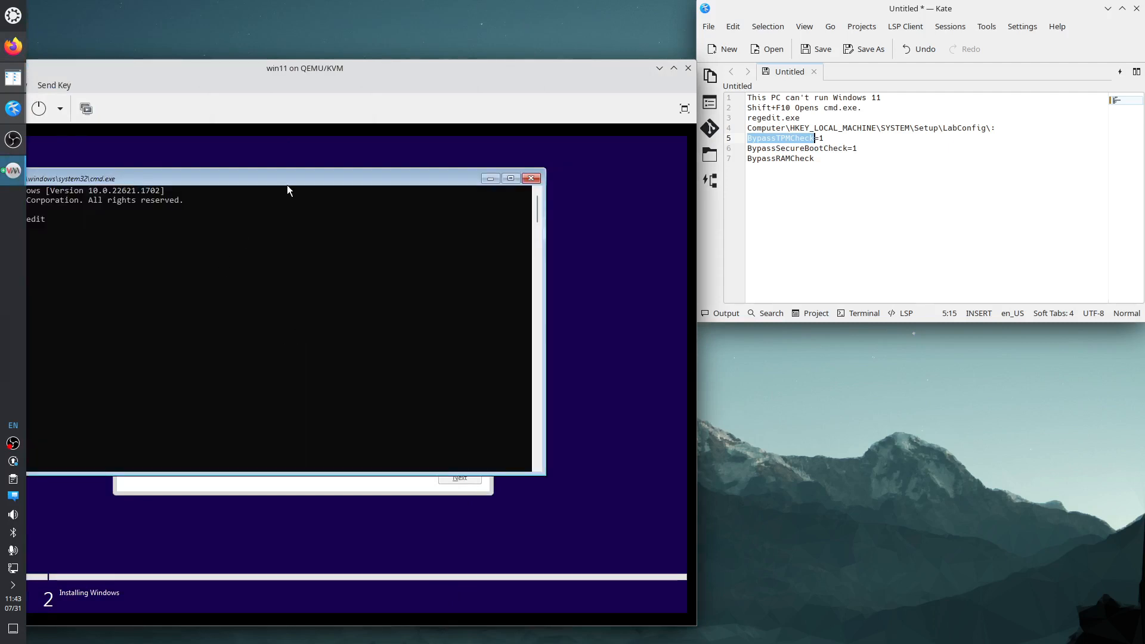
drag(288, 185, 371, 190)
click(611, 183)
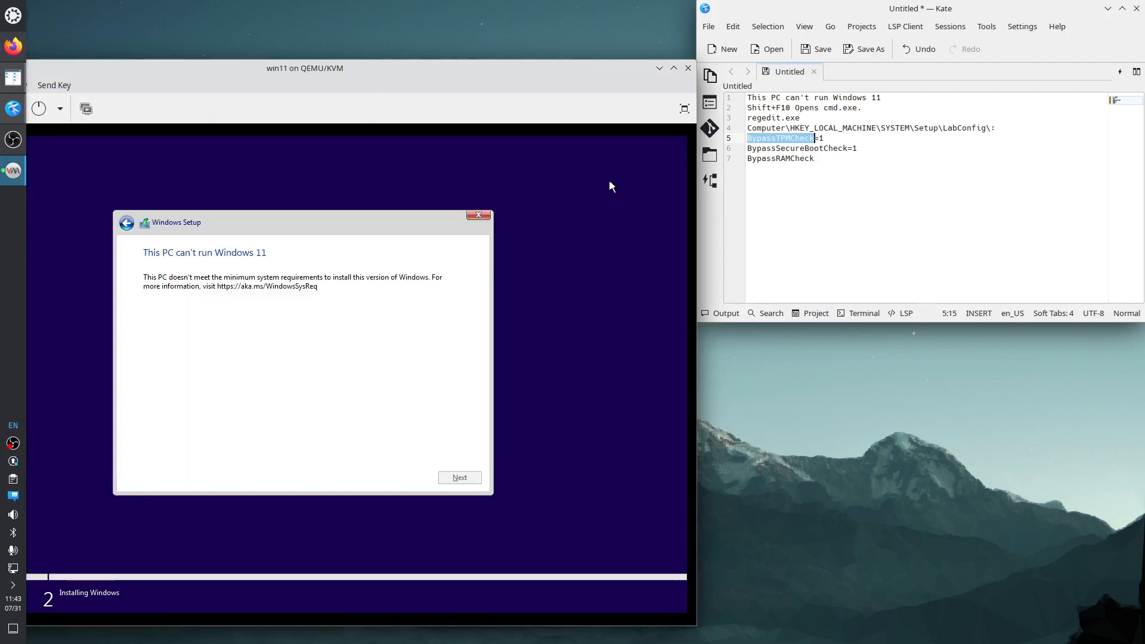
click(127, 223)
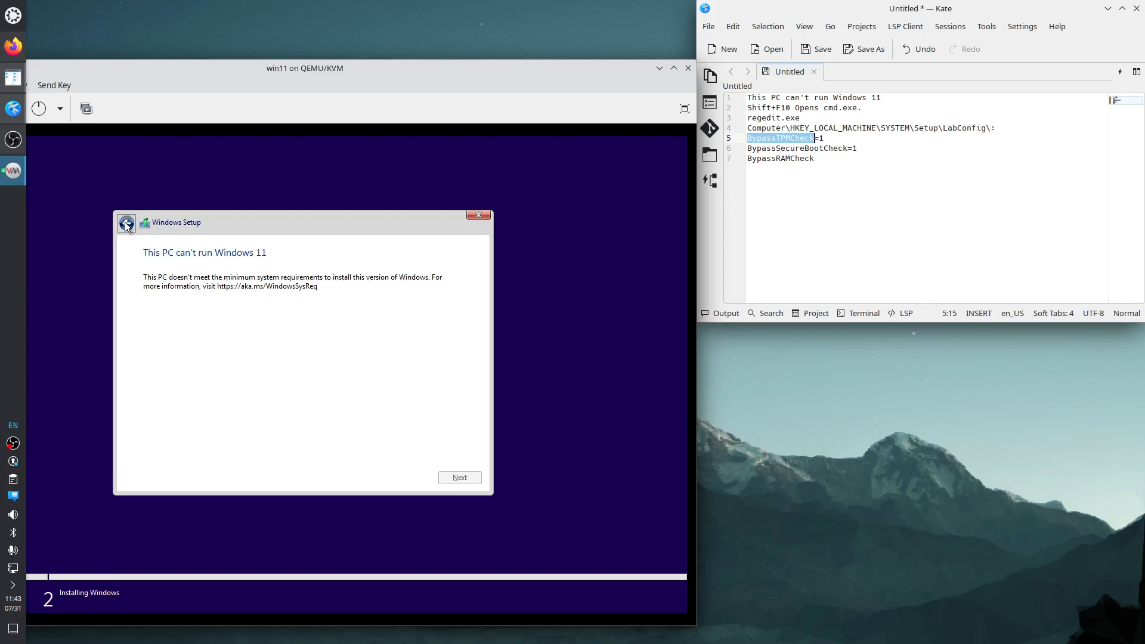
click(461, 478)
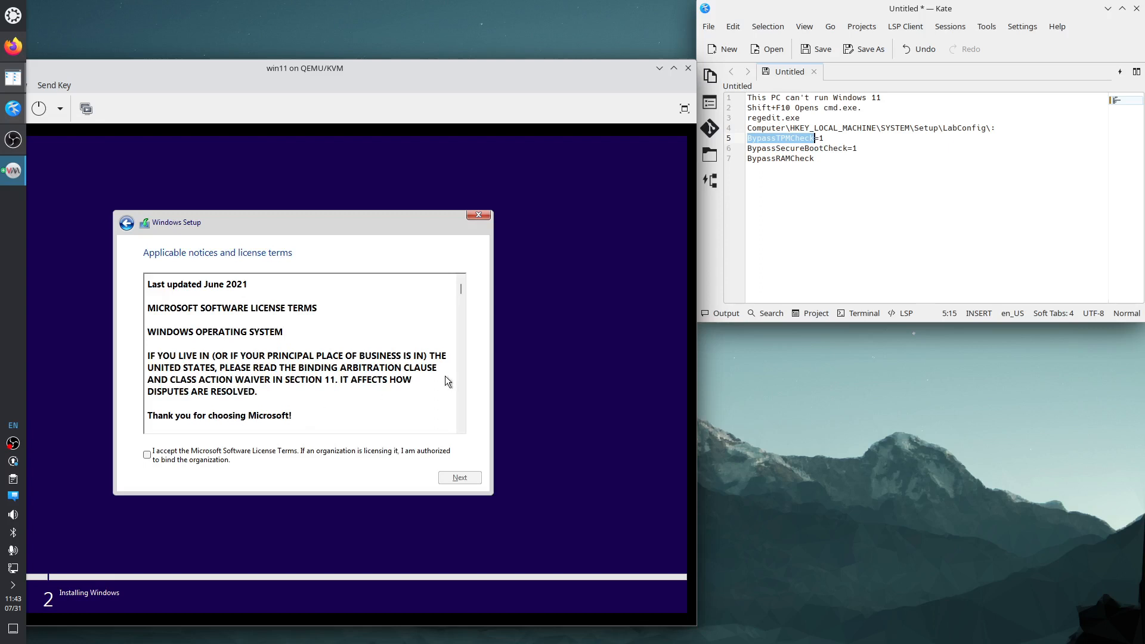
- Add the line "In the Windows Setup wizard, press the Back button in the title bar." at the end of the Kate notes
click(829, 149)
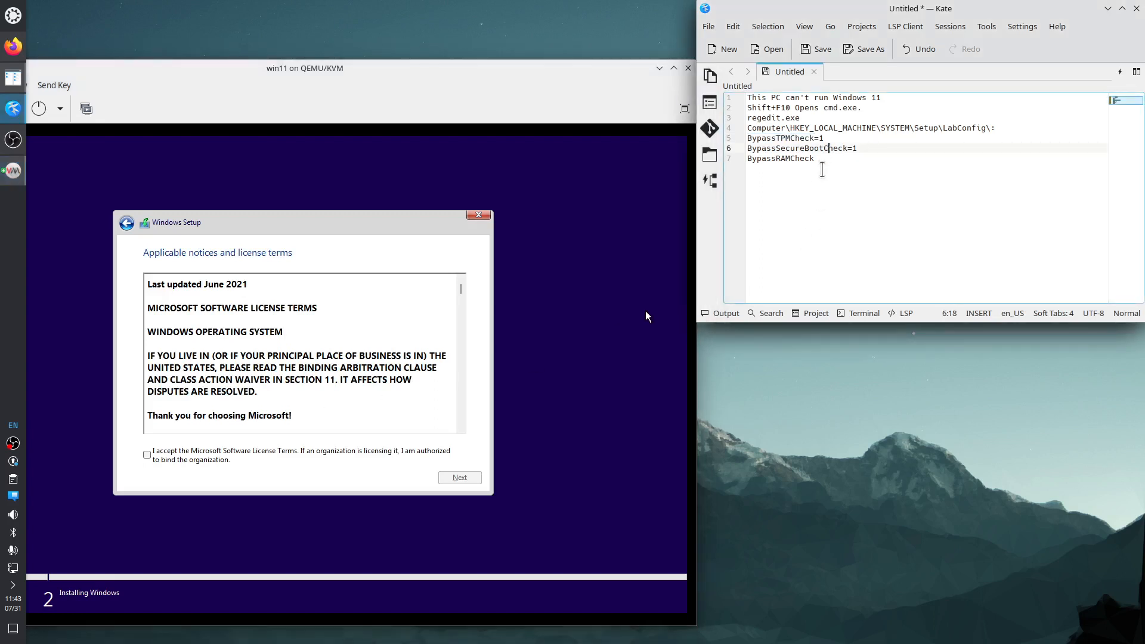
click(822, 170)
key(Return)
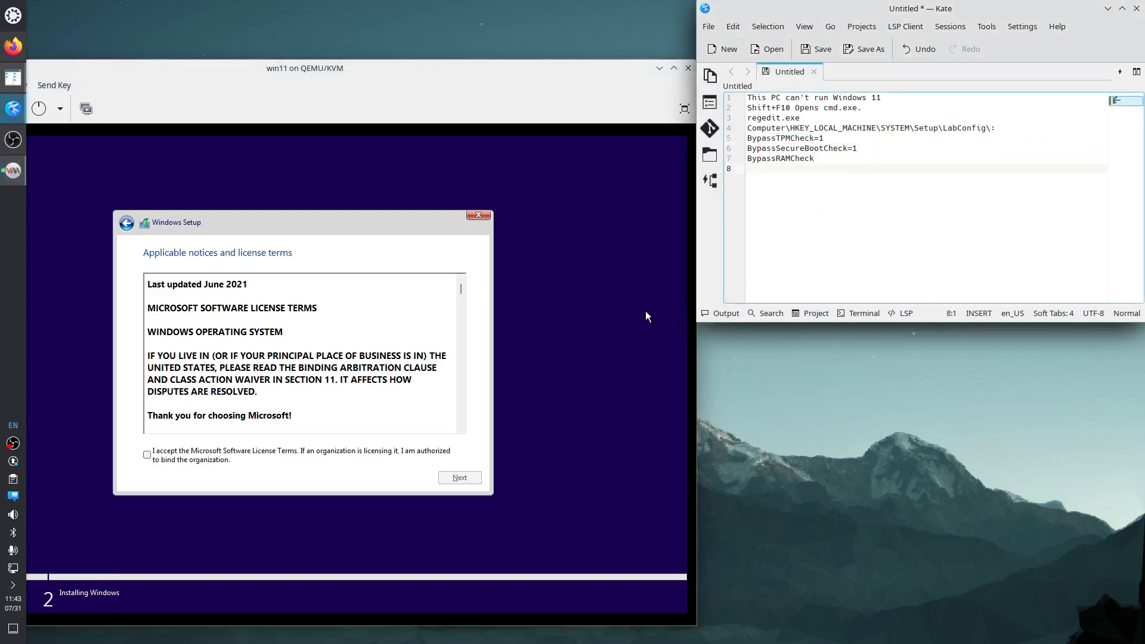
text(In the Windows Setup wizard, press the)
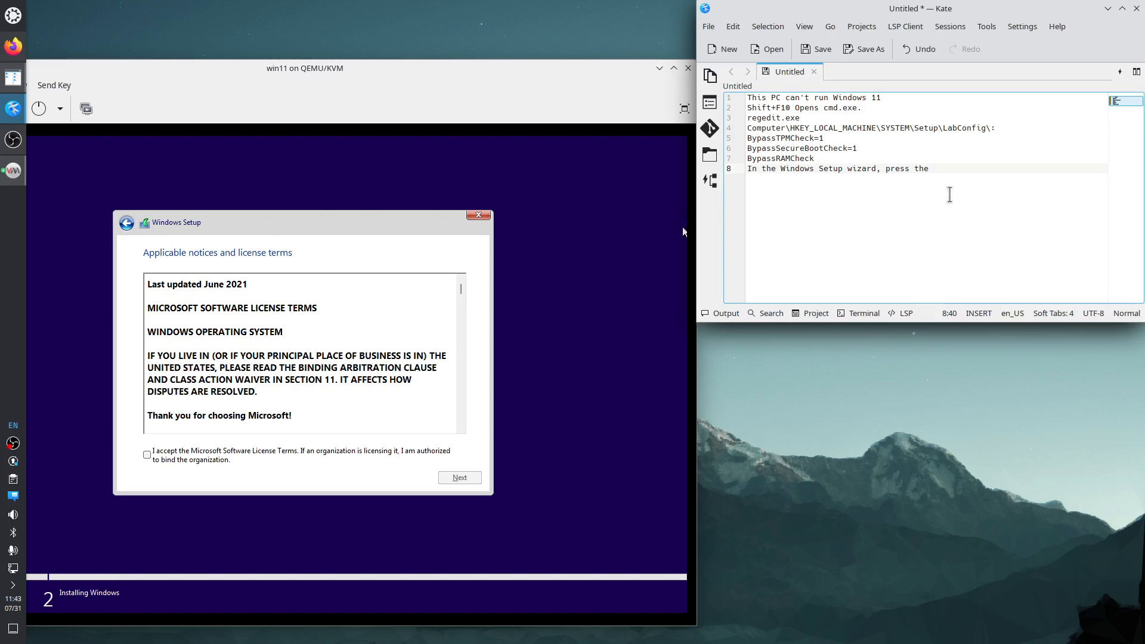
text(ck button in the title bar.)
- Accept the license terms in Windows Setup and start a custom installation on Drive 0 Unallocated Space
drag(322, 68, 430, 93)
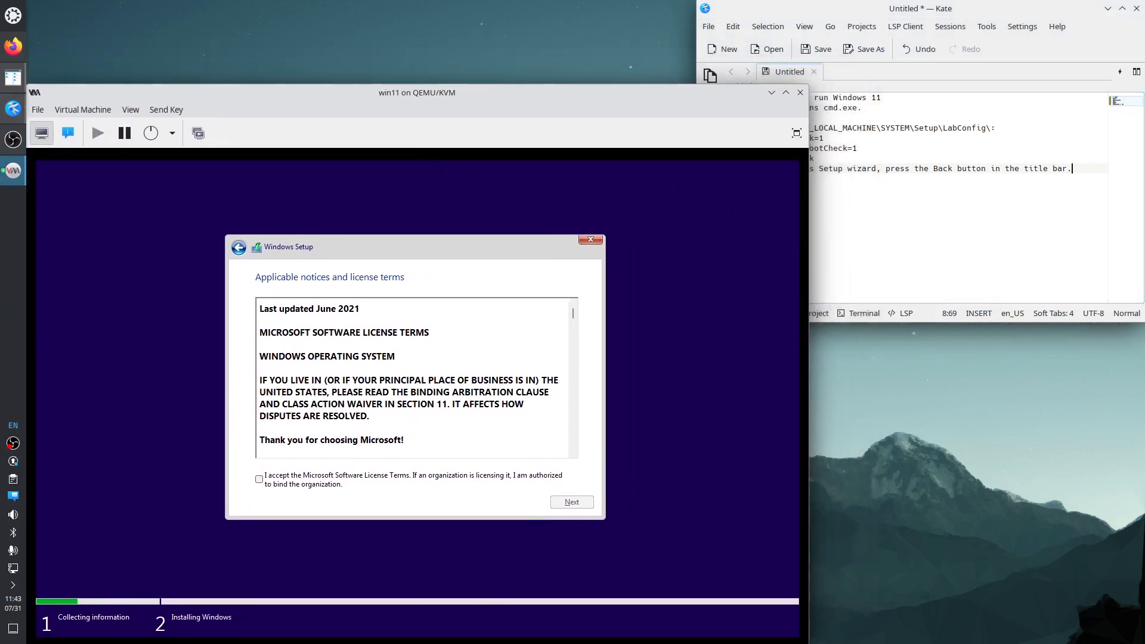
click(259, 480)
click(574, 504)
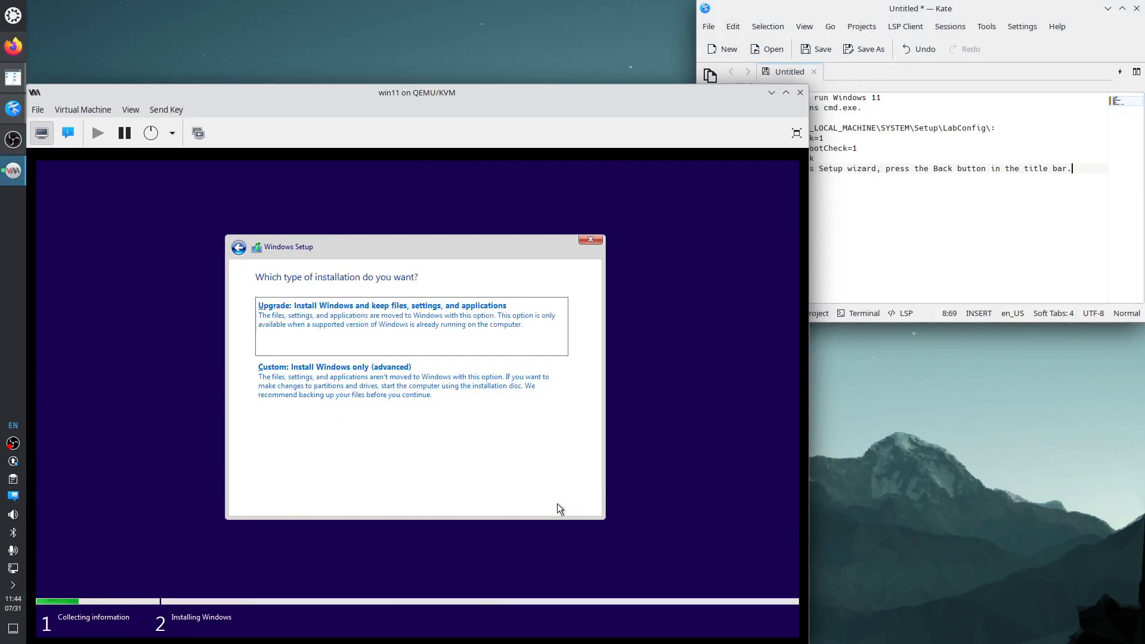
click(351, 381)
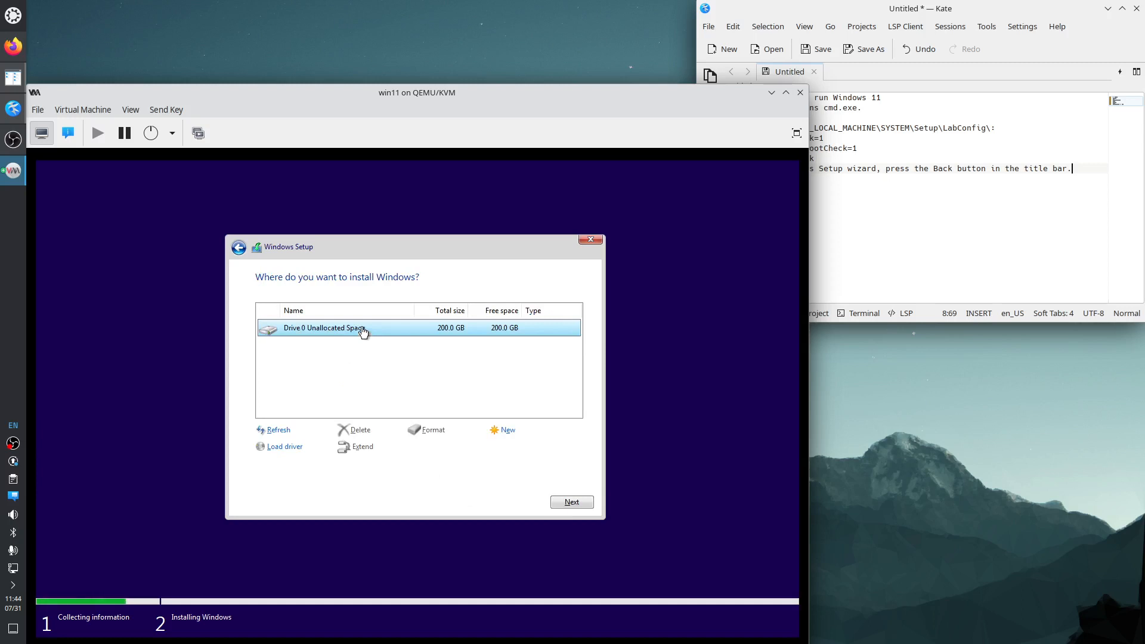
click(570, 504)
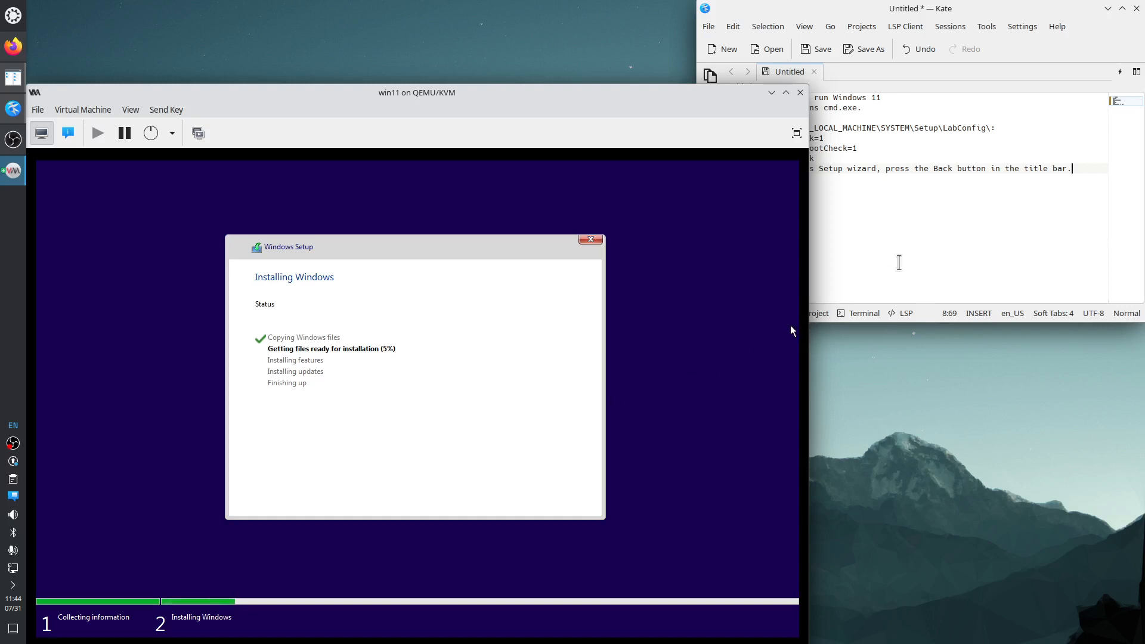
- Review the first four lines of the Kate notes, from the Windows 11 error through Shift+F10 and regedit.exe to the LabConfig path
click(913, 241)
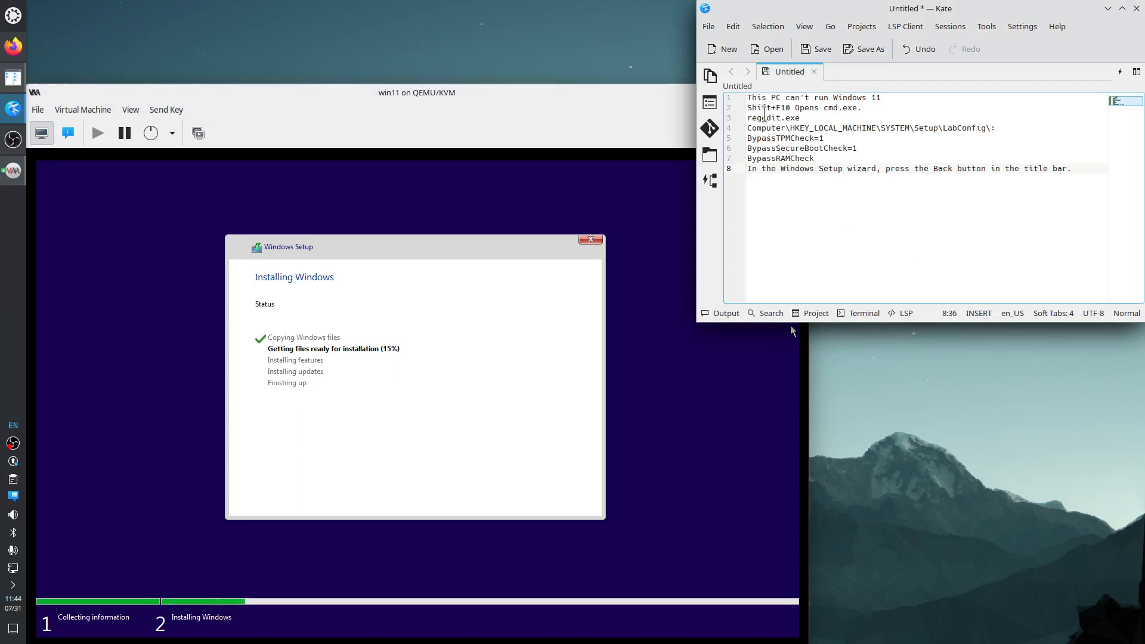
drag(747, 97, 888, 97)
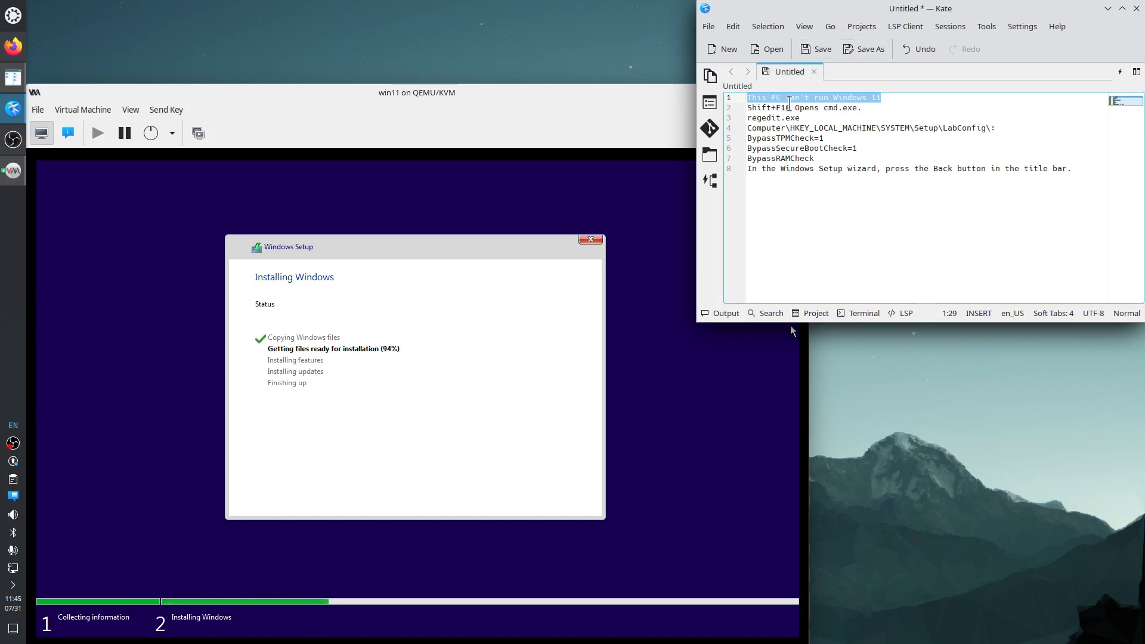
drag(790, 108, 747, 107)
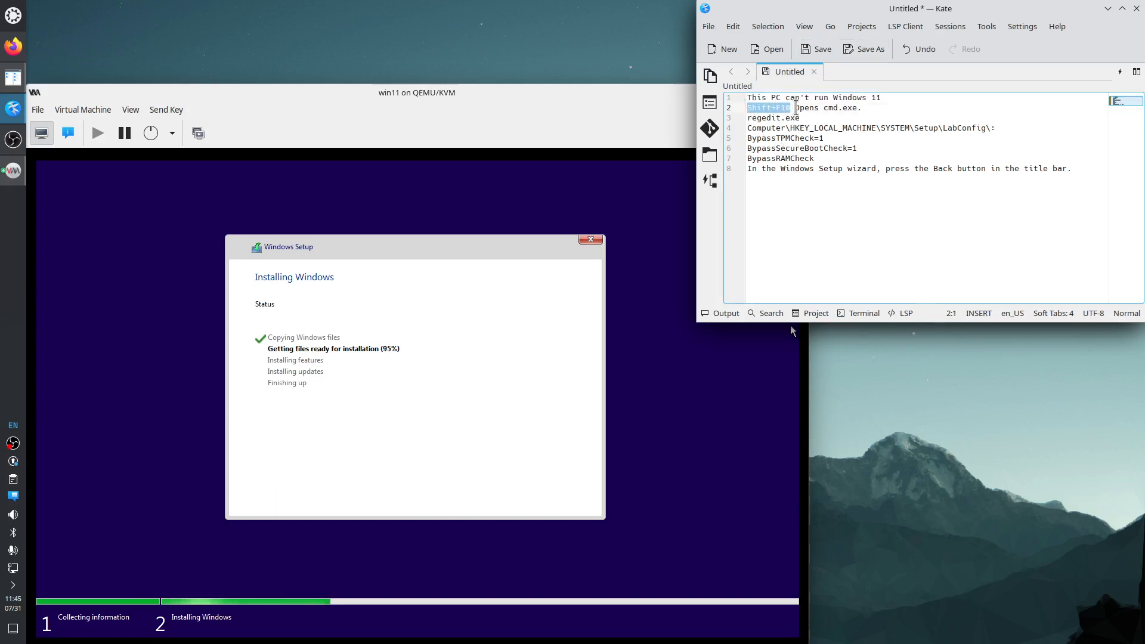
drag(790, 108, 778, 108)
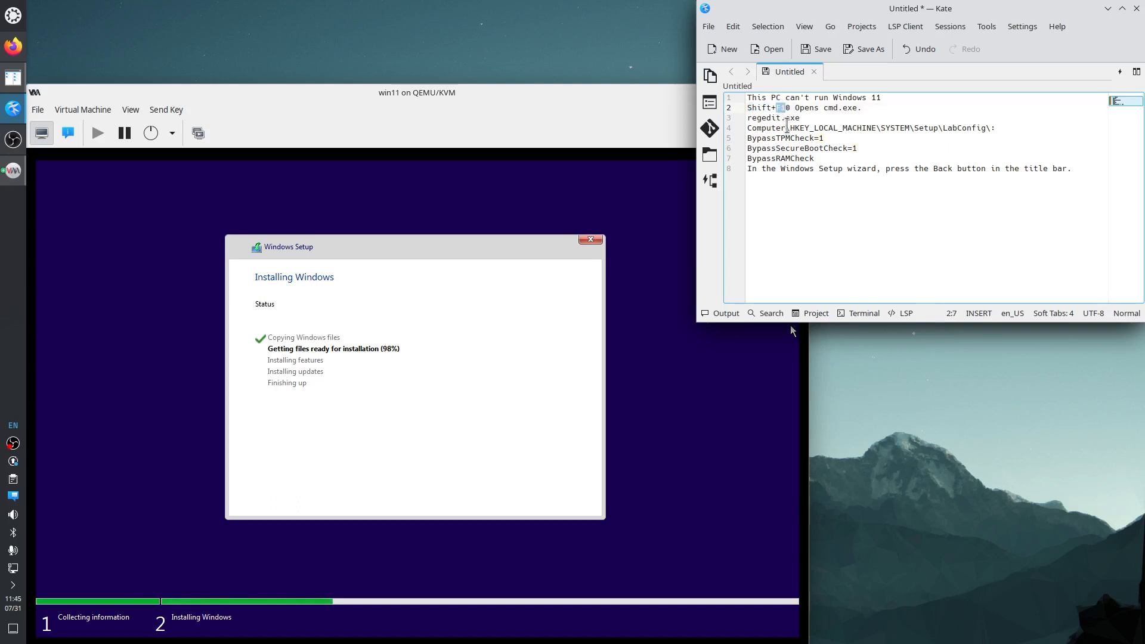
double_click(766, 107)
double_click(786, 108)
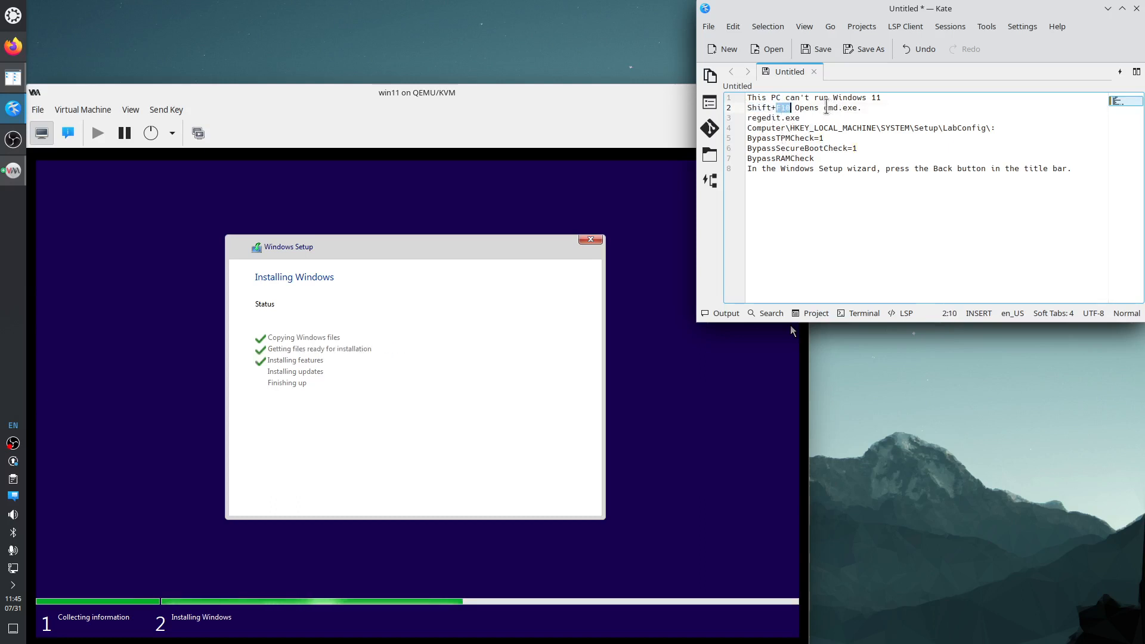
drag(824, 108, 747, 117)
click(803, 117)
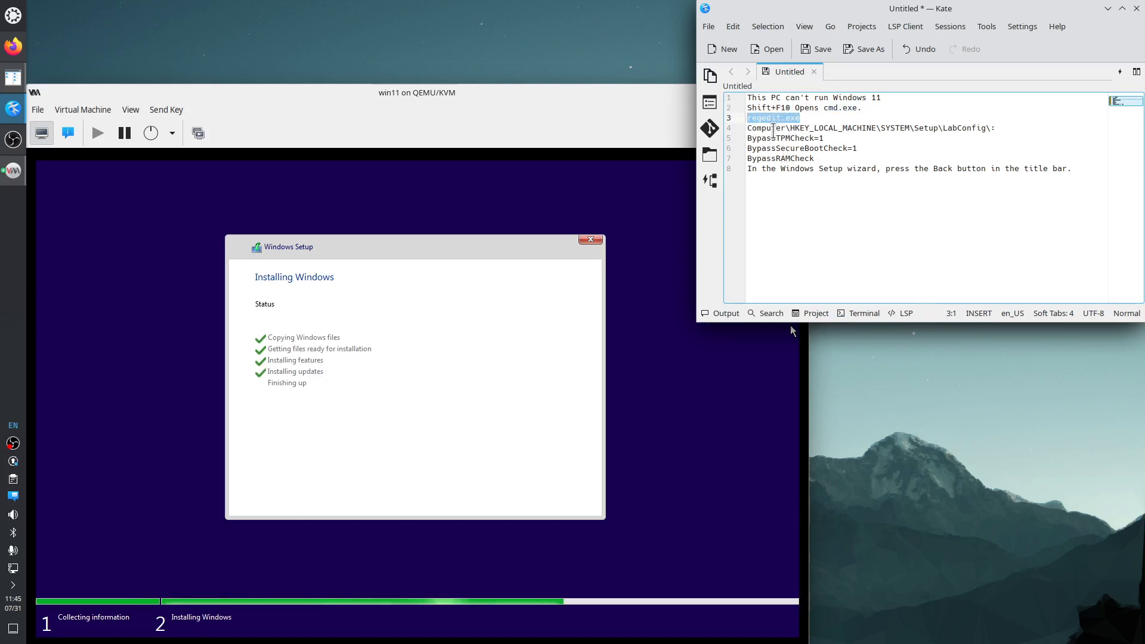
drag(748, 128, 938, 131)
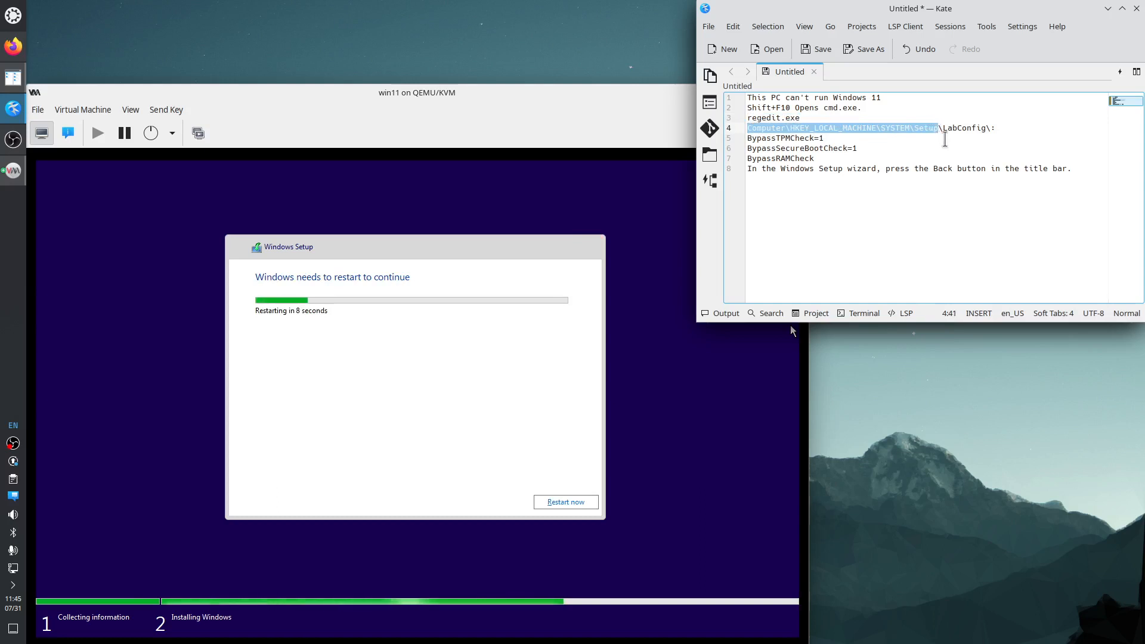
double_click(964, 128)
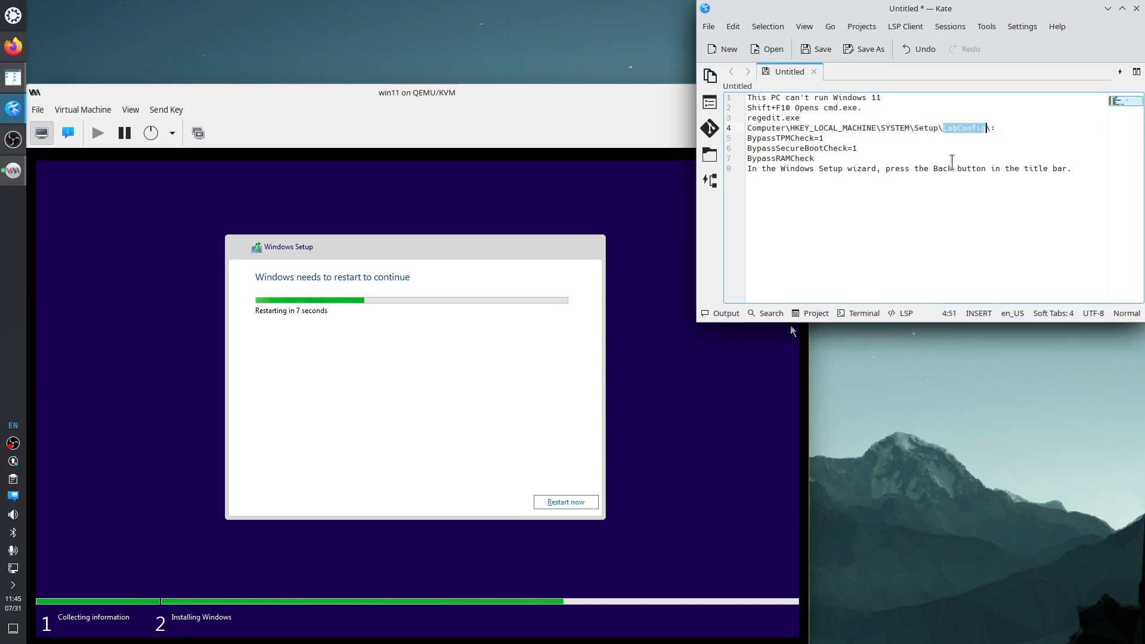
- Highlight the bypass value lines in the notes and restart the virtual machine to continue the Windows installation
click(747, 138)
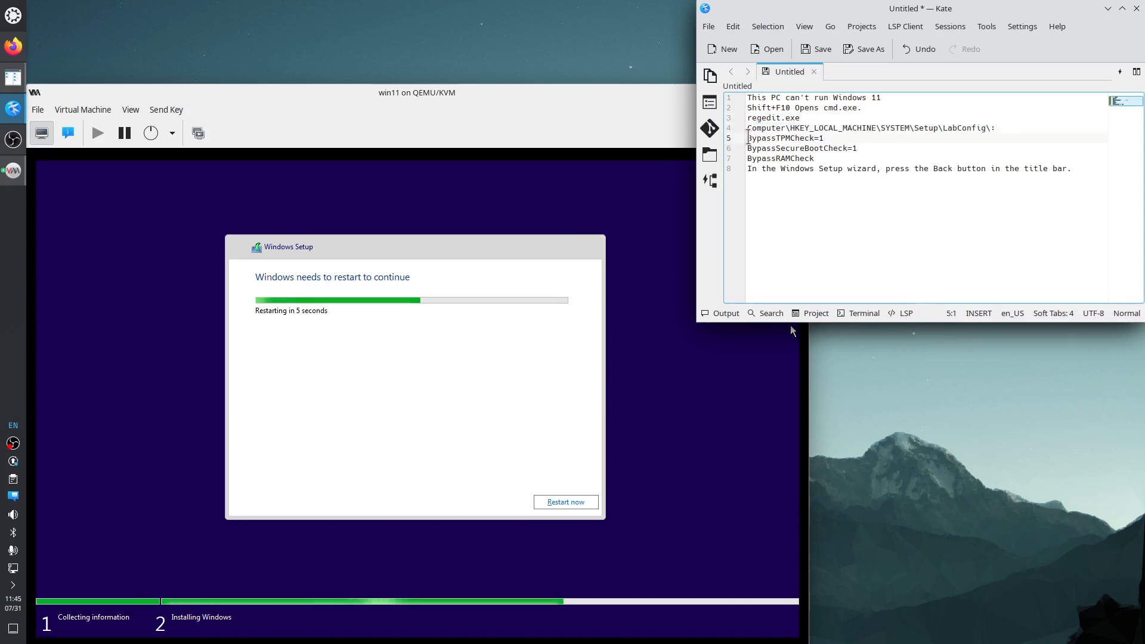
key(shift+Down)
key(shift+Down)
click(564, 504)
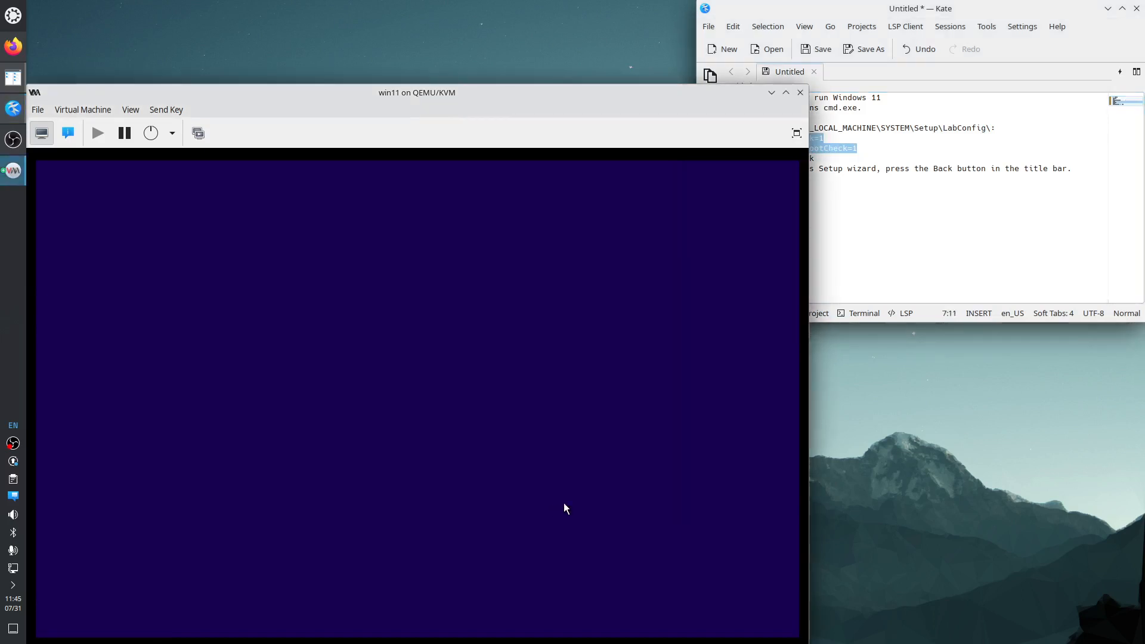
- Review the three bypass values in the Kate notes and append =1 to the BypassRAMCheck line
click(863, 244)
drag(827, 158, 746, 140)
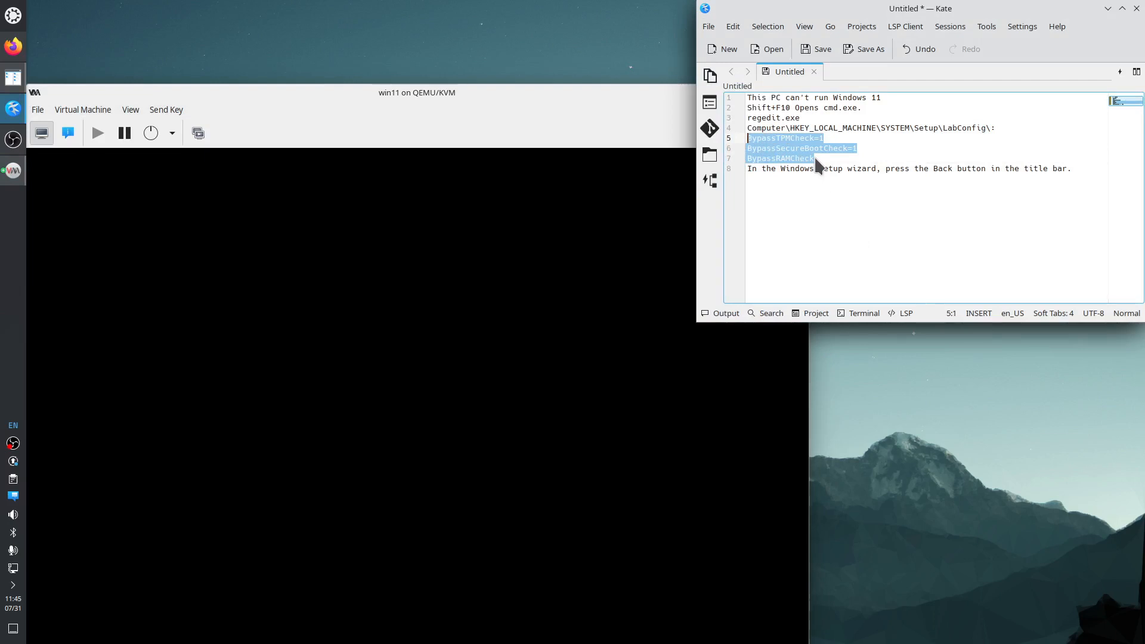
click(826, 150)
double_click(774, 140)
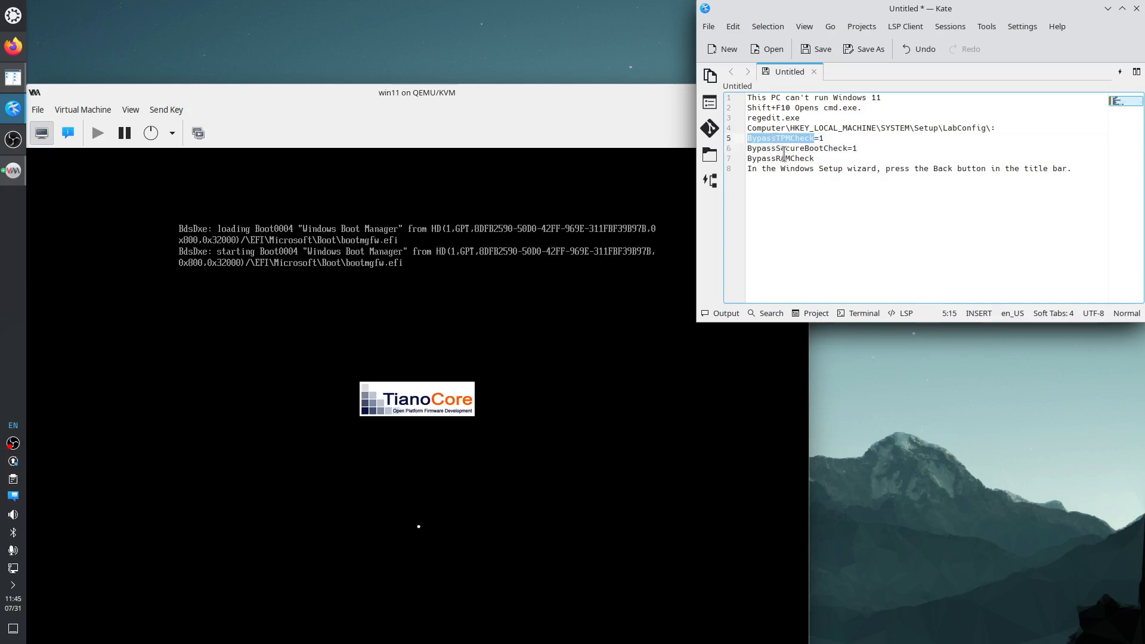
double_click(779, 148)
double_click(769, 158)
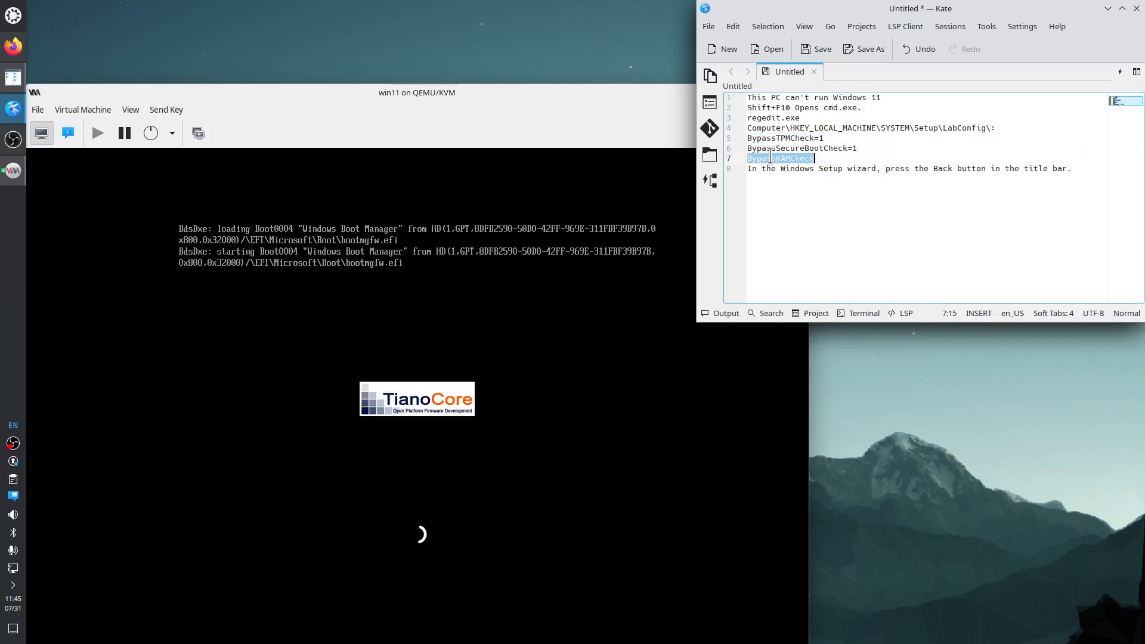
click(827, 160)
text(=1)
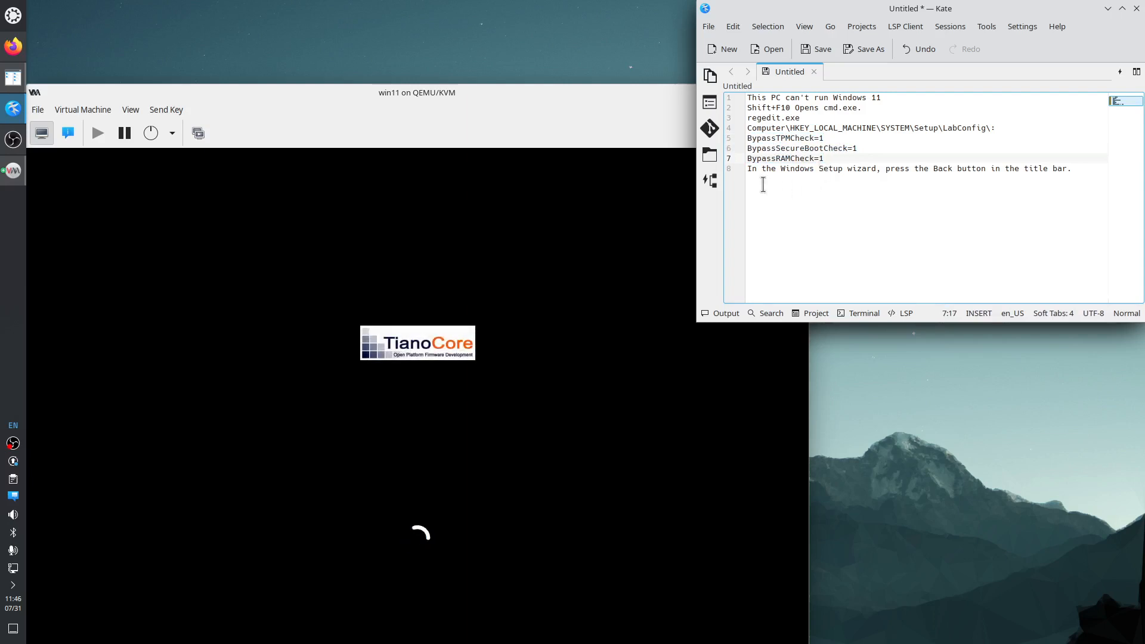
- Highlight the start of the last note line about going back in the Windows Setup wizard
click(749, 170)
drag(748, 169, 910, 170)
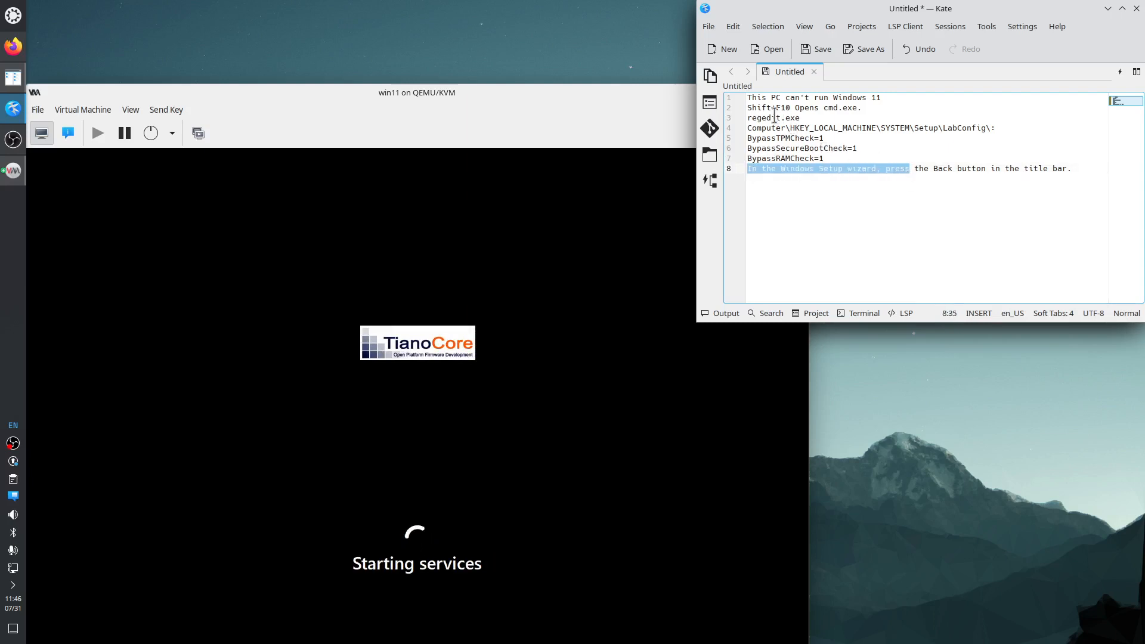
- Highlight cmd in the second line of the Kate notes and the Windows Setup wizard and Back button phrases in the last line
click(774, 114)
double_click(835, 109)
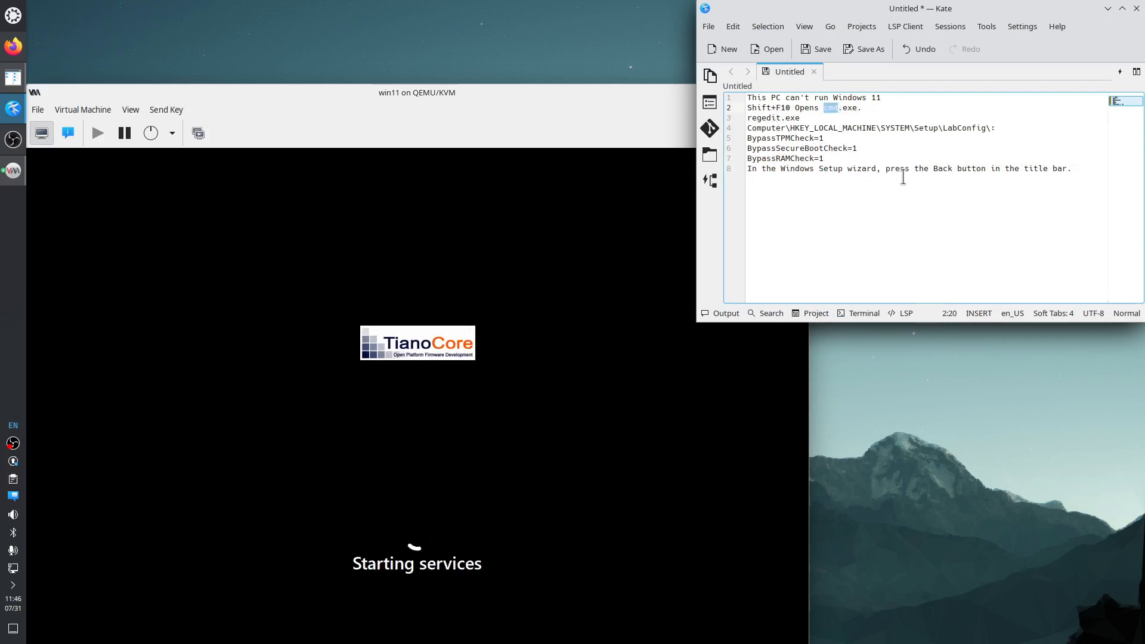
drag(786, 169, 881, 171)
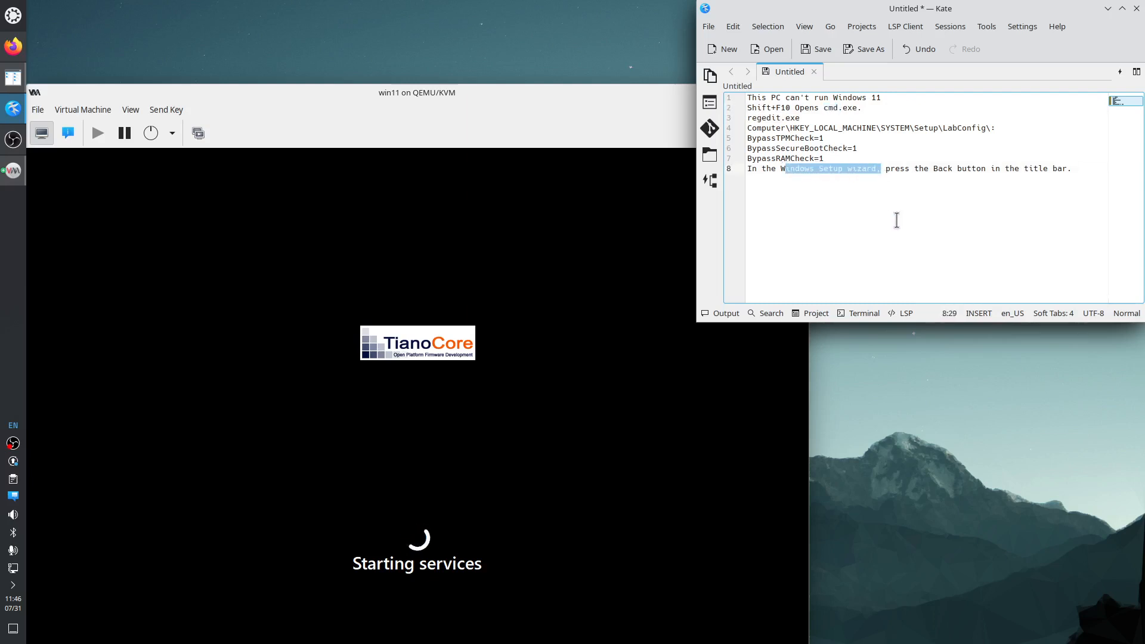
drag(938, 169, 1066, 169)
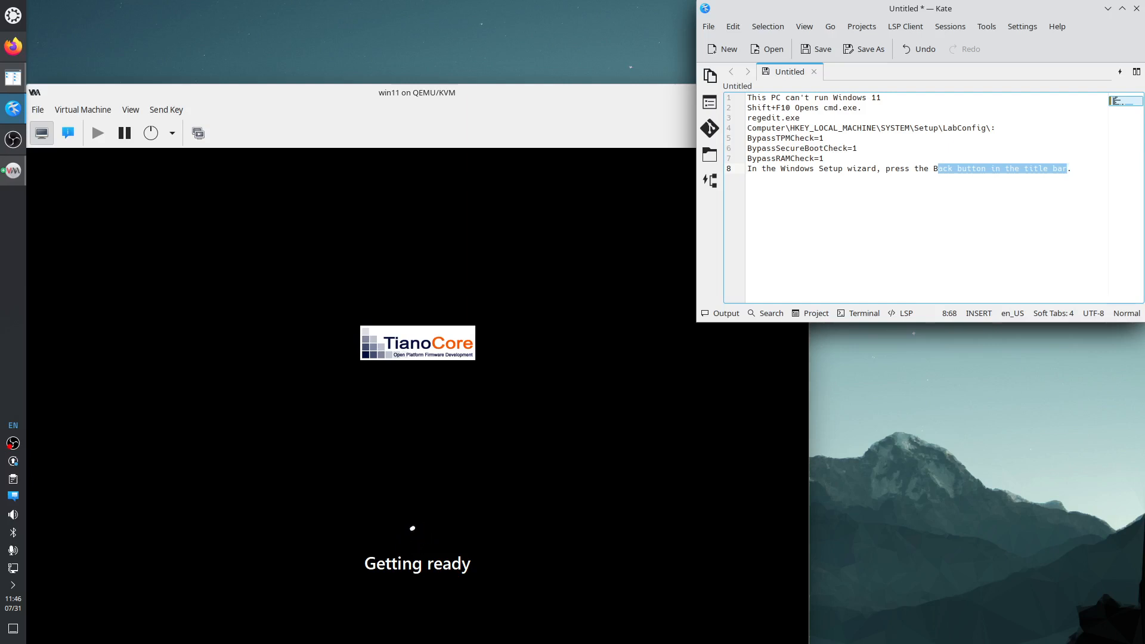
- Inspect the virtual machine's SATA Disk 1 details and the available device models for its network interface
click(69, 125)
click(89, 257)
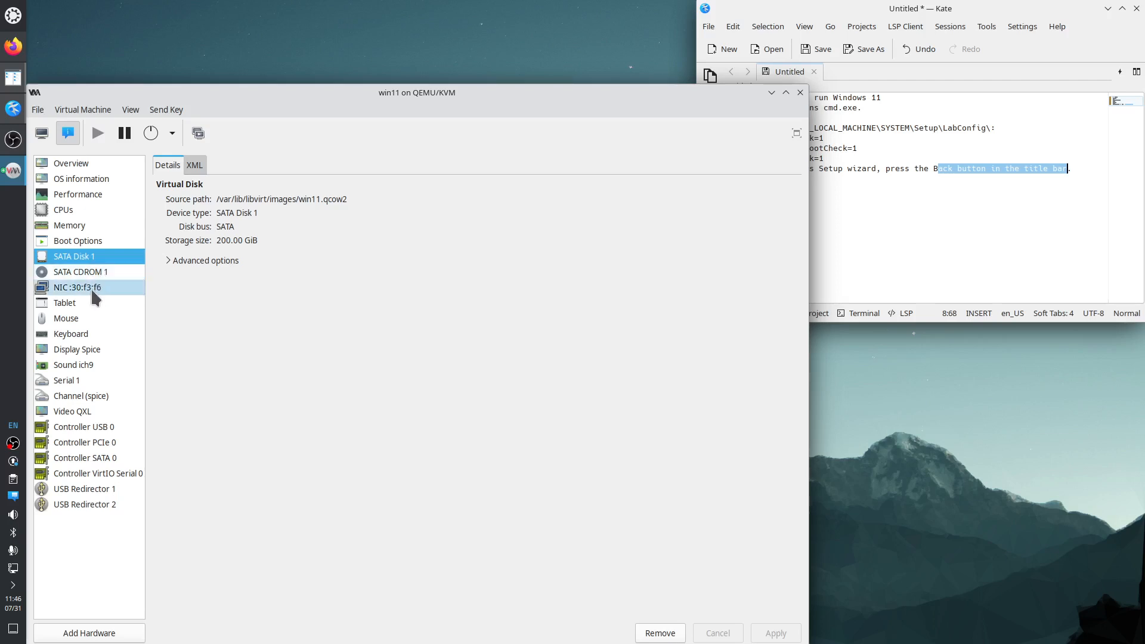
click(90, 287)
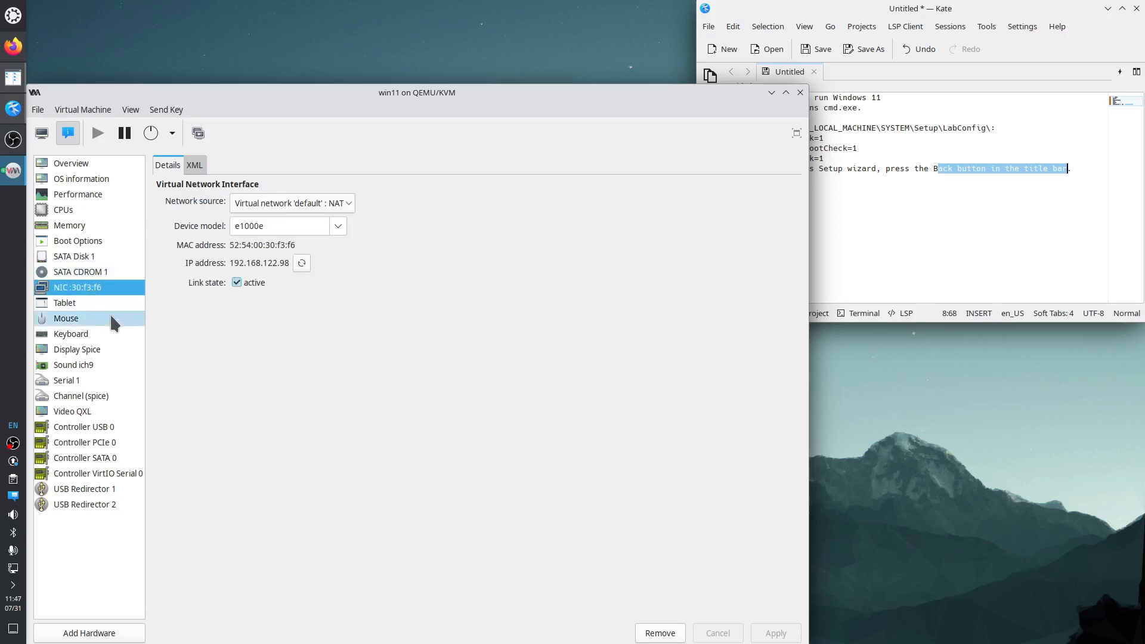
click(337, 226)
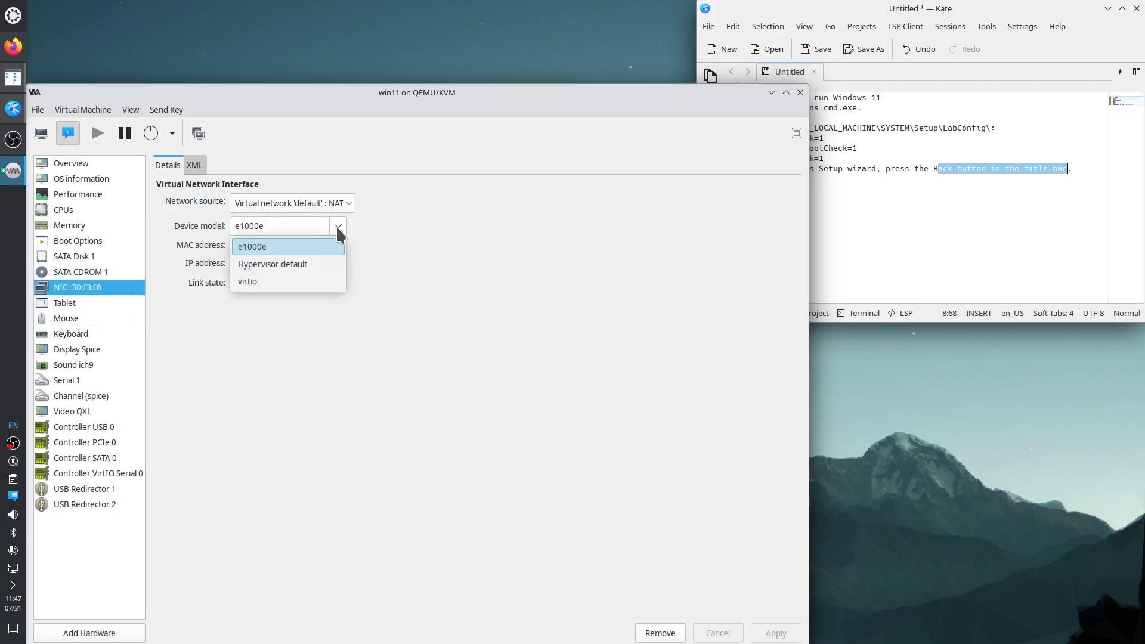
click(420, 265)
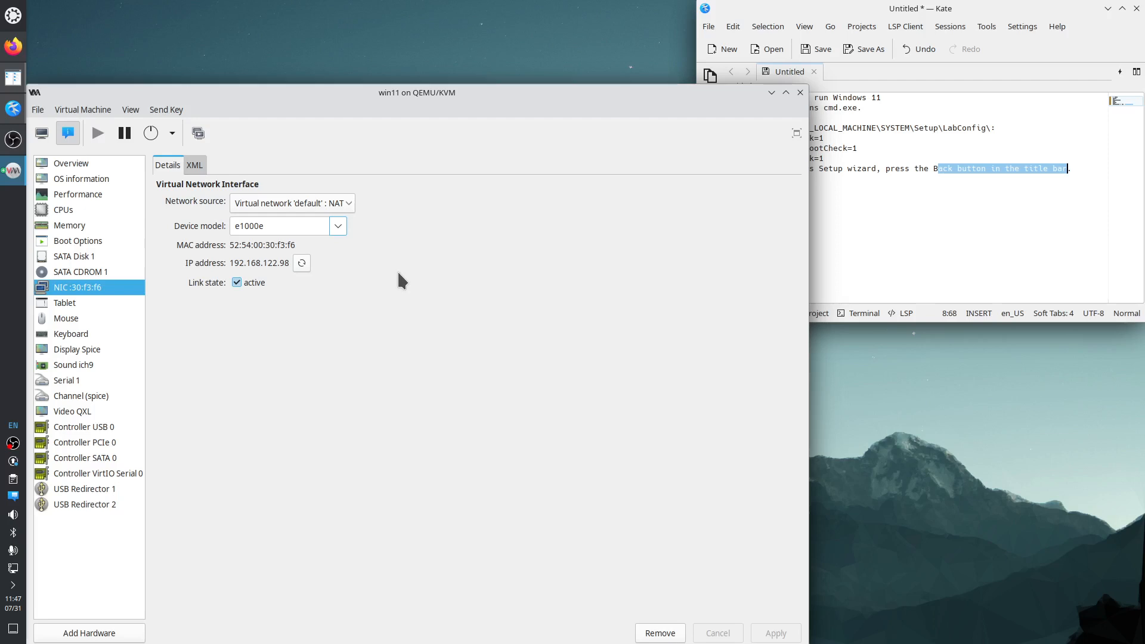
click(338, 227)
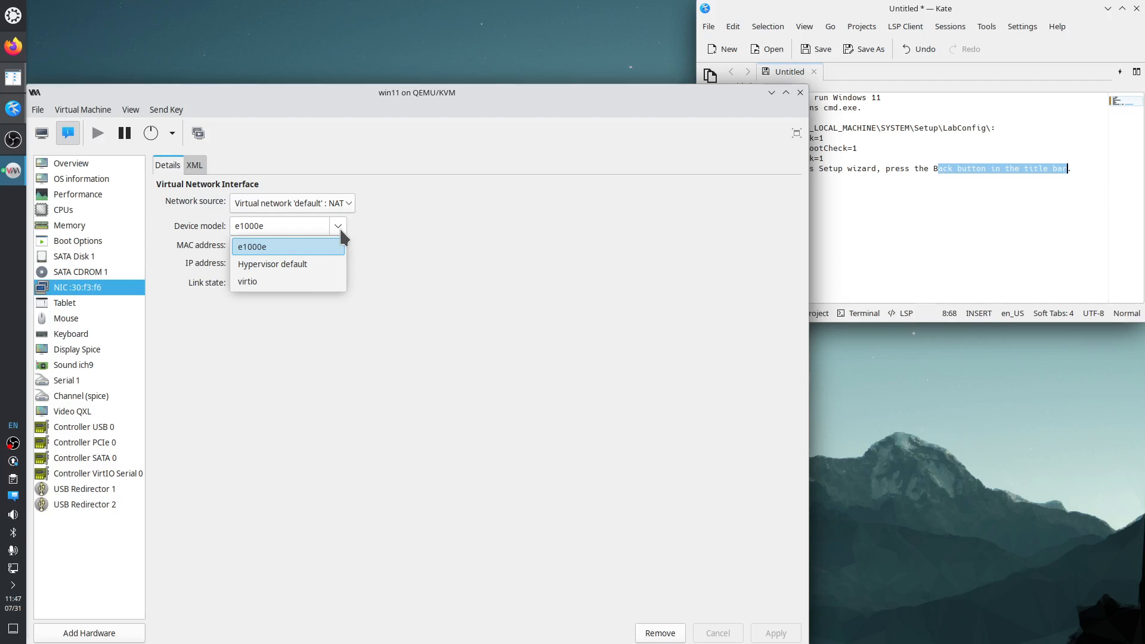
click(103, 268)
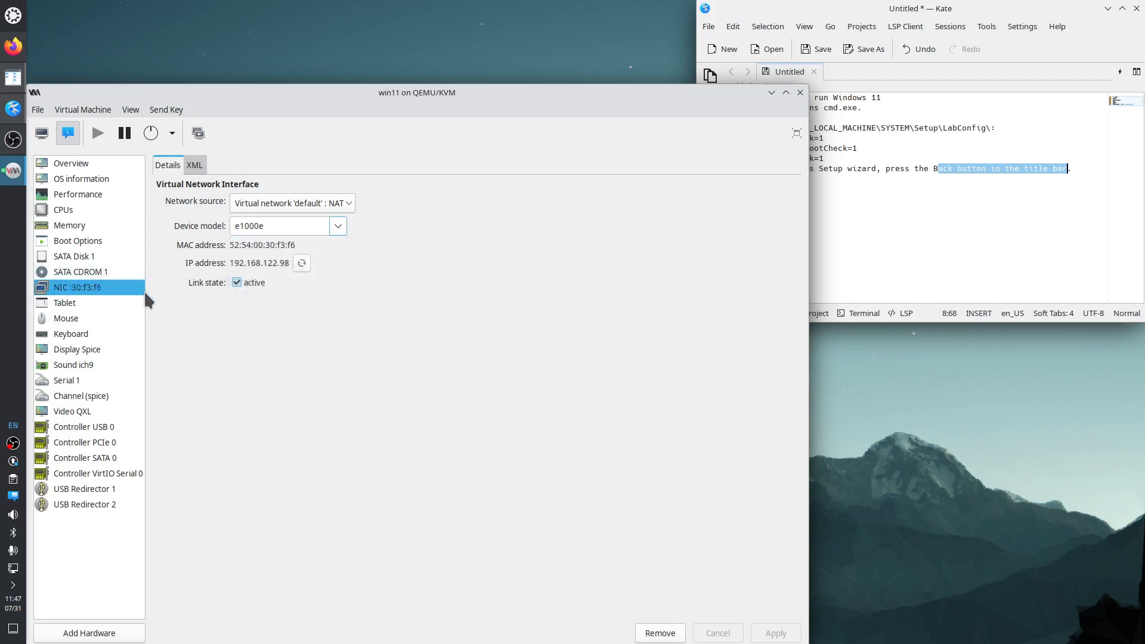
- Compare the SATA CDROM 1 and SATA Disk 1 details and highlight the ISO file name Win11_22H2_English_x64v2.iso in the CDROM's source path
click(104, 269)
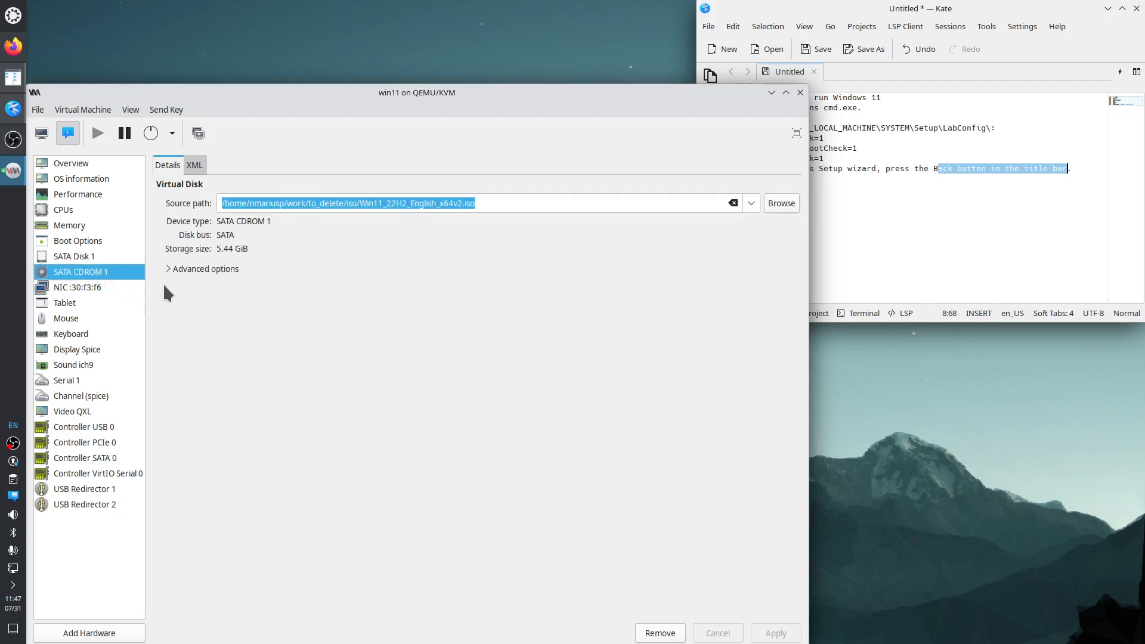
click(117, 258)
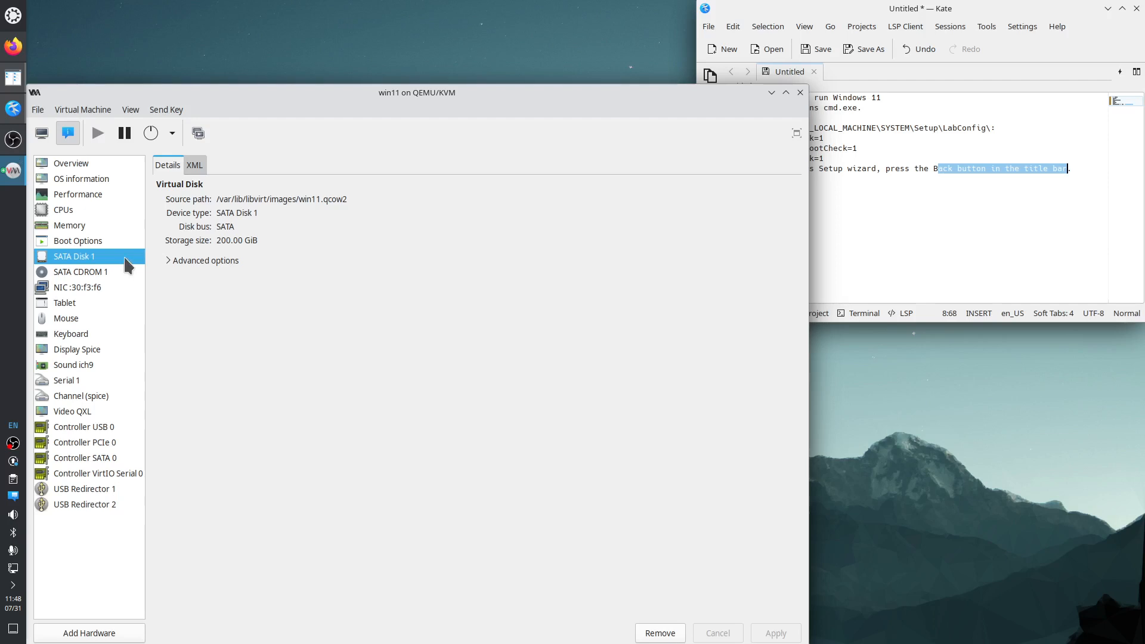
click(87, 276)
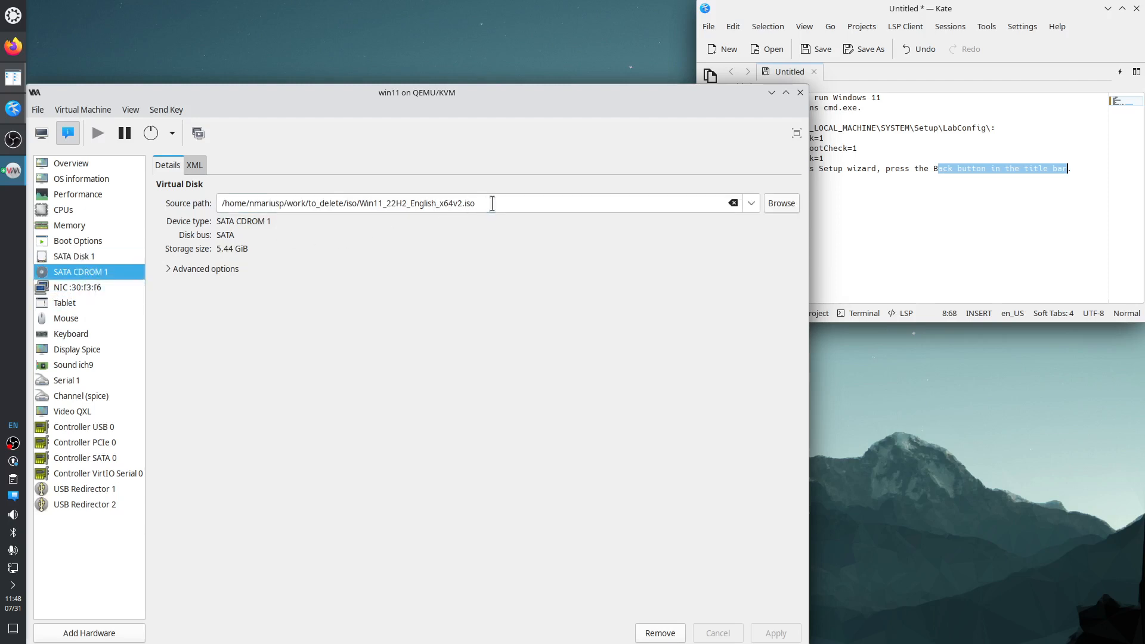
drag(493, 205, 361, 207)
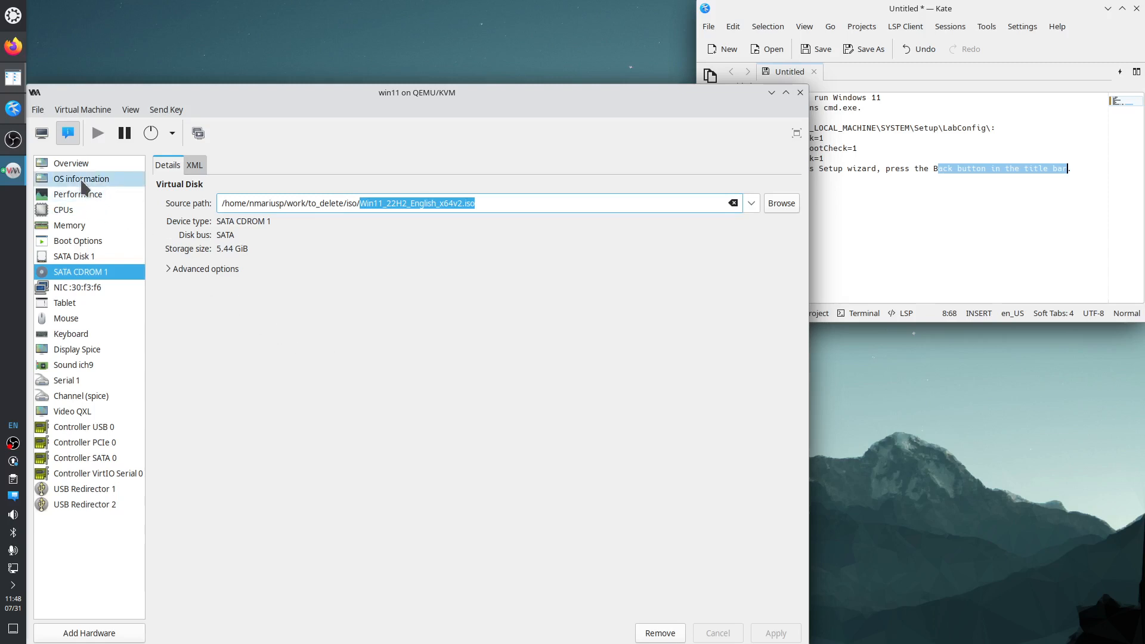
- Return to the virtual machine's console and confirm United States as the region and the preselected keyboard layout, skipping a second layout
click(42, 132)
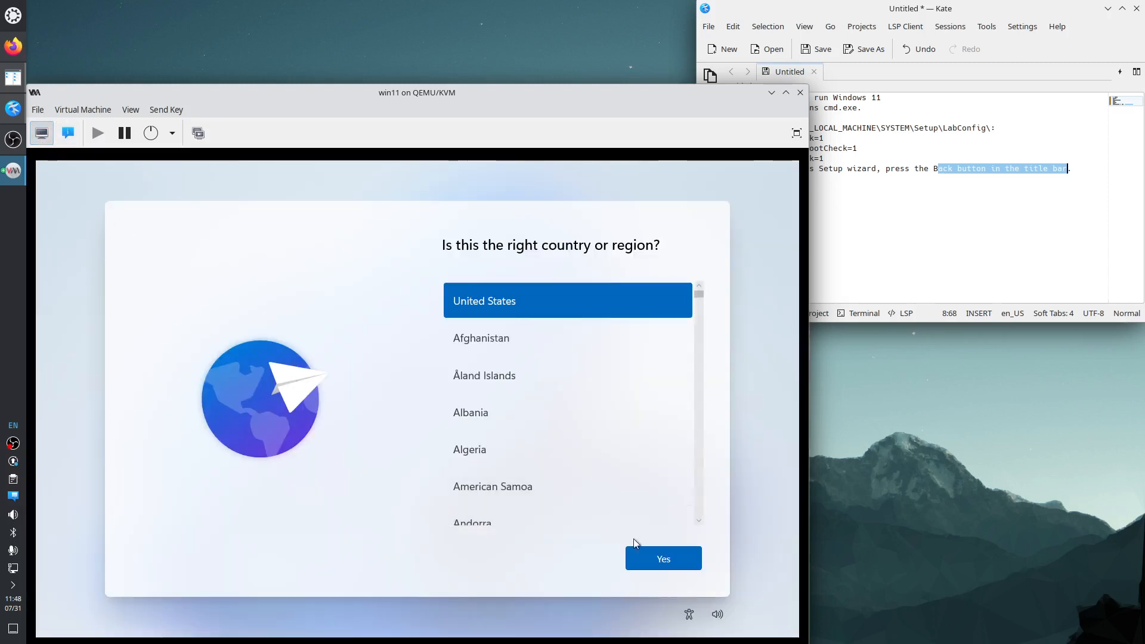
click(656, 563)
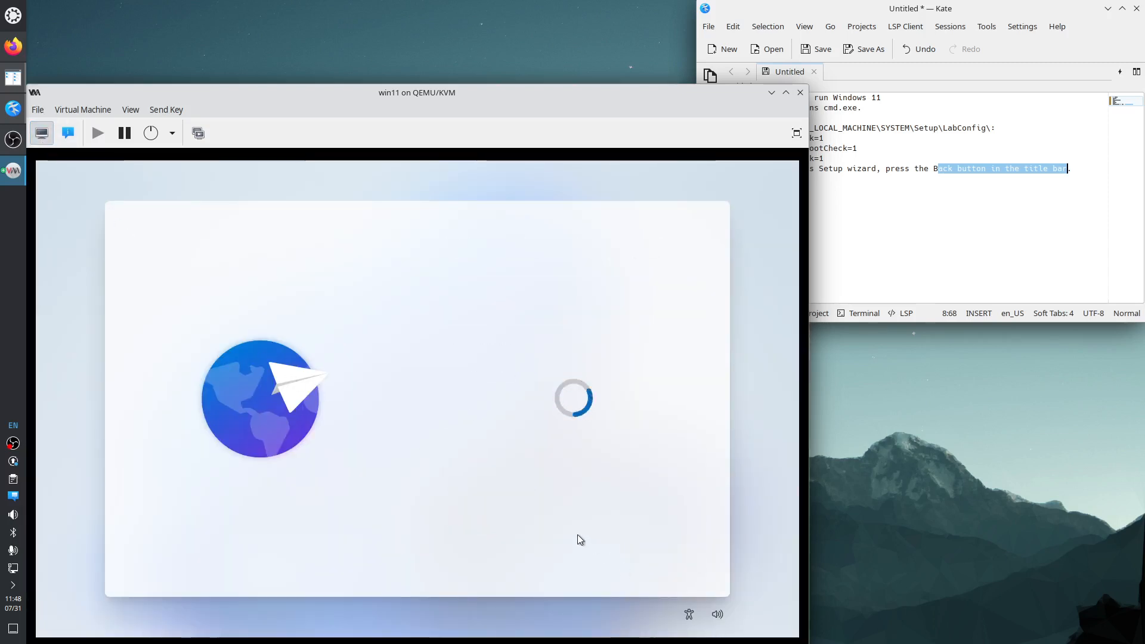
click(663, 559)
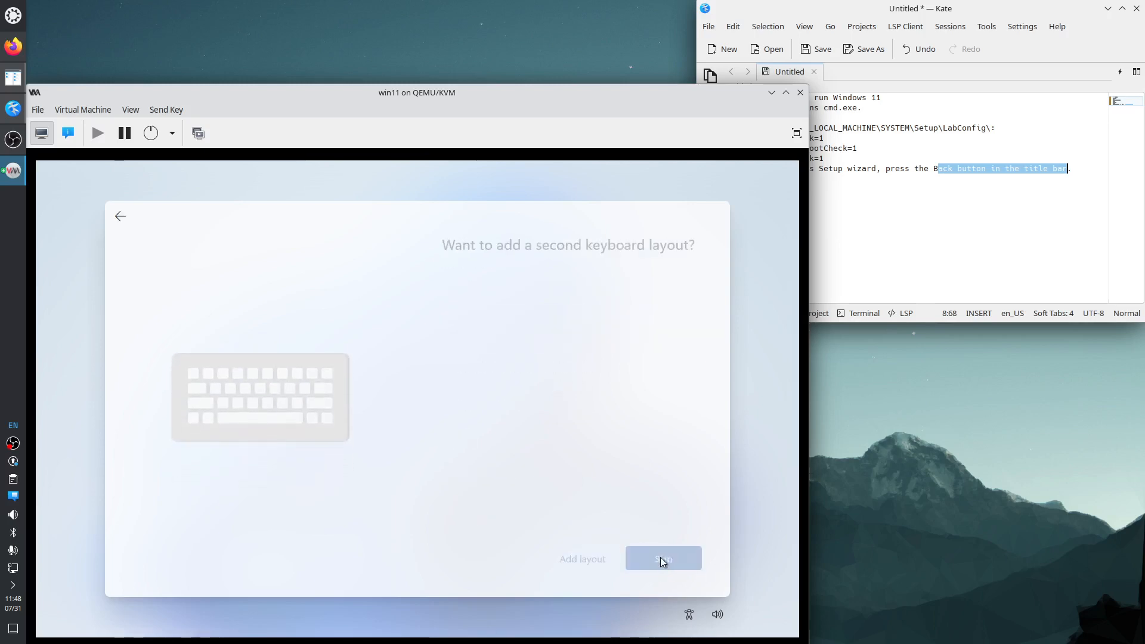
click(629, 564)
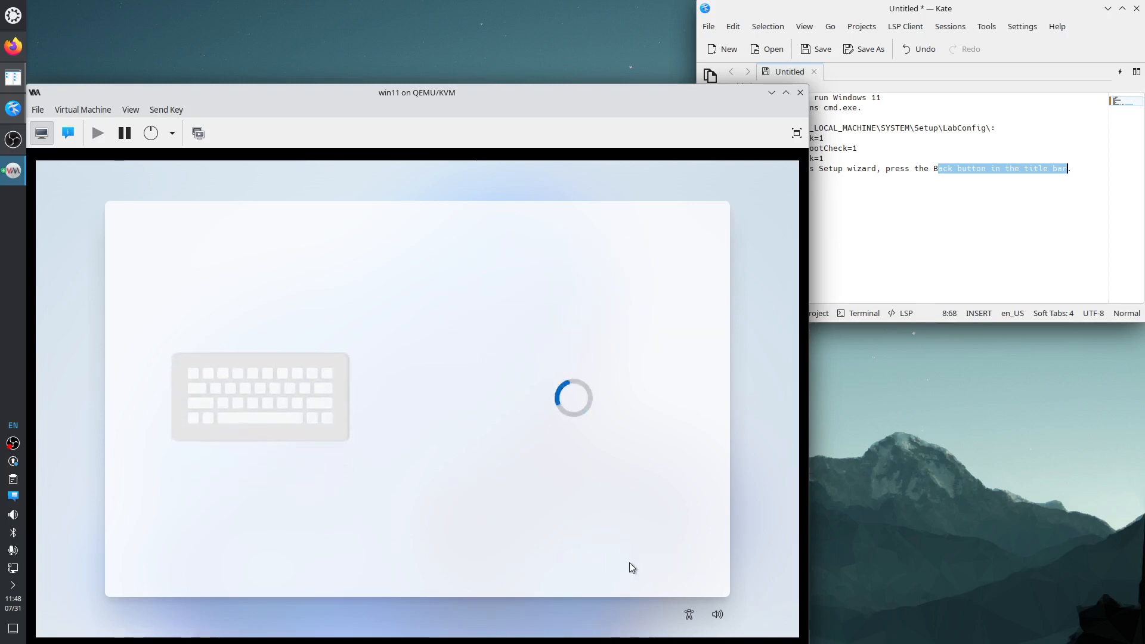